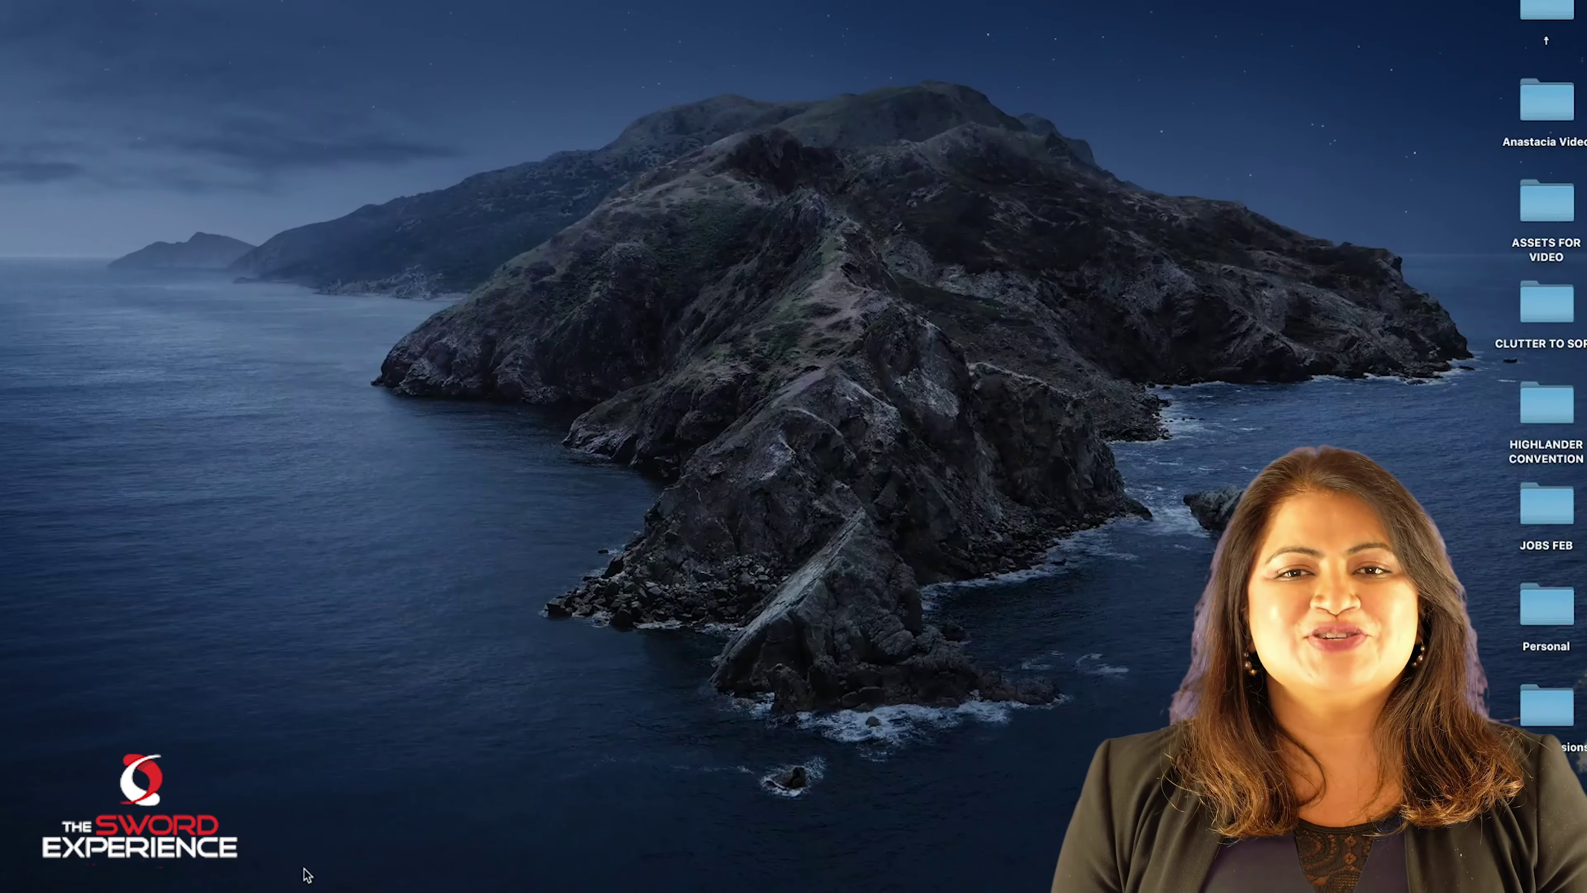
# Step: Launch Google Chrome from the Dock to bring up the Outlook inbox
pyautogui.click(258, 887)
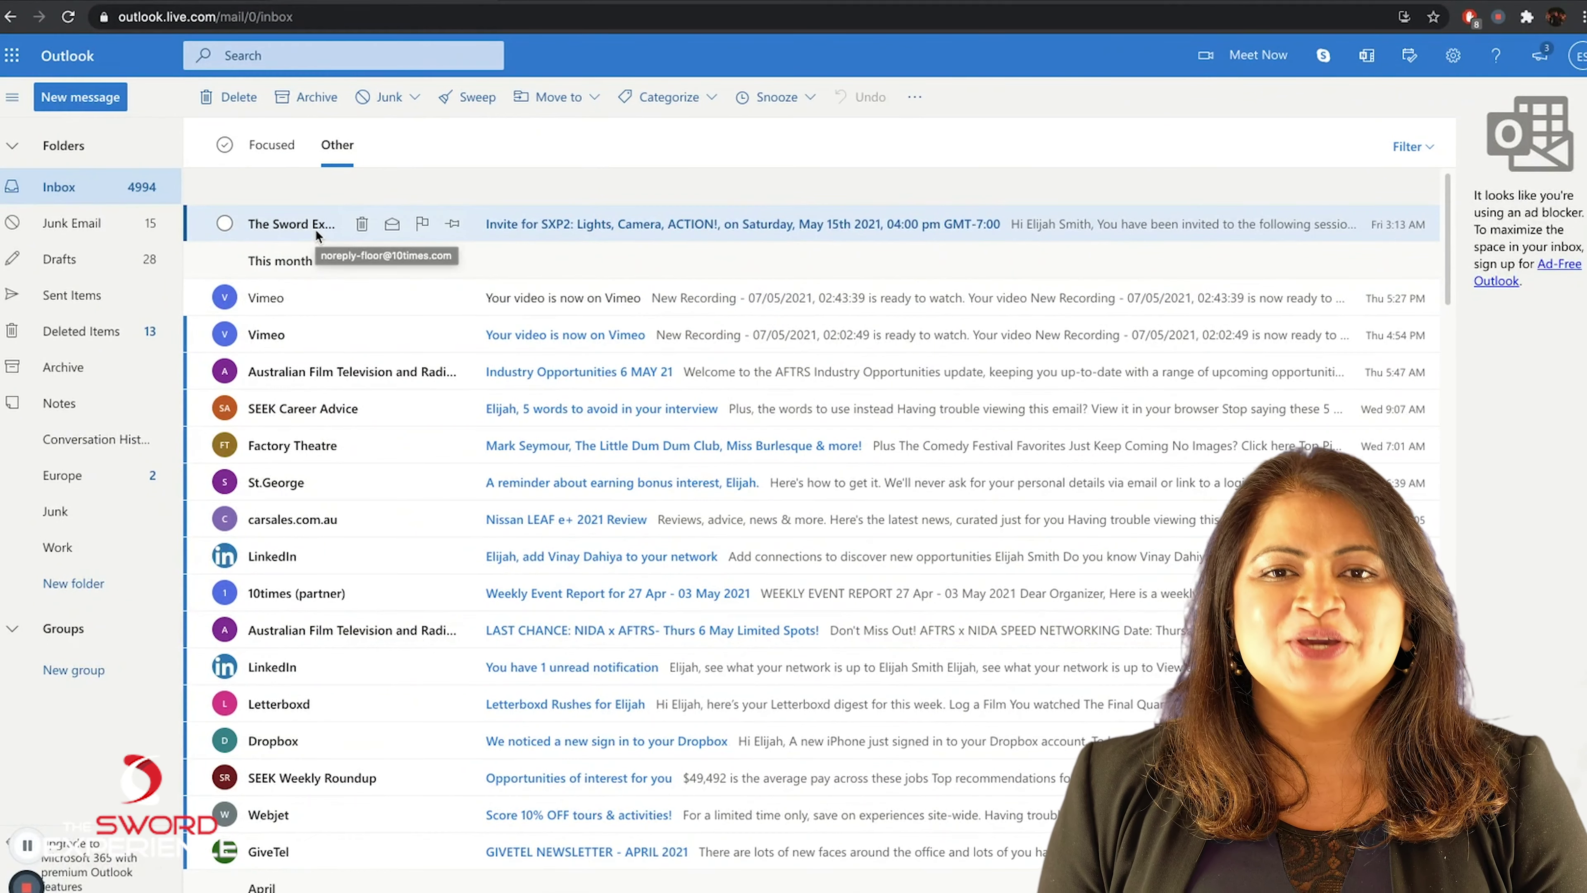
# Step: Open the Sword Experience SXP2 invite email and follow its 'click here' add-to-calendar link
pyautogui.click(578, 222)
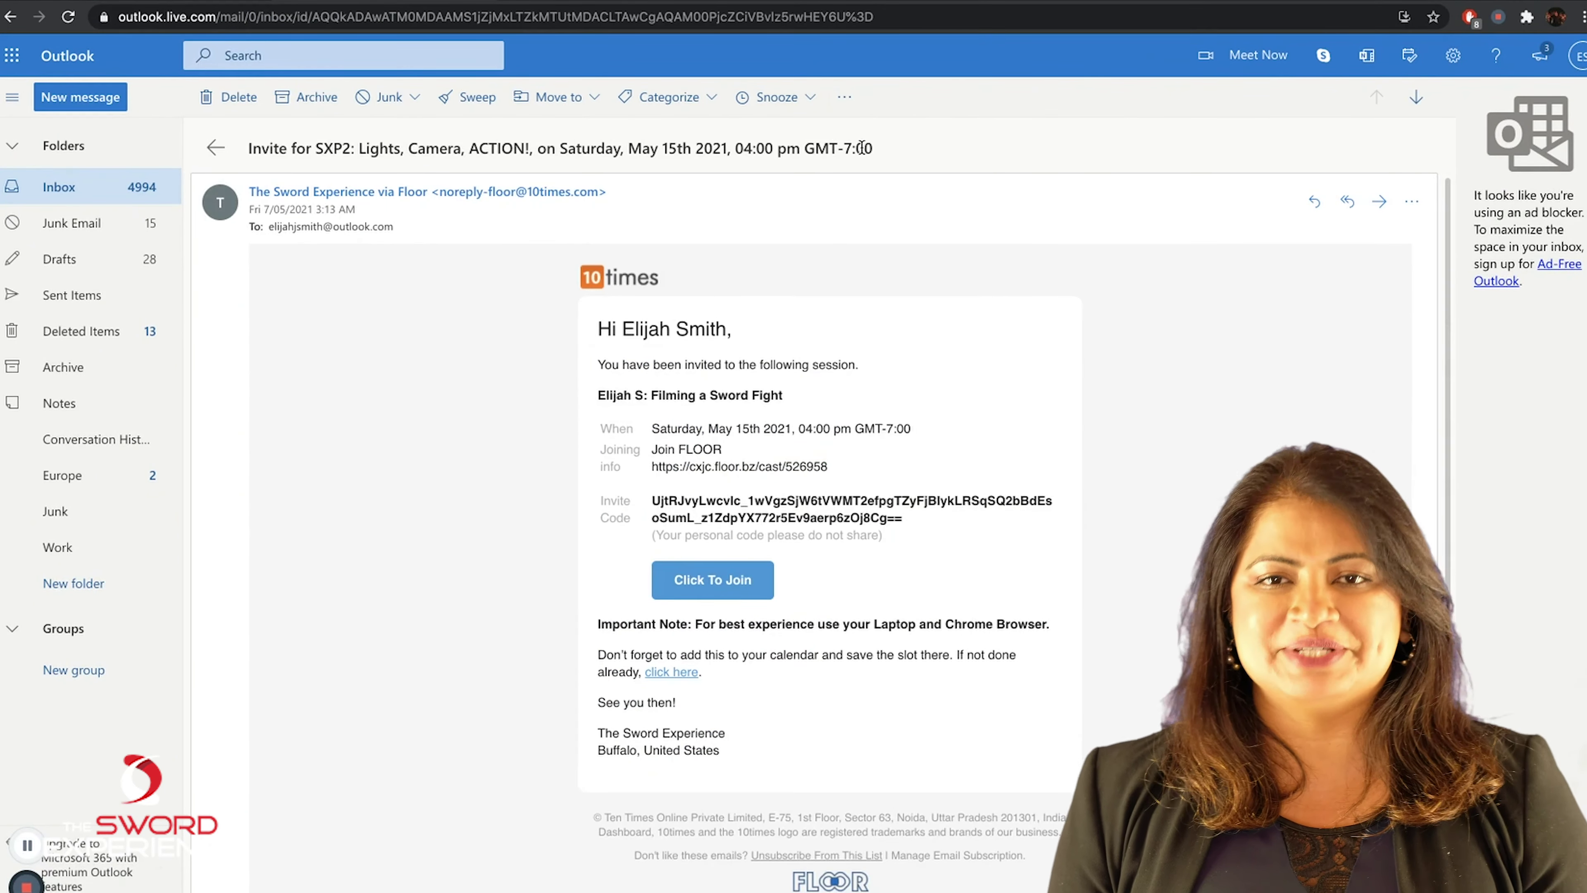
pyautogui.moveTo(862, 147); pyautogui.dragTo(380, 144)
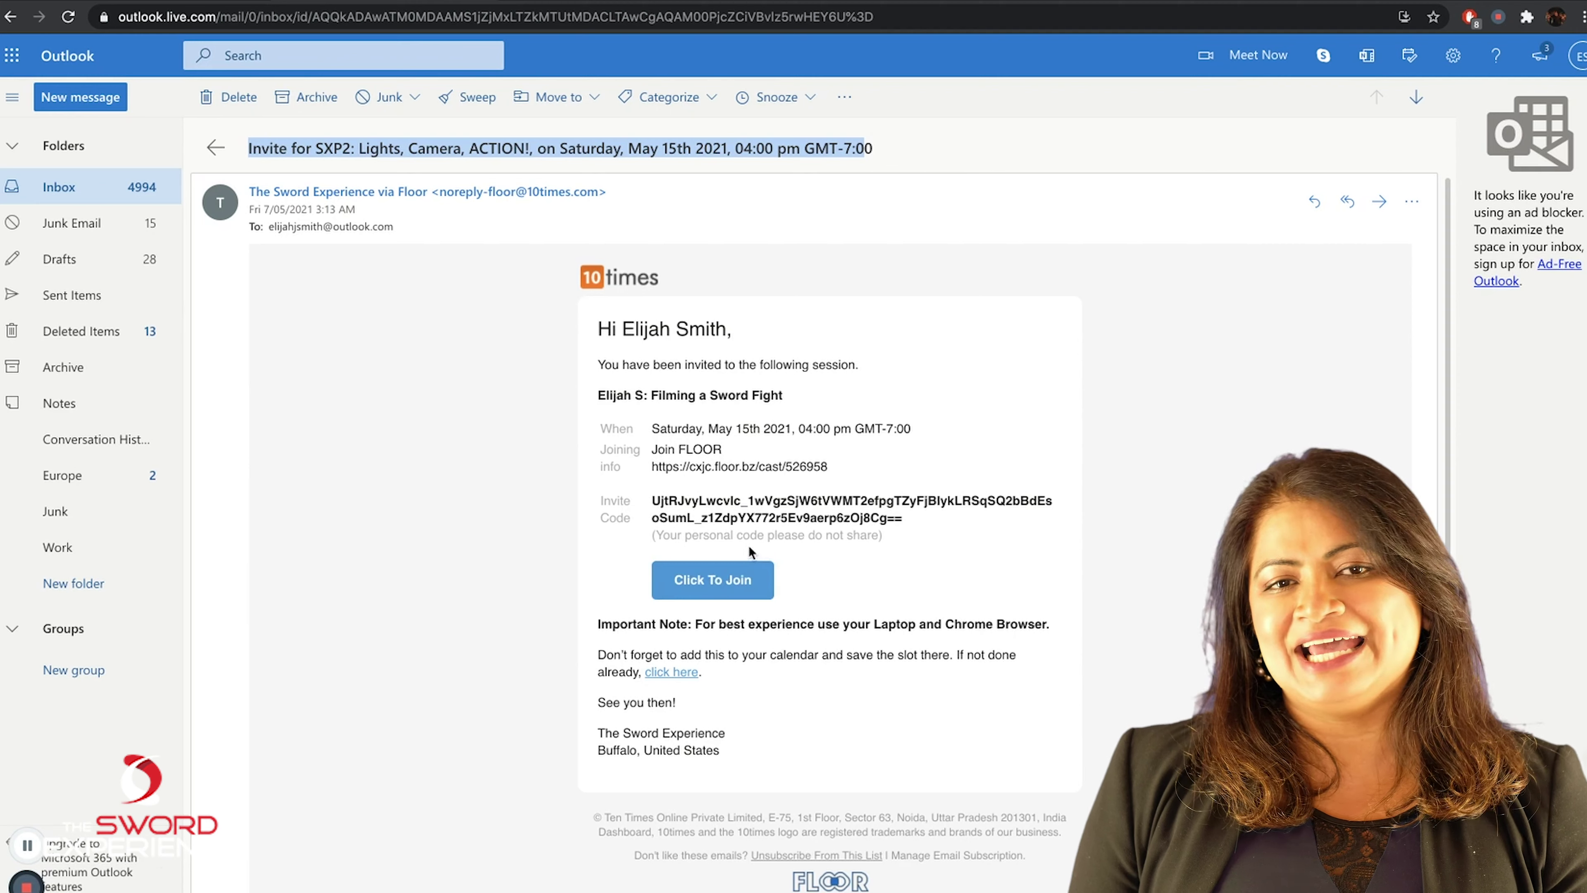
pyautogui.click(700, 673)
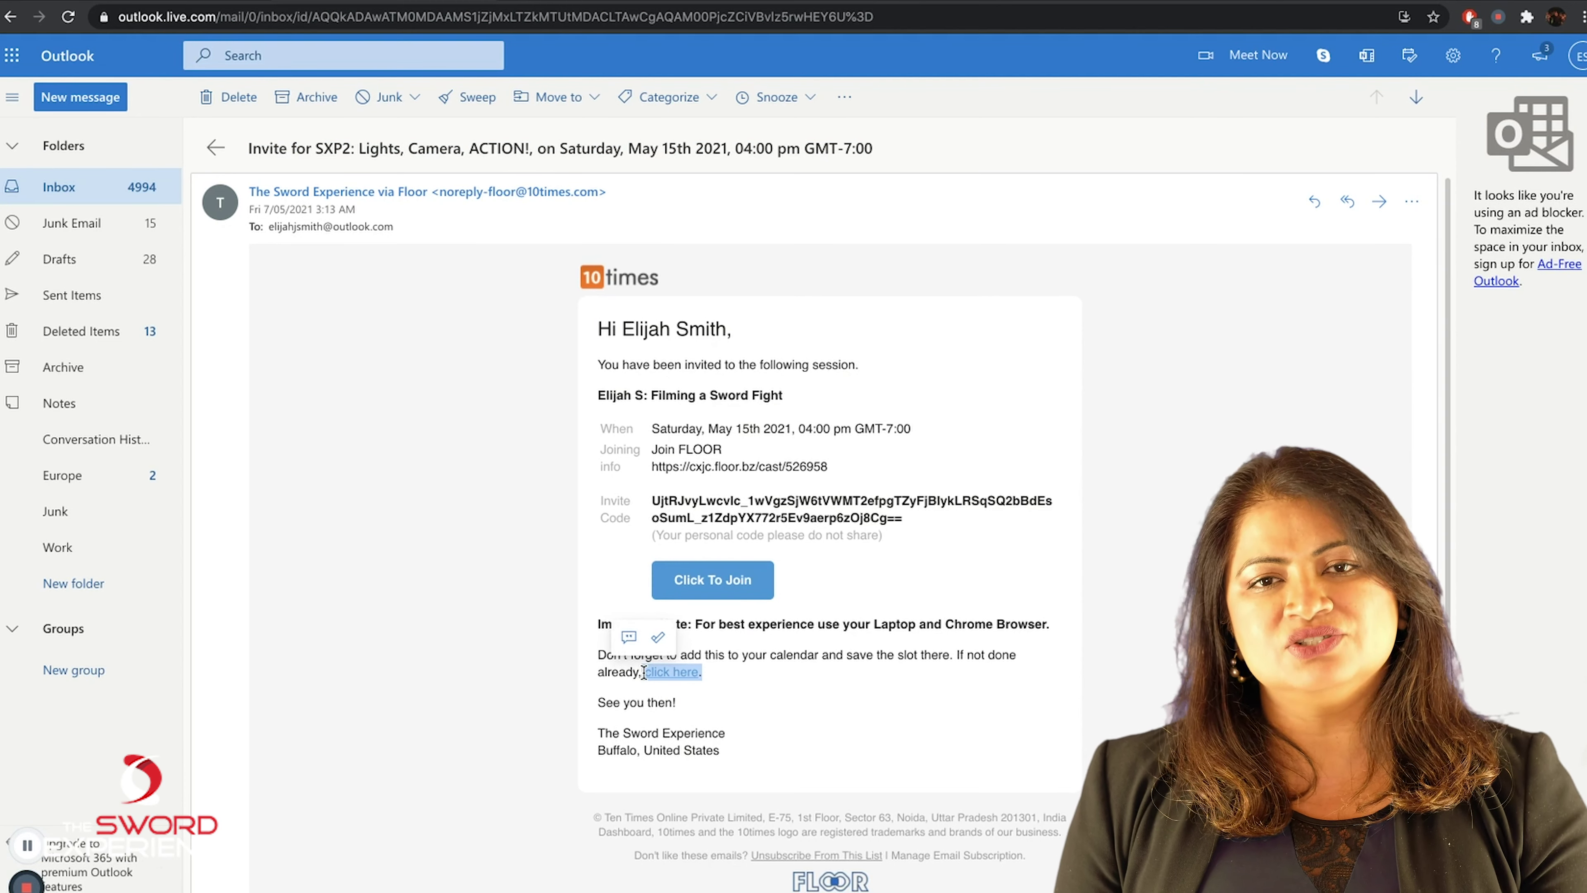
pyautogui.click(673, 673)
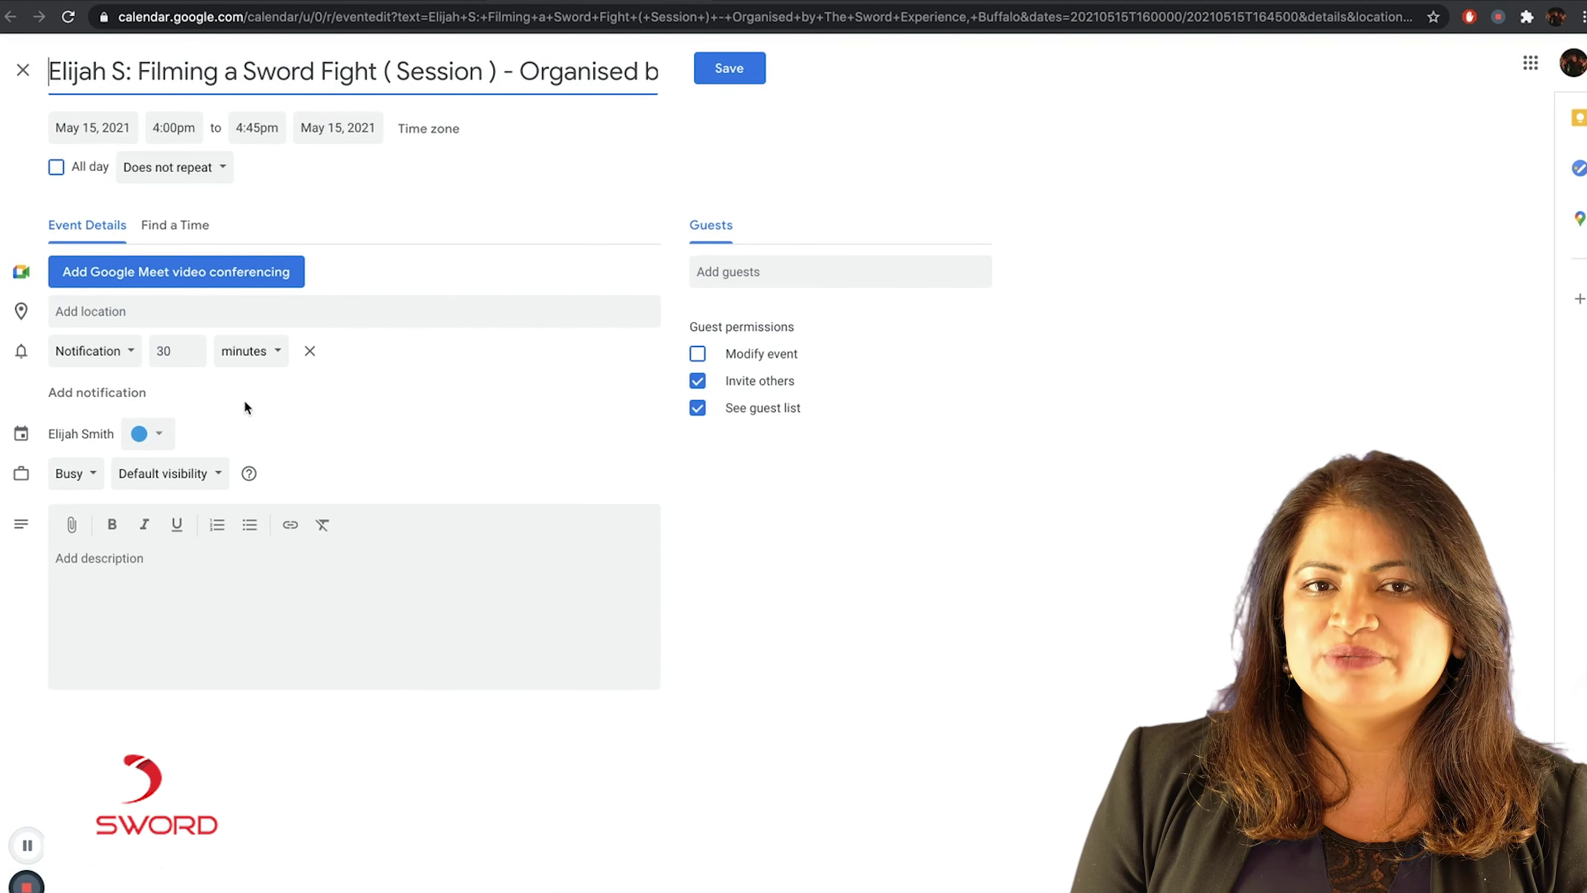
# Step: Add a second notification, save the Sword Fight event, and open it on May 15
pyautogui.click(89, 394)
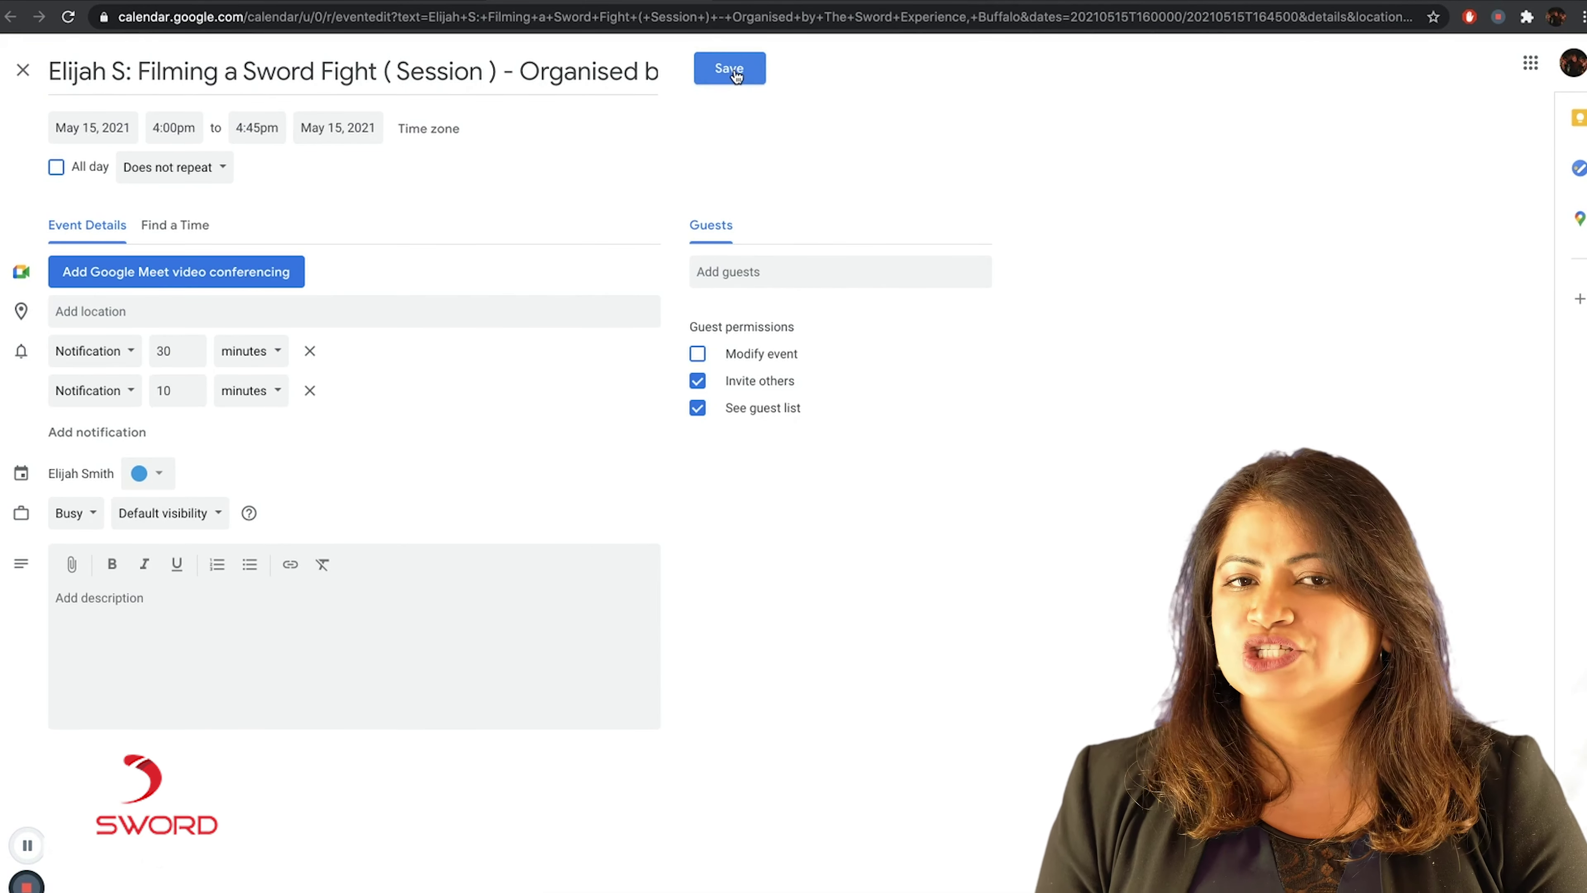
pyautogui.click(736, 73)
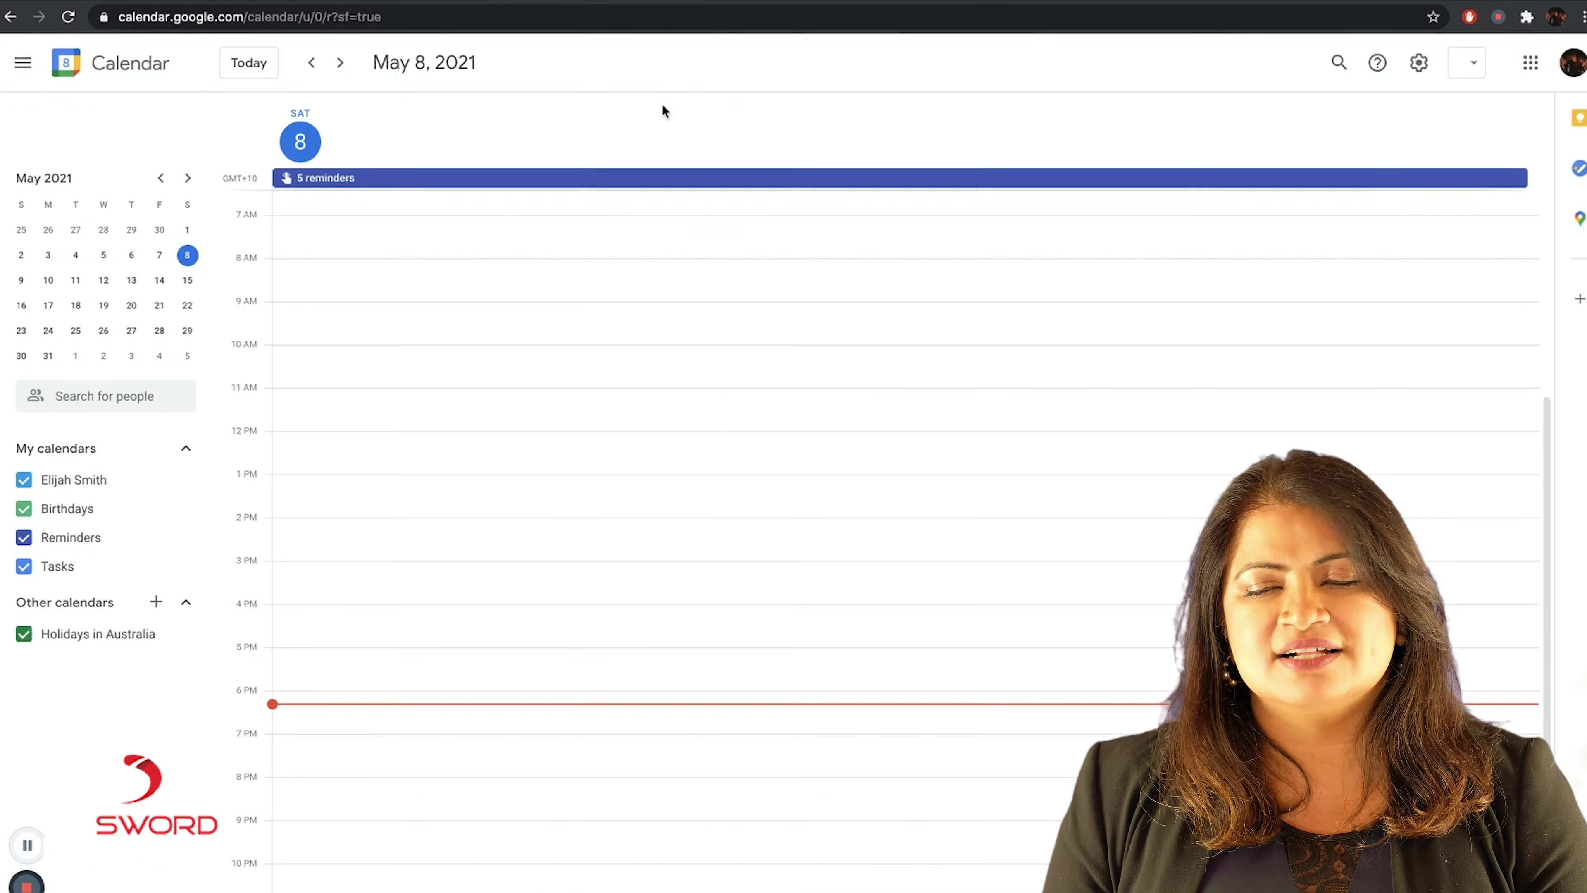
pyautogui.click(187, 280)
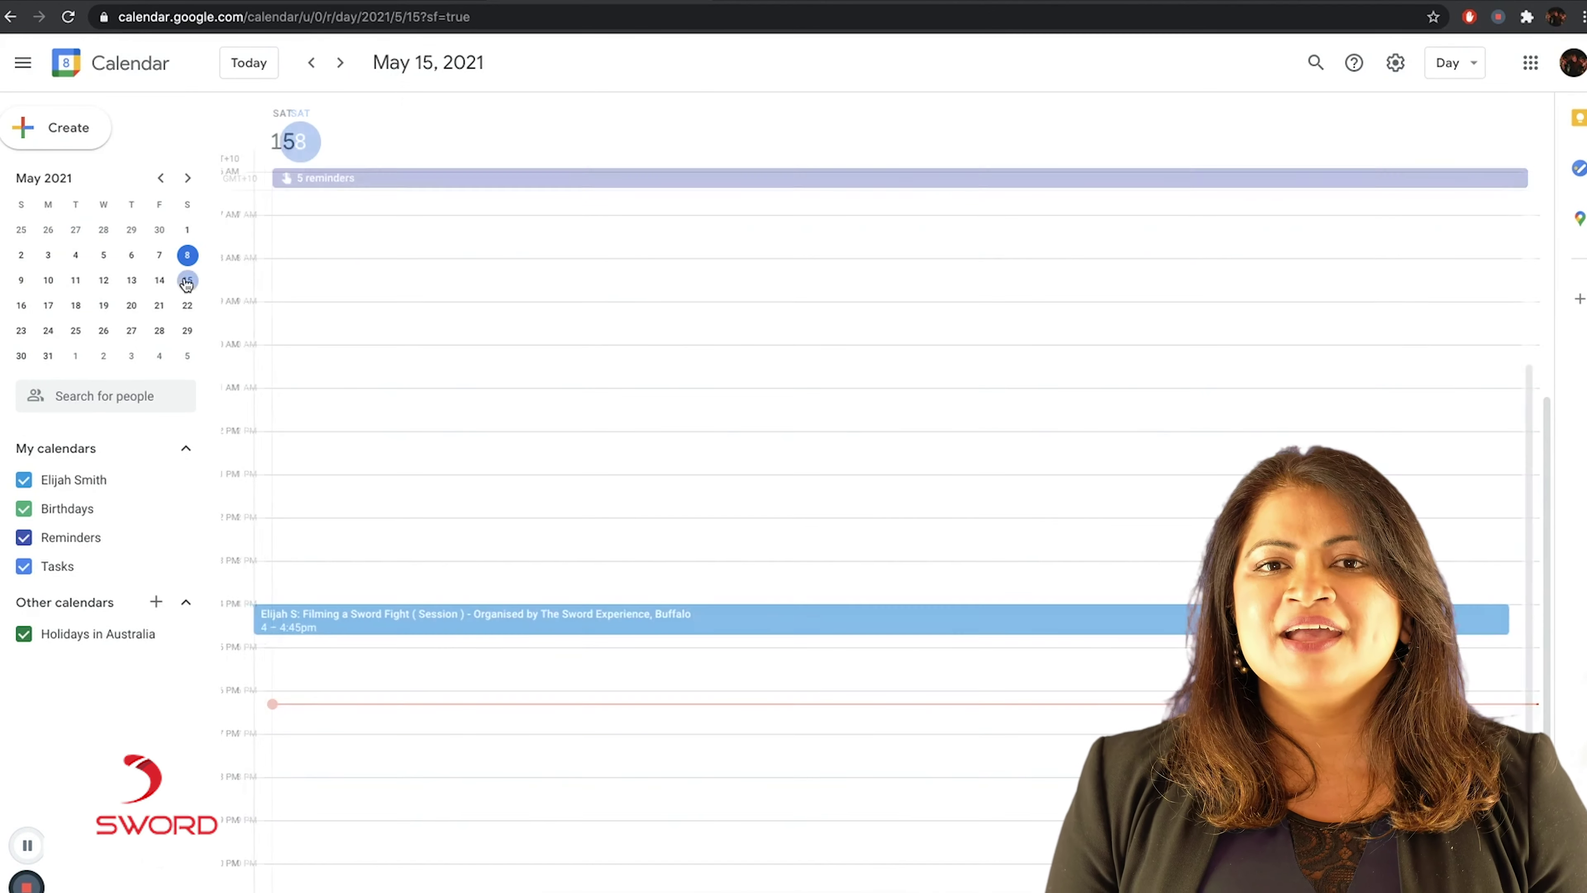
pyautogui.click(480, 622)
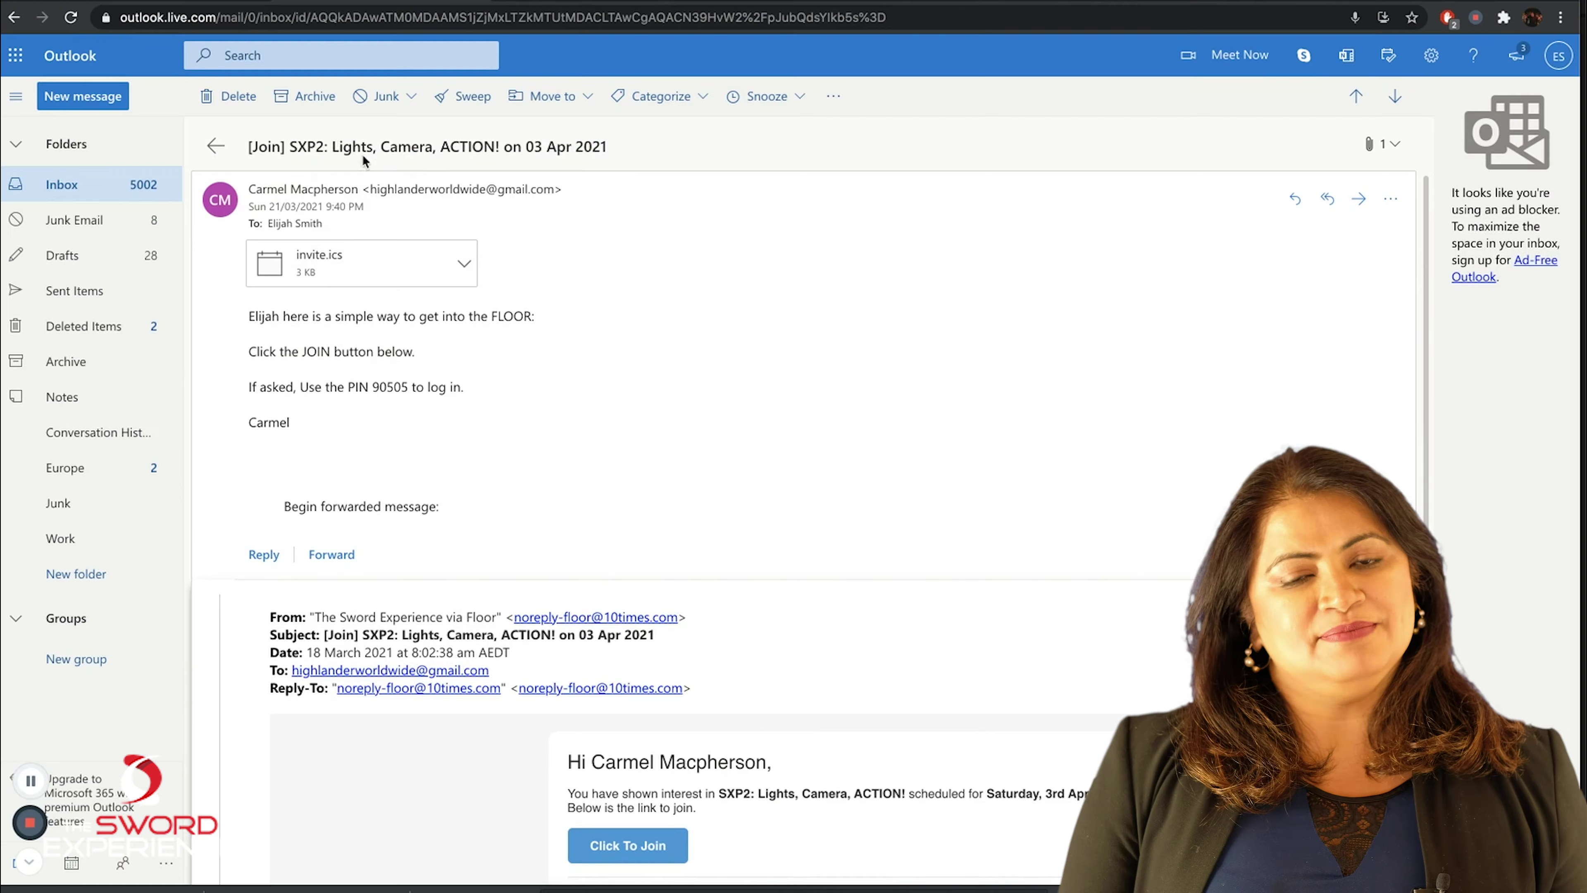
# Step: Open the [Join] SXP2 email and follow its Click To Join link
pyautogui.moveTo(605, 146); pyautogui.dragTo(261, 150)
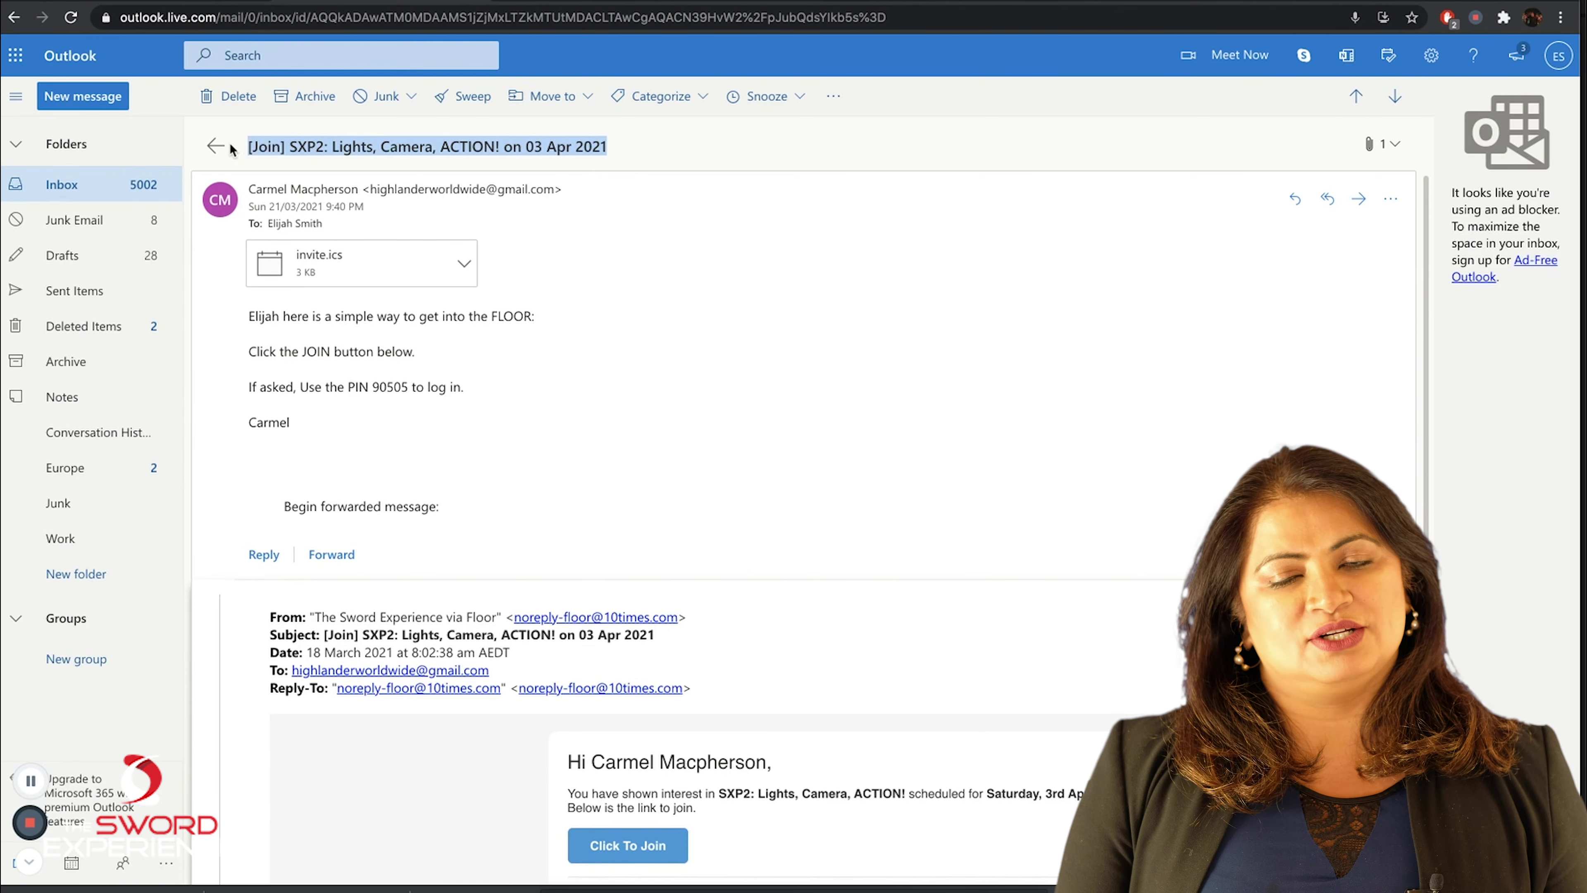
pyautogui.scroll(-5, 387, 258)
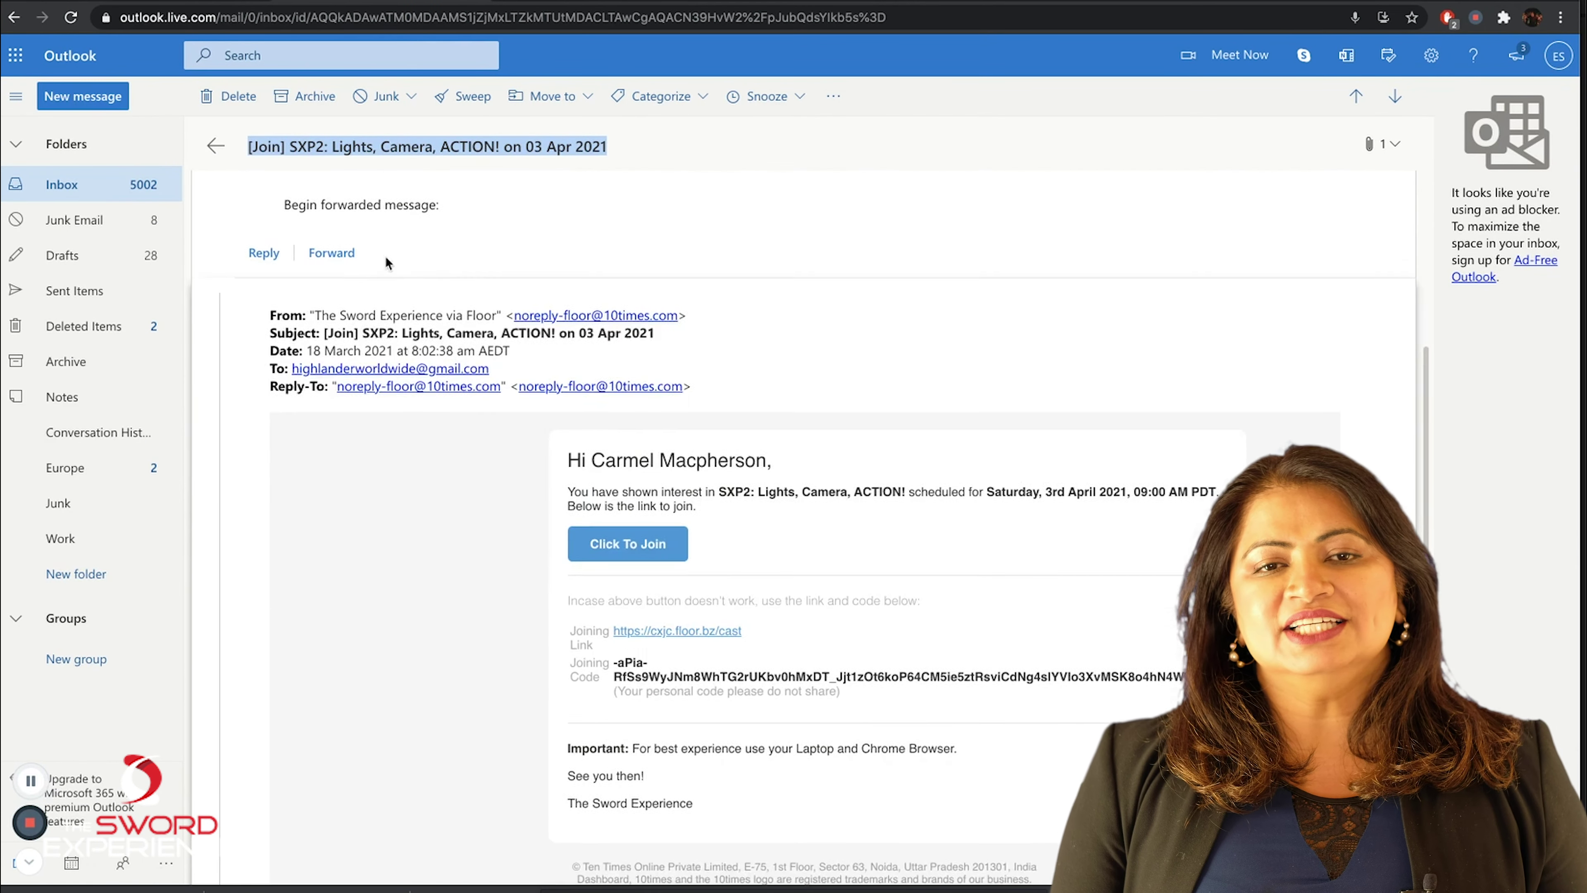
pyautogui.click(626, 534)
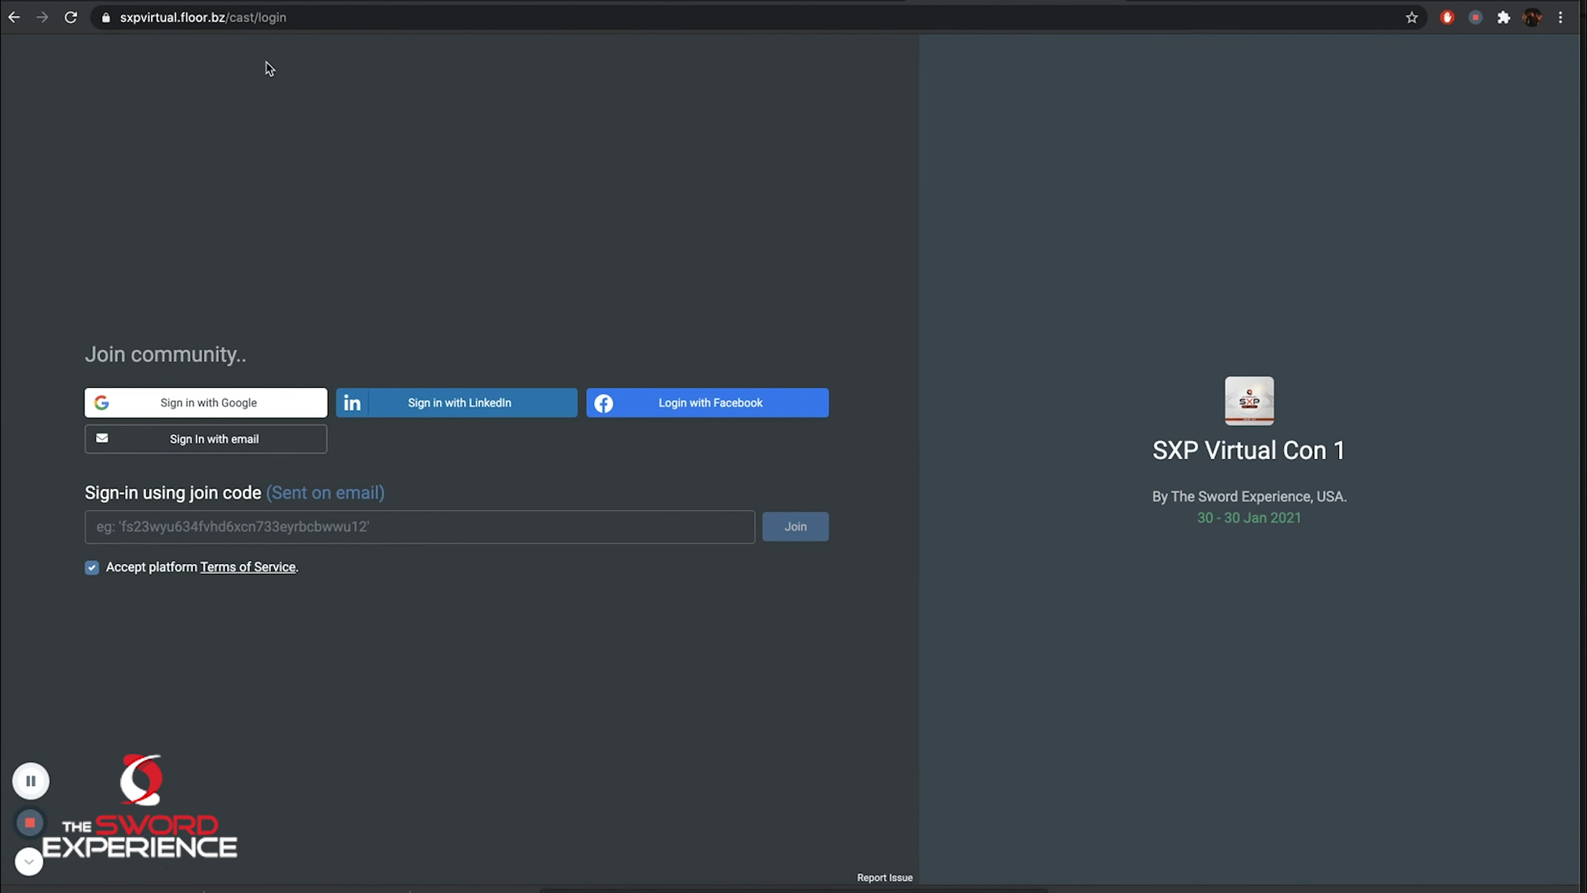
# Step: Copy the personal joining code from the join email in Outlook
pyautogui.moveTo(323, 16); pyautogui.dragTo(125, 14)
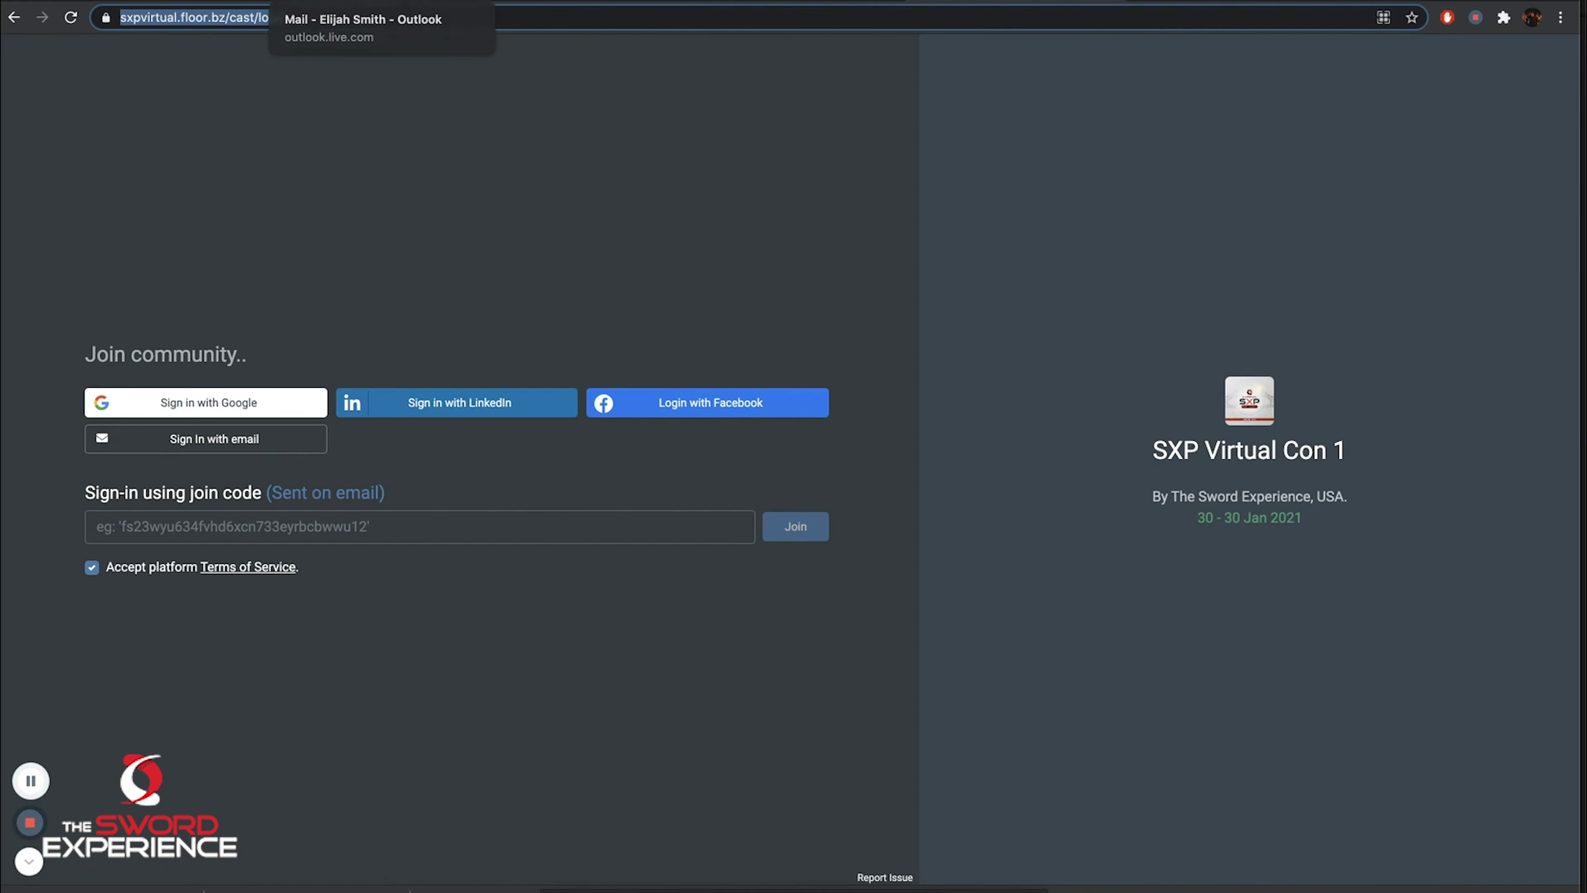
pyautogui.click(325, 2)
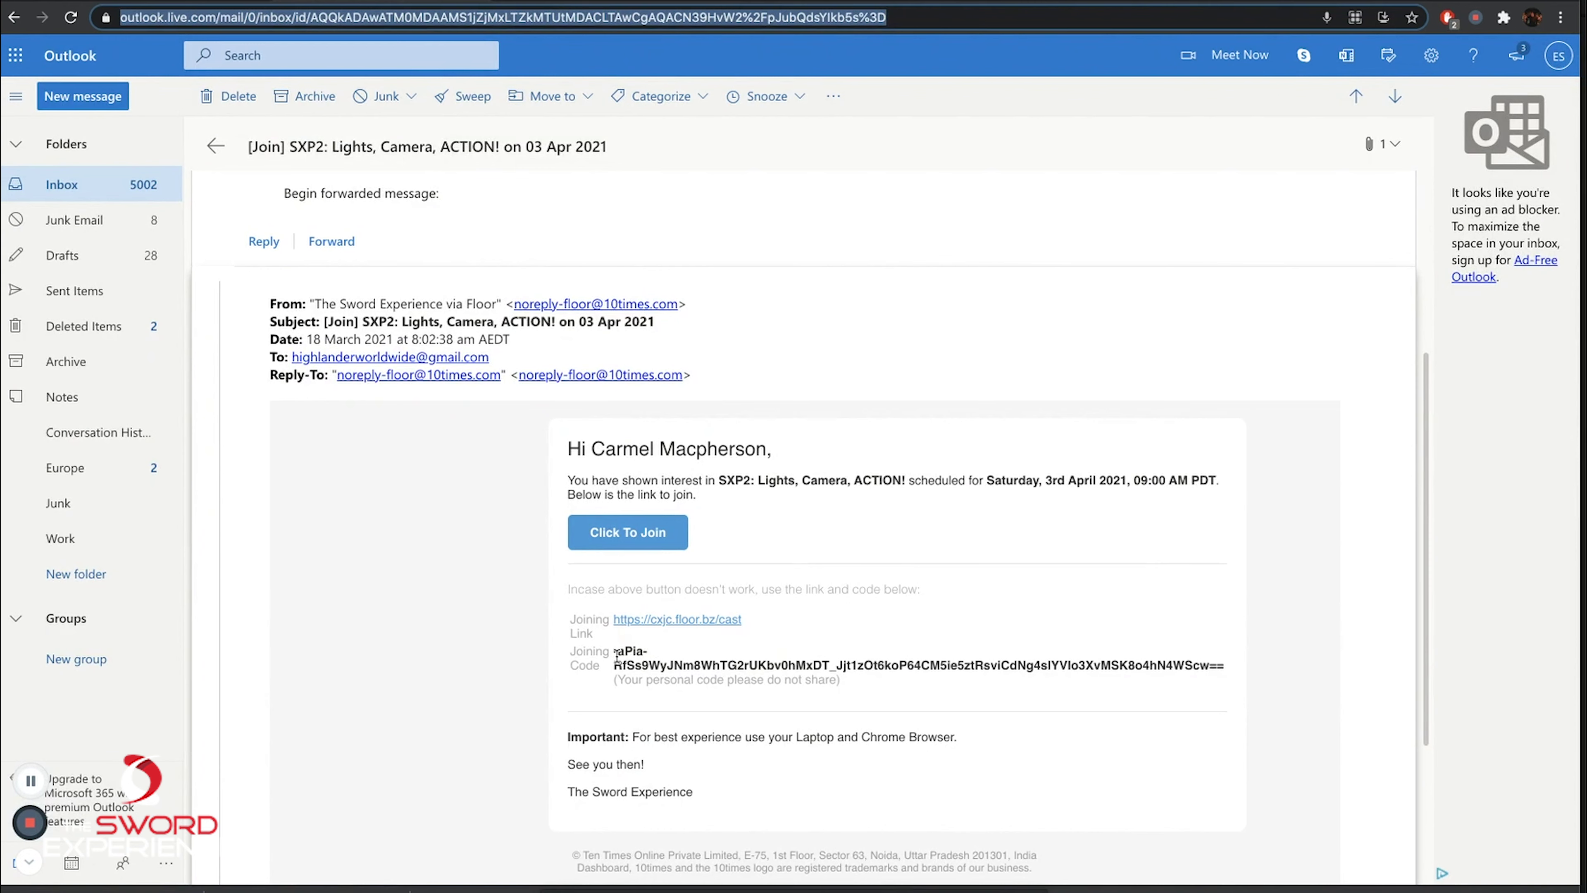
pyautogui.moveTo(616, 657); pyautogui.dragTo(1252, 664)
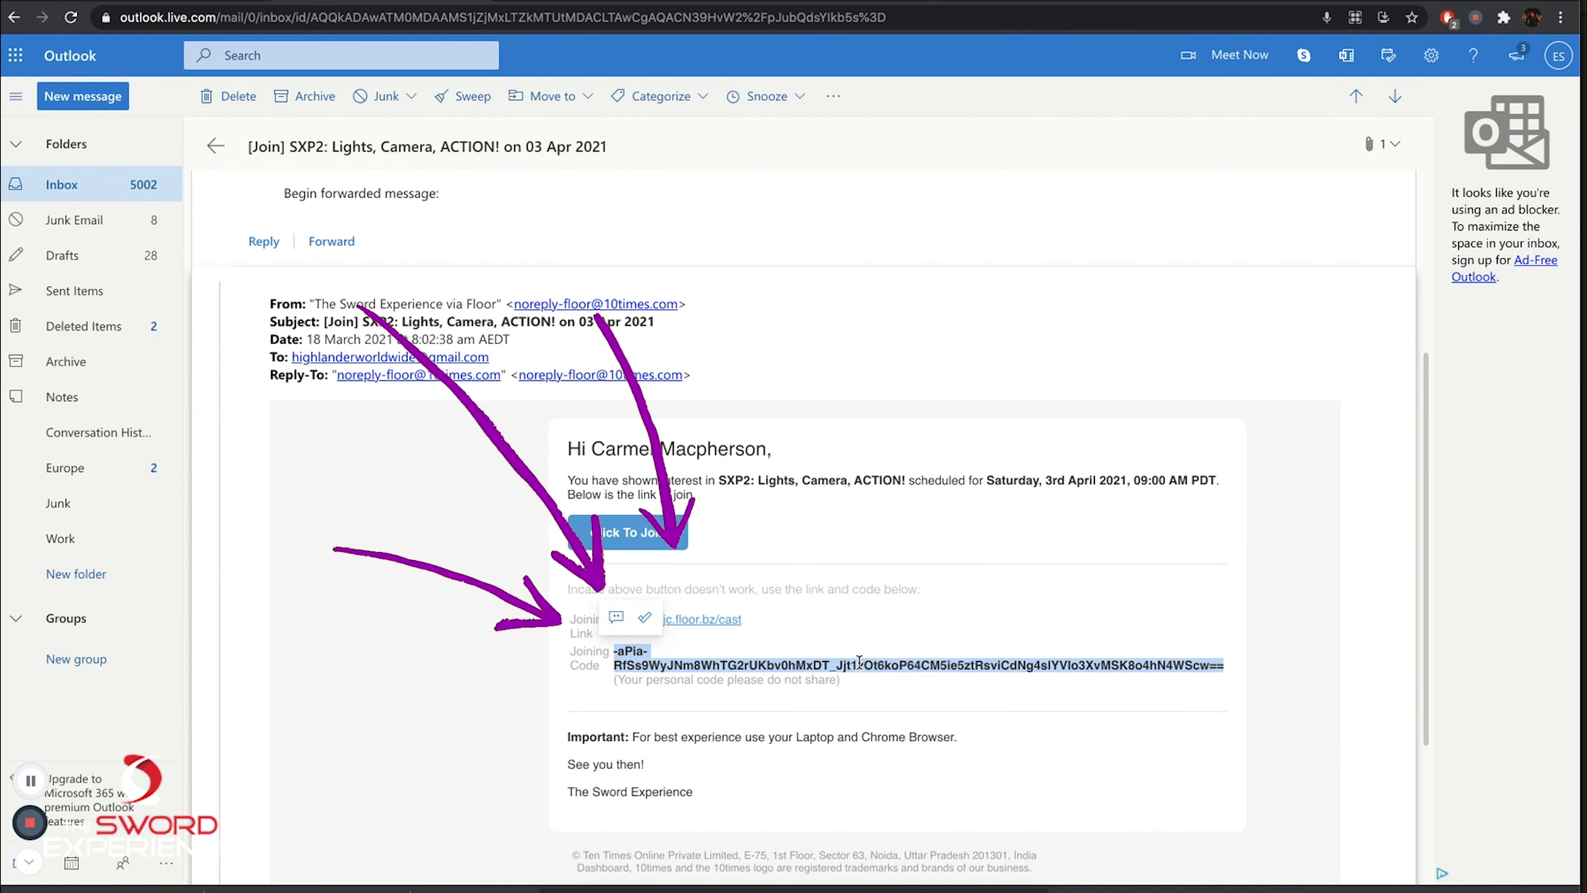
pyautogui.rightClick(906, 664)
pyautogui.click(936, 596)
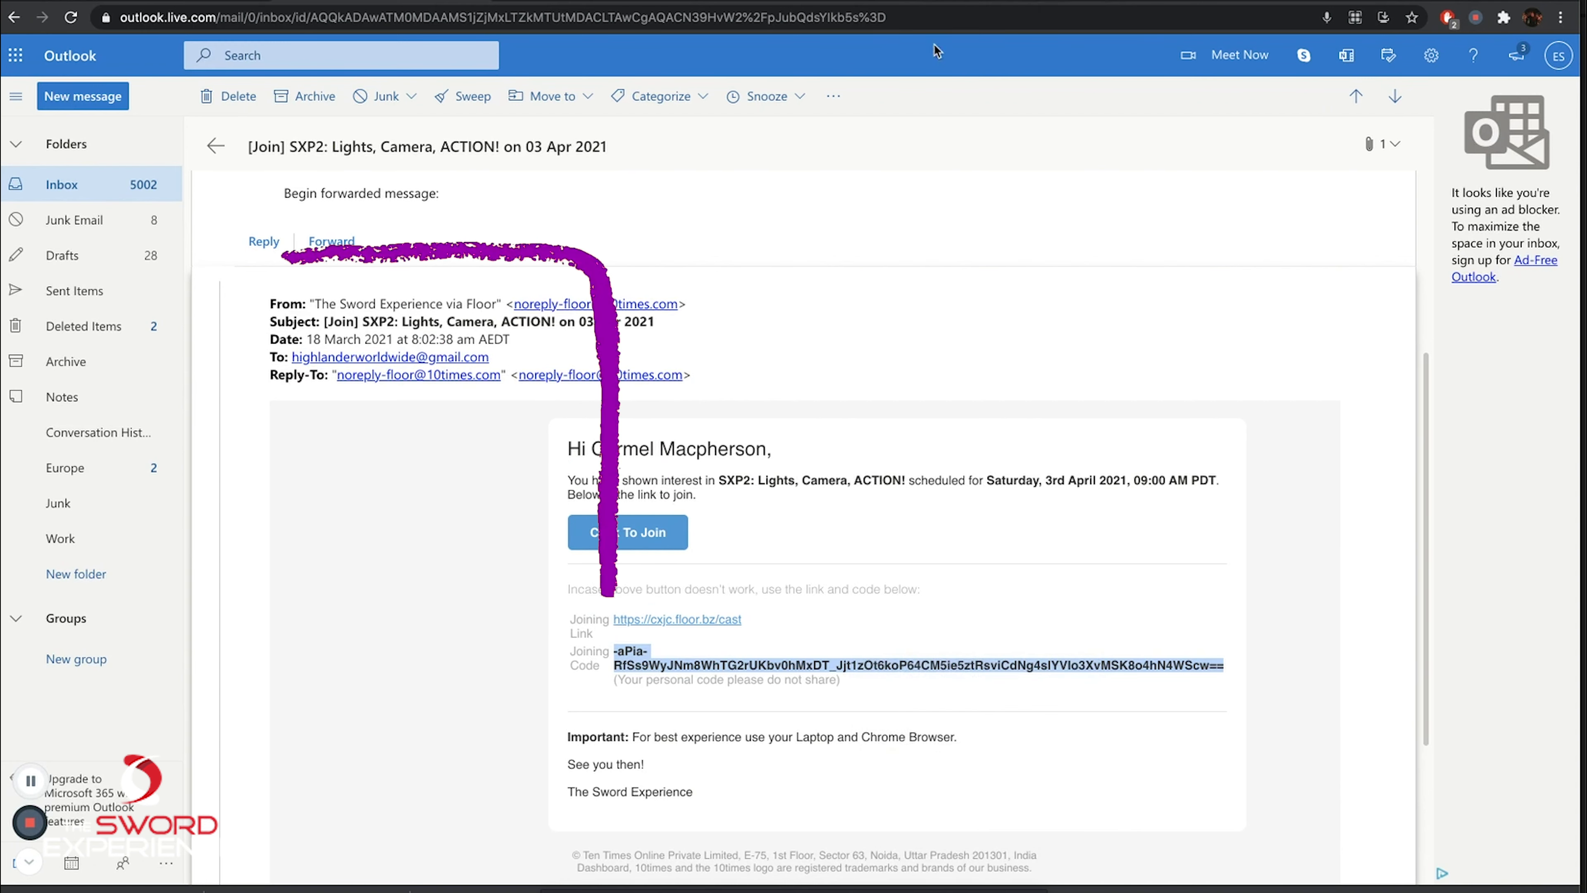
# Step: Paste the joining code into the join page's code field and submit it
pyautogui.click(993, 4)
pyautogui.click(195, 530)
pyautogui.rightClick(193, 533)
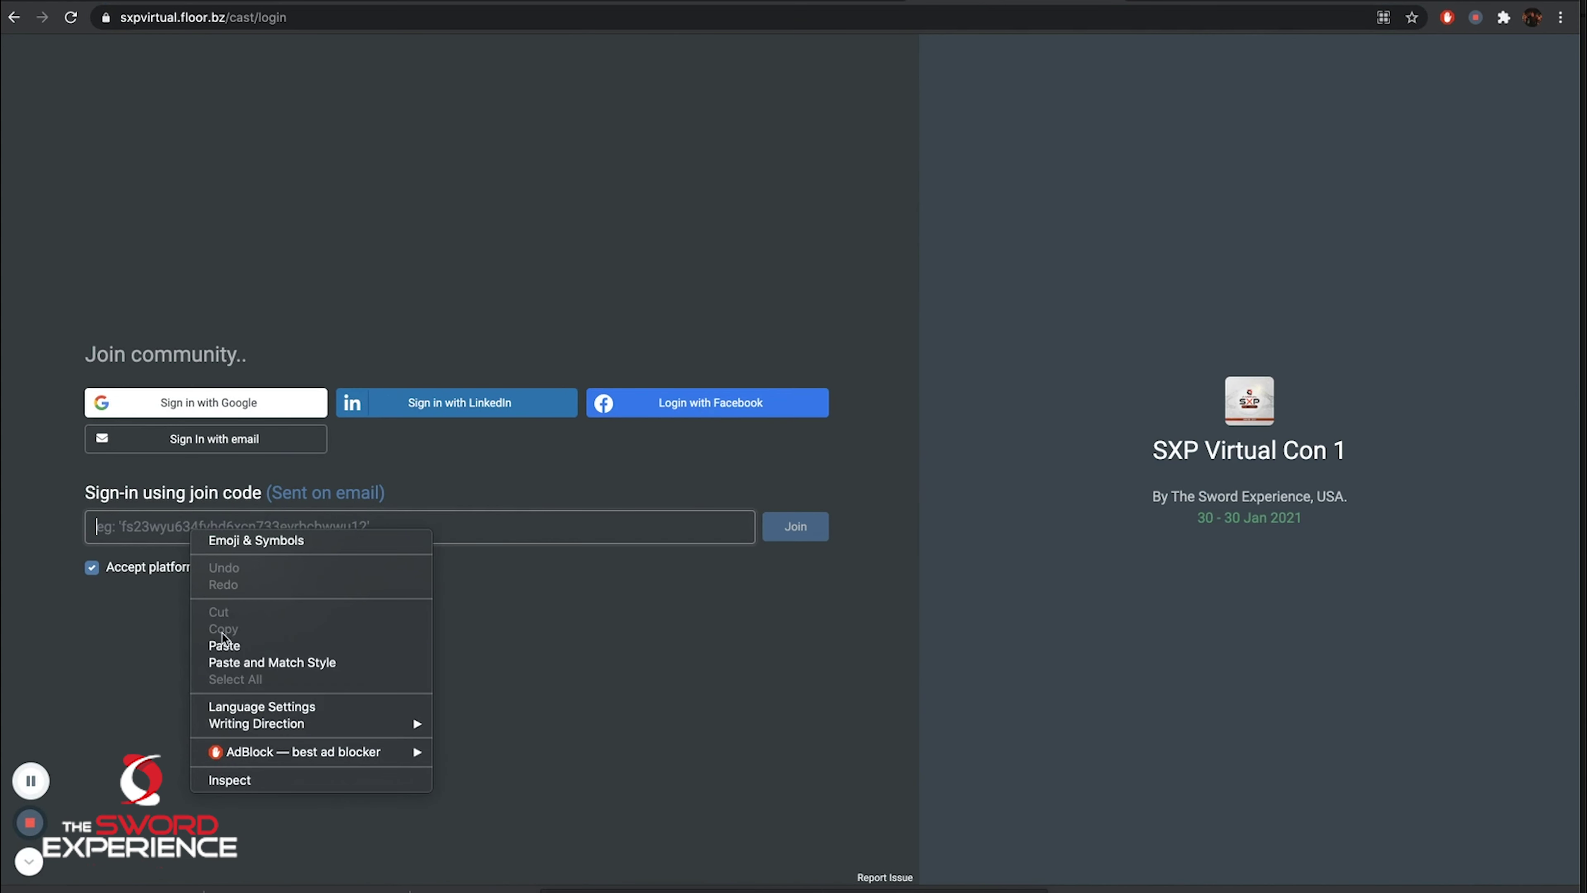
pyautogui.click(295, 644)
pyautogui.click(796, 528)
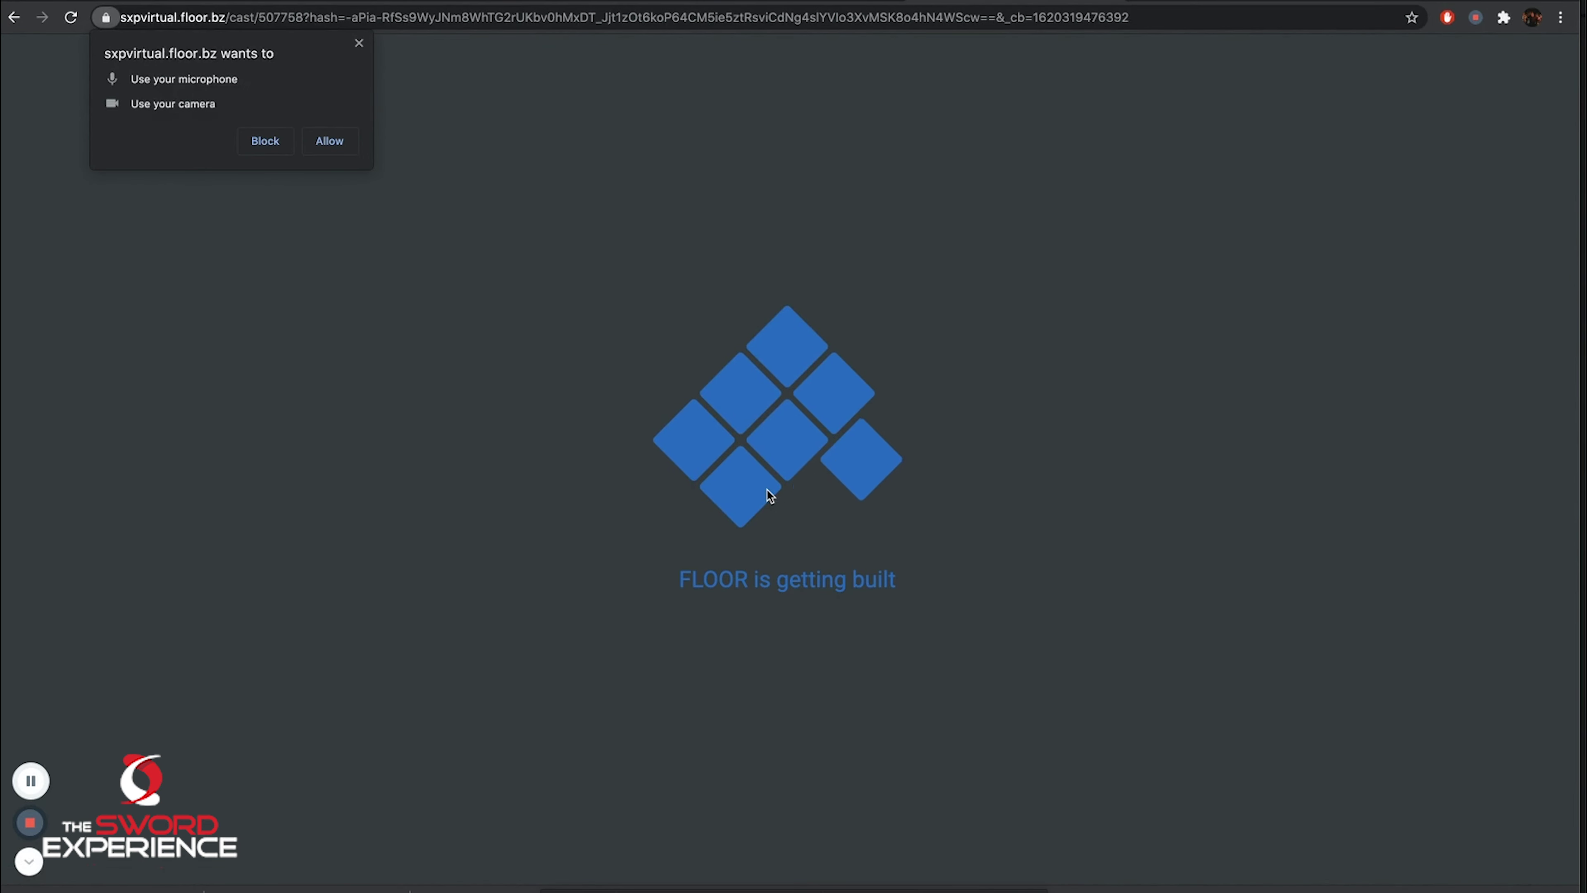
# Step: Allow microphone and camera access and close the welcome tip
pyautogui.click(326, 141)
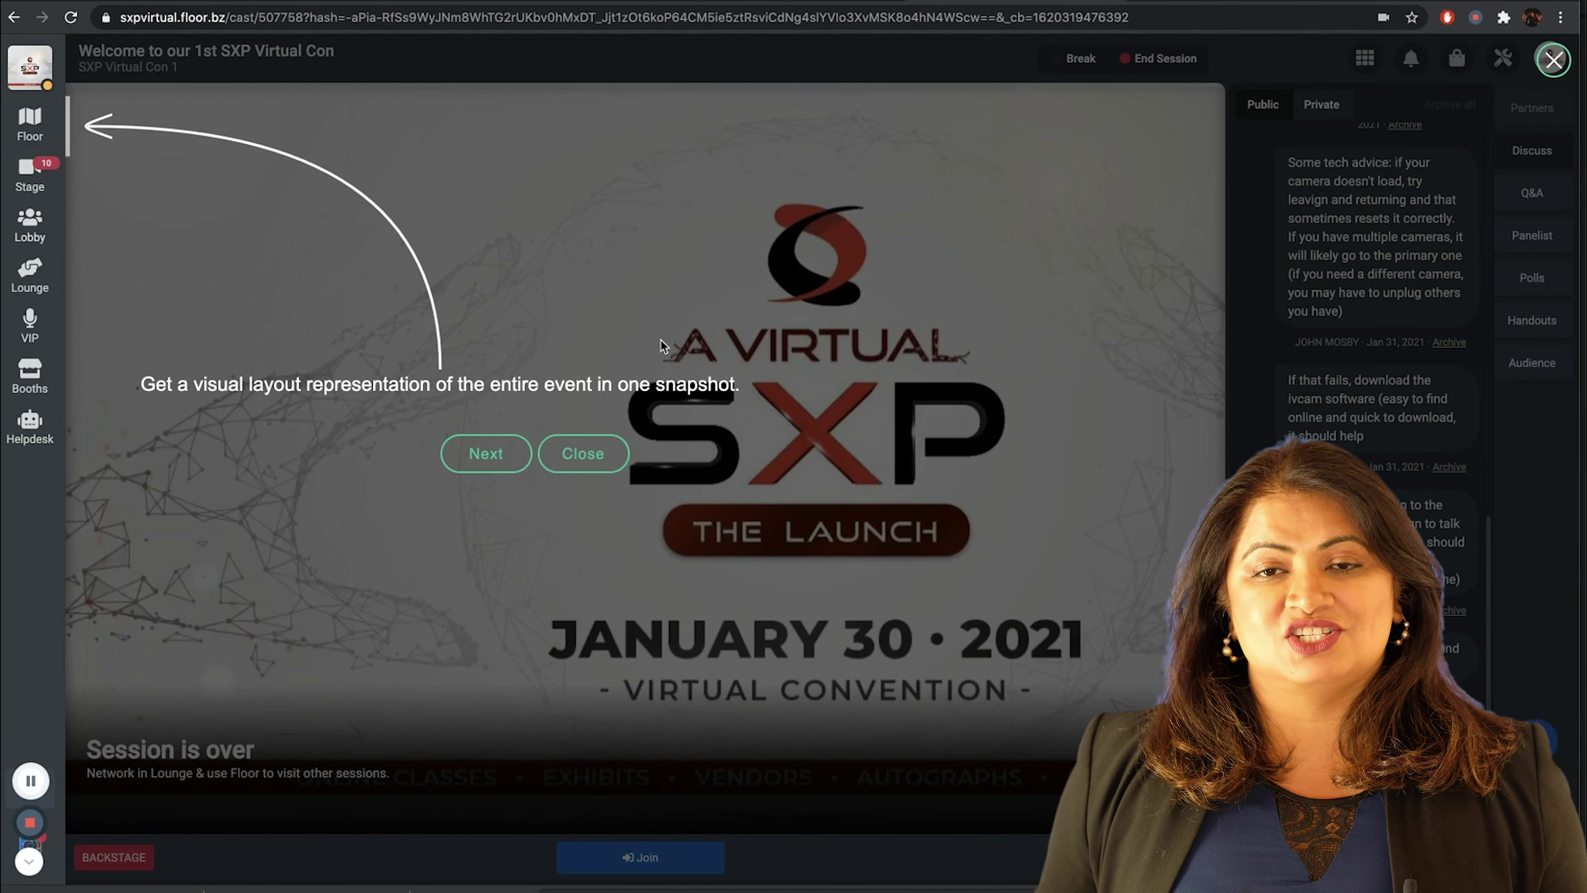
pyautogui.click(558, 450)
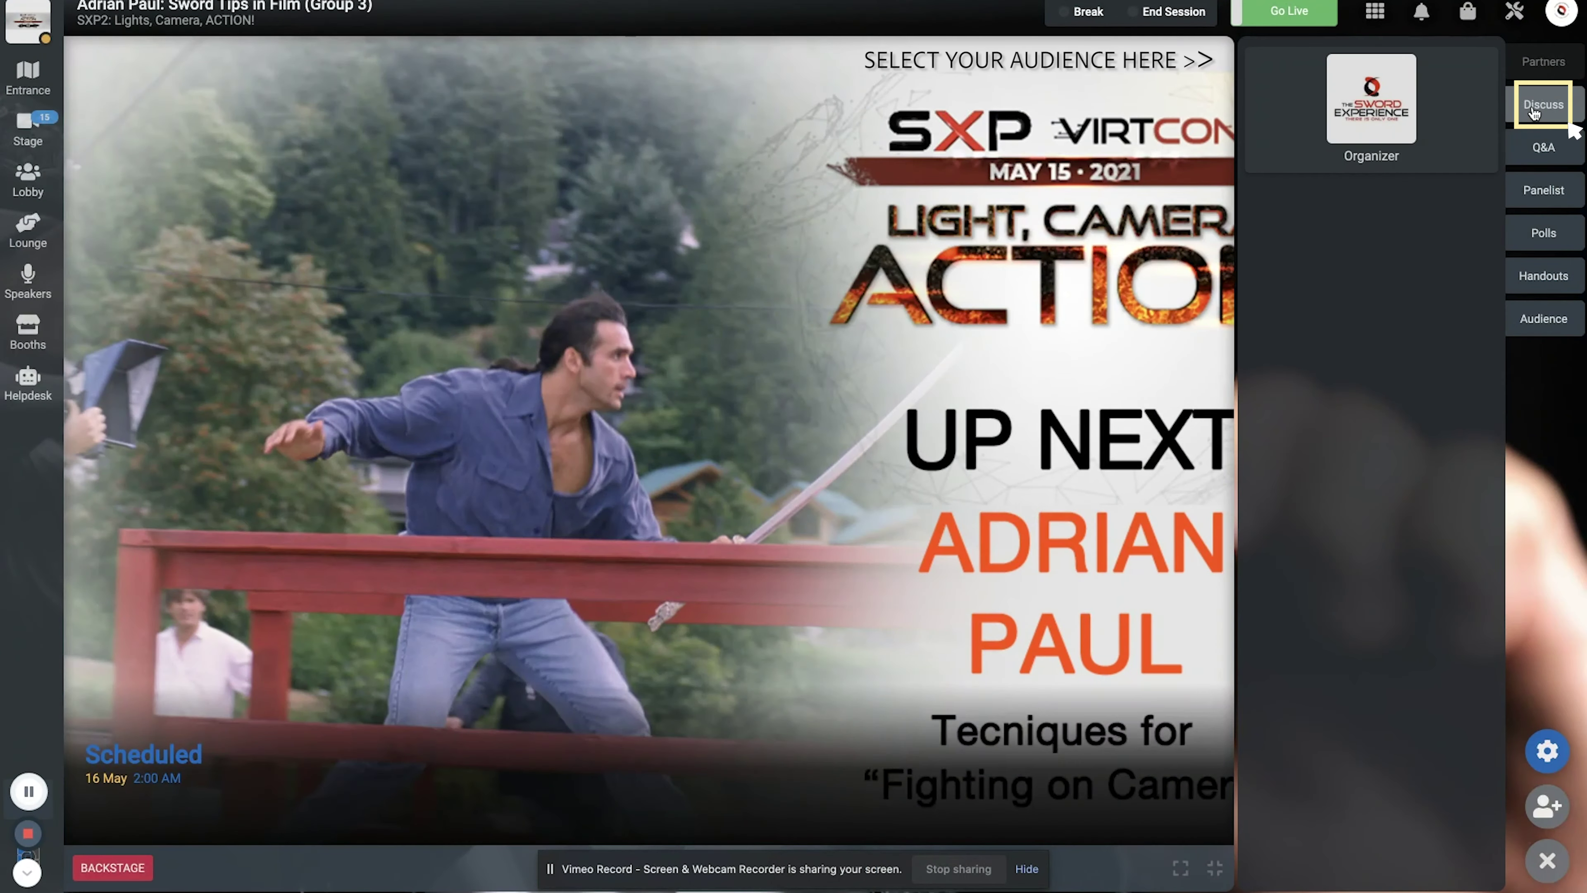
# Step: Post the prepared sword-fighting techniques message in the public Discuss chat, then view Private chat
pyautogui.click(1535, 107)
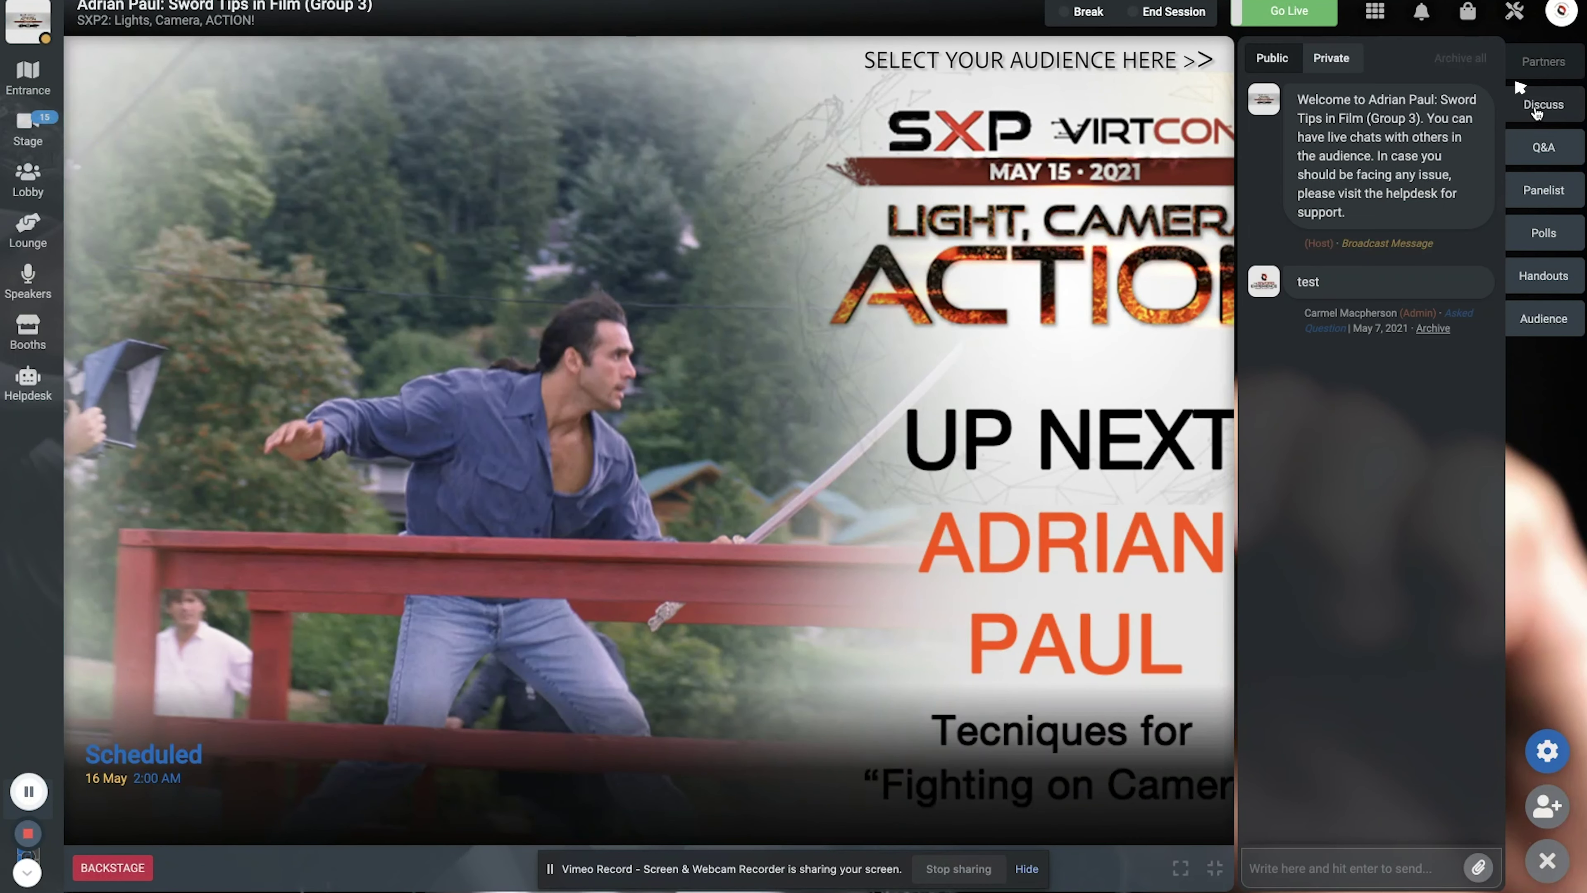
pyautogui.click(1292, 874)
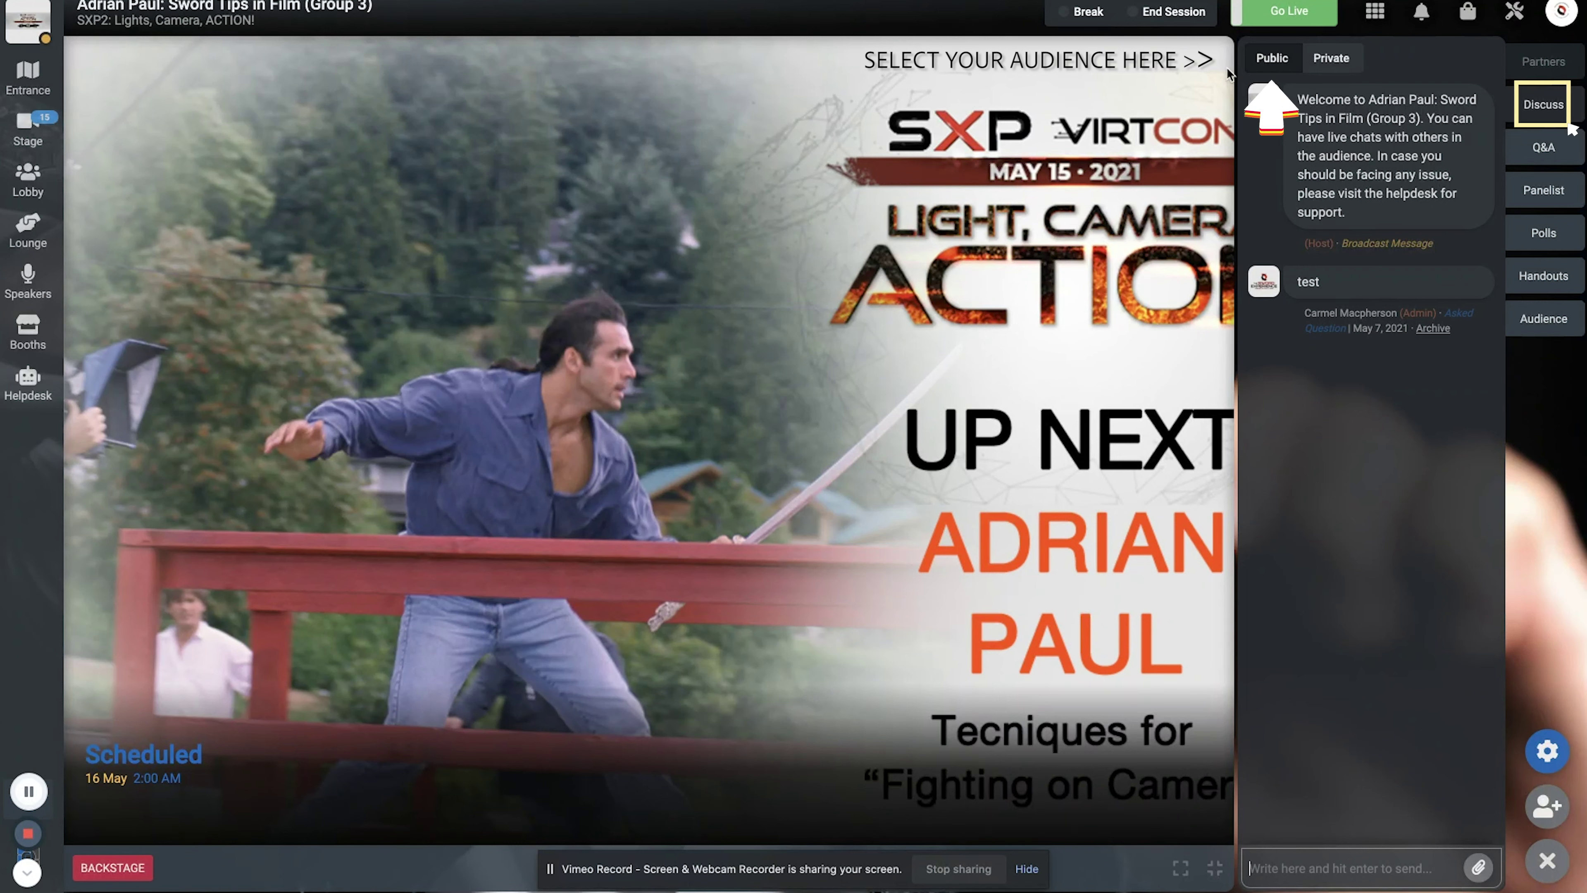
pyautogui.press('super+v')
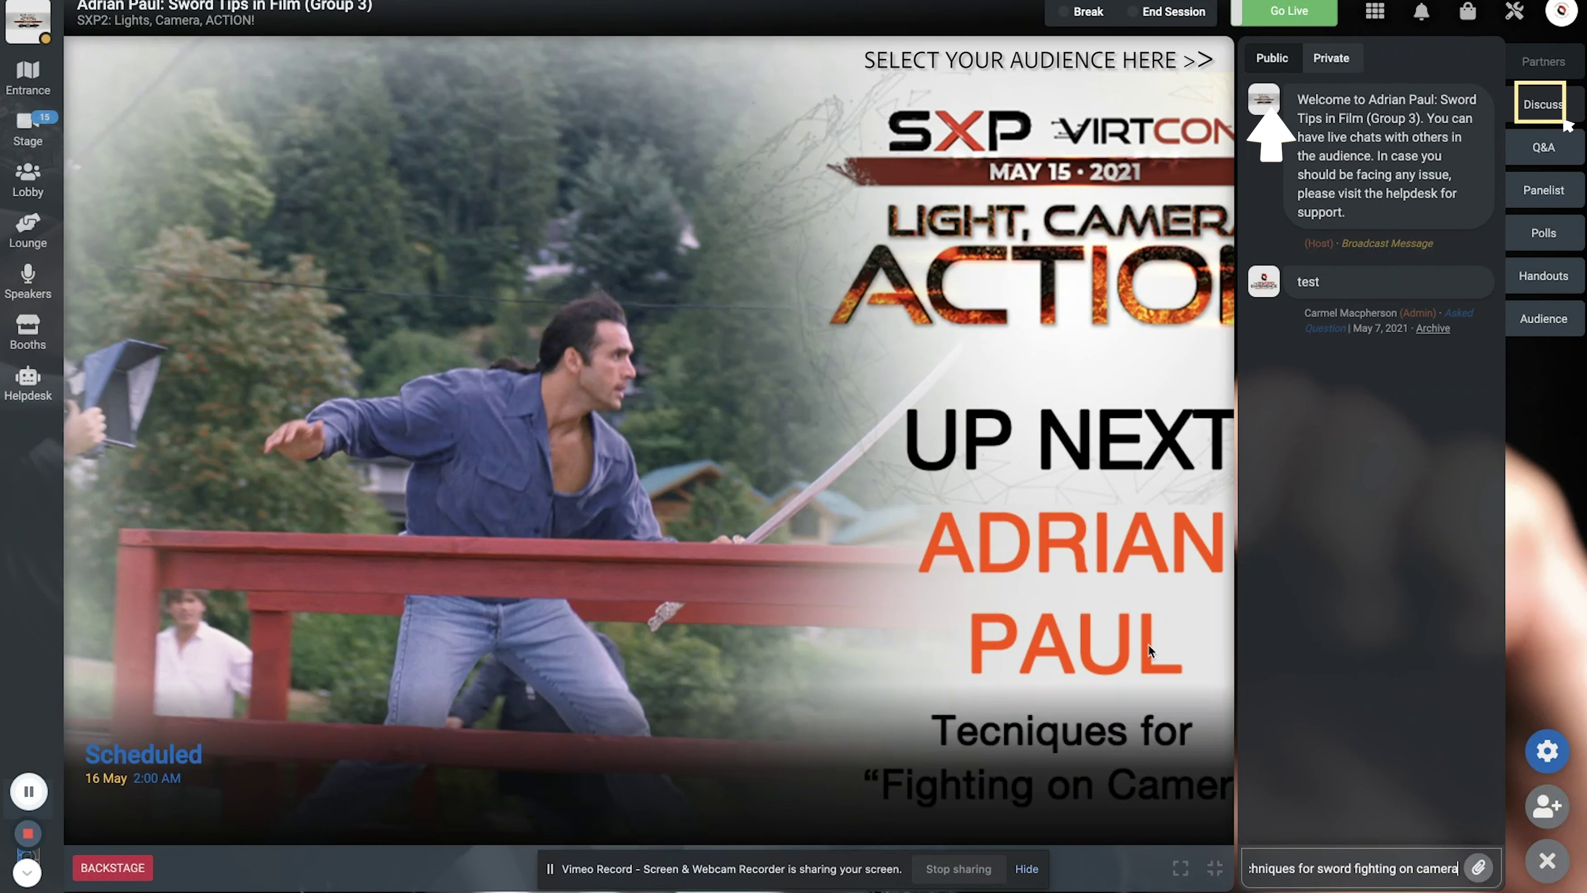
pyautogui.press('Return')
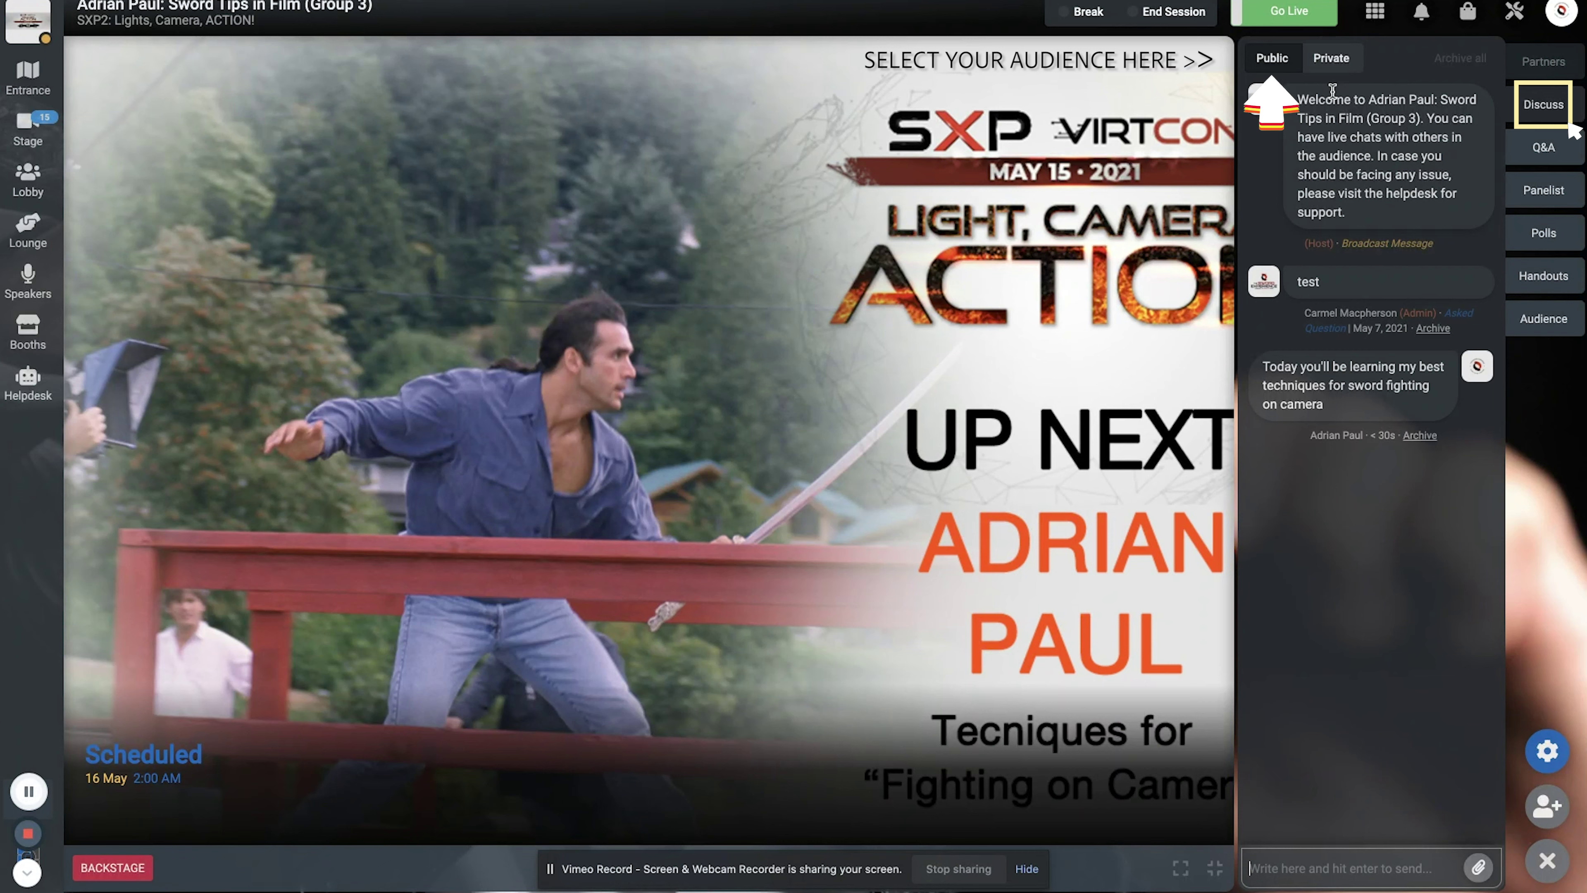
pyautogui.click(1333, 61)
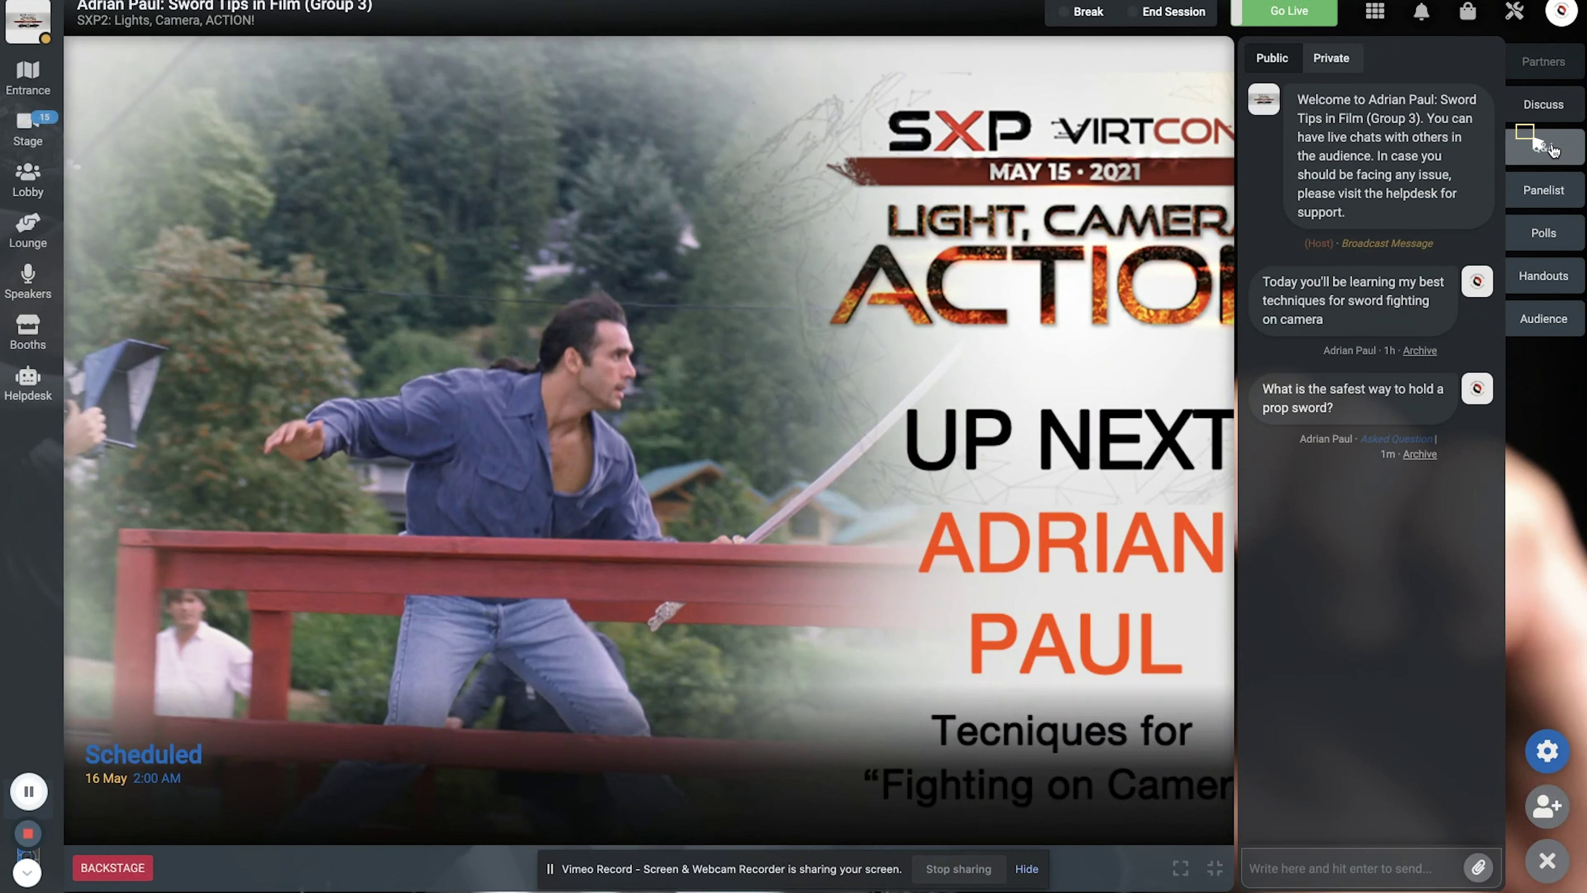
# Step: Mark the prop-sword question as Picked in Q&A and show the Panelist list
pyautogui.click(1543, 146)
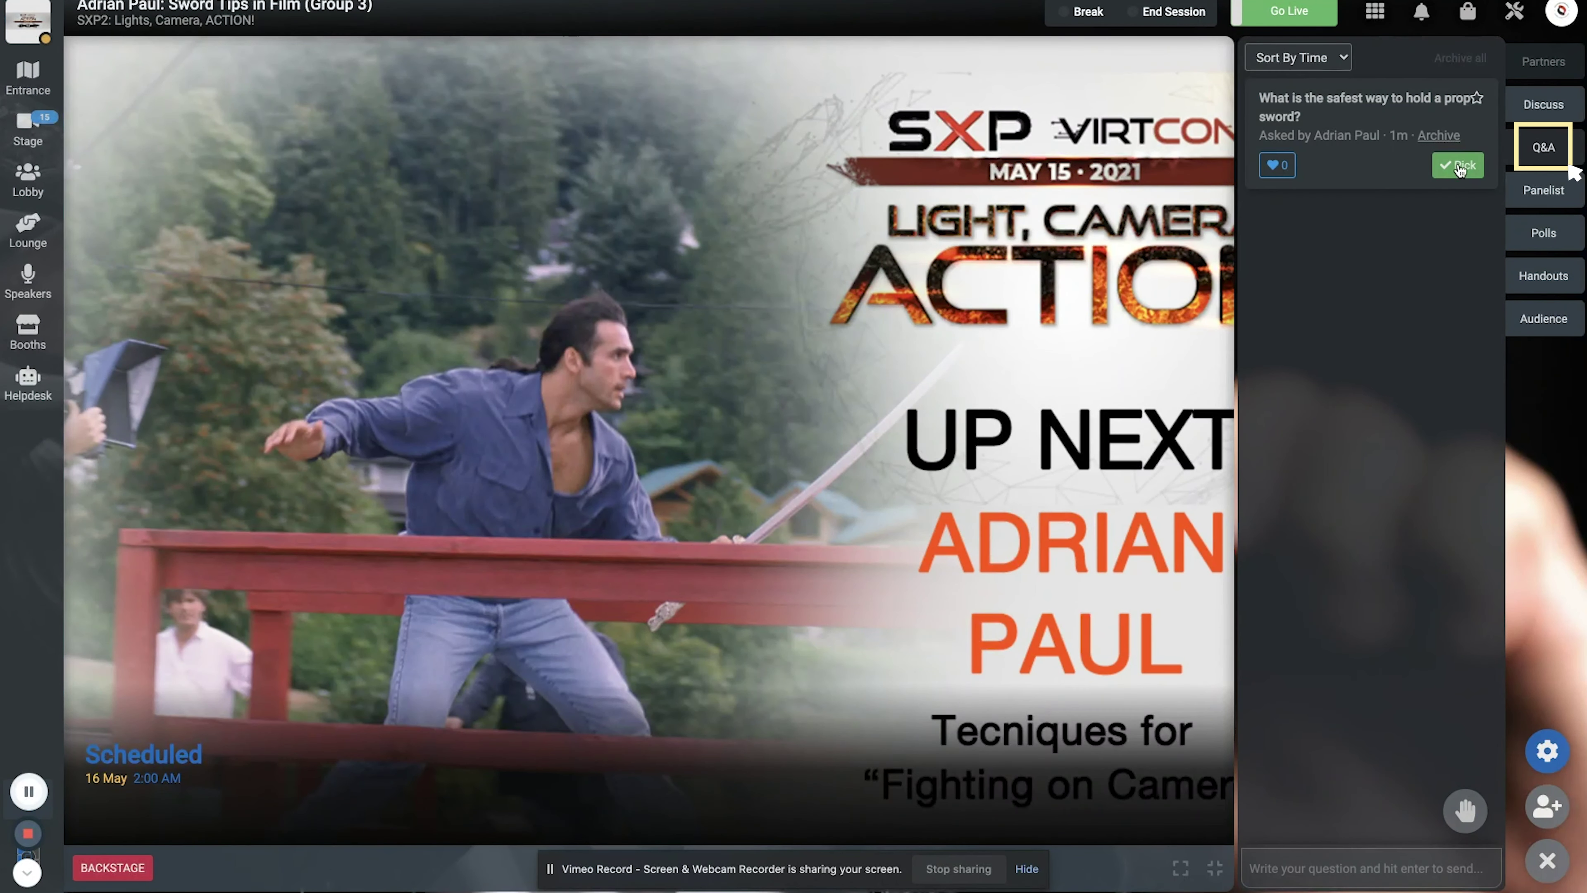
pyautogui.click(1462, 166)
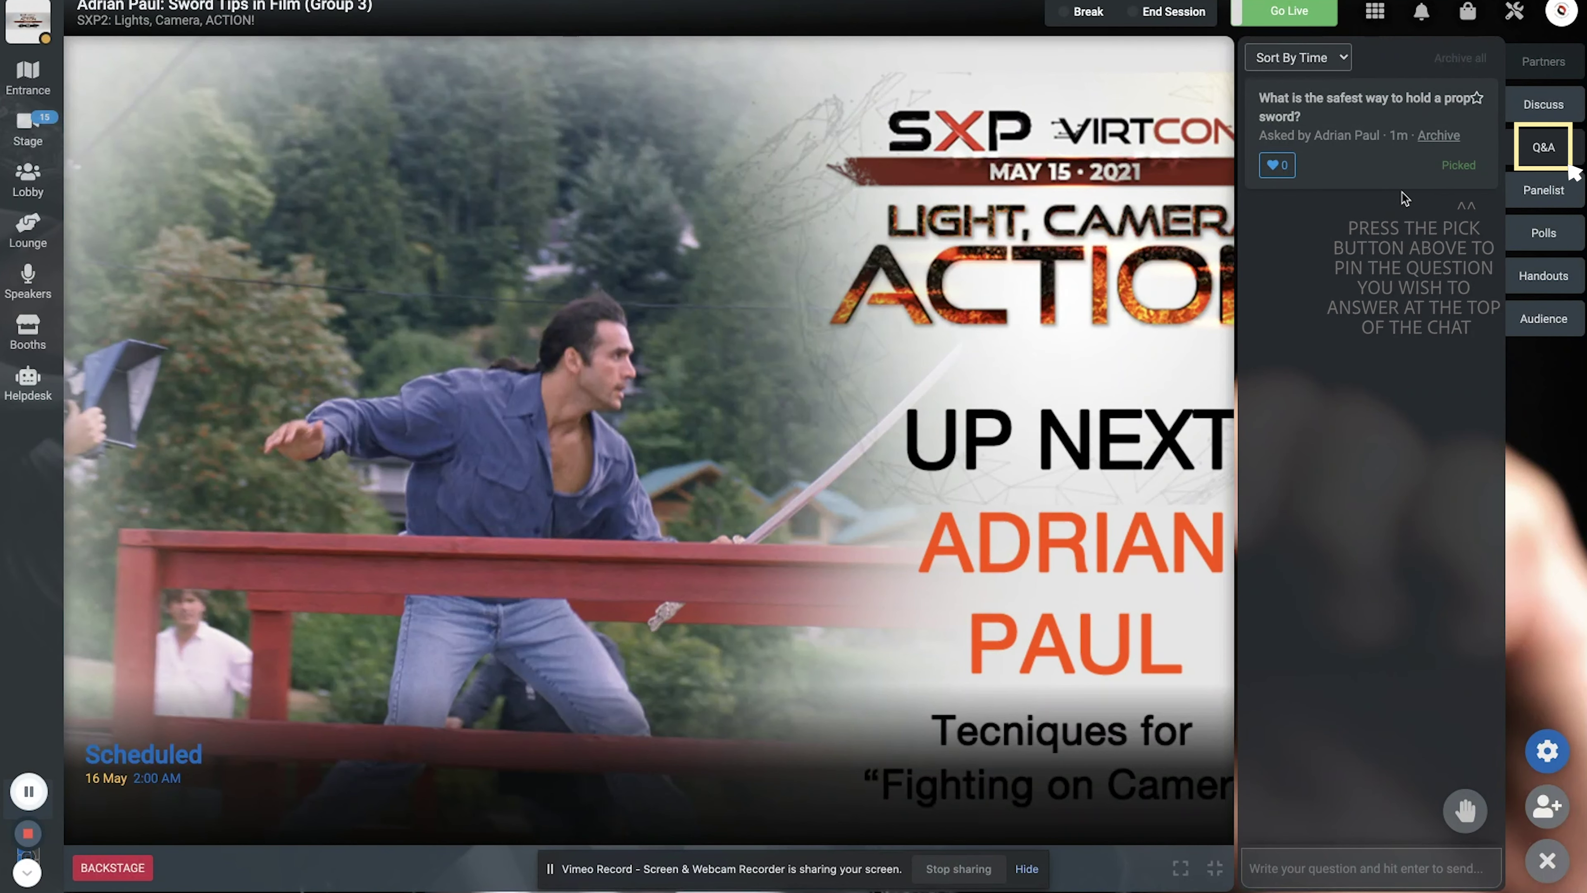
pyautogui.click(1543, 191)
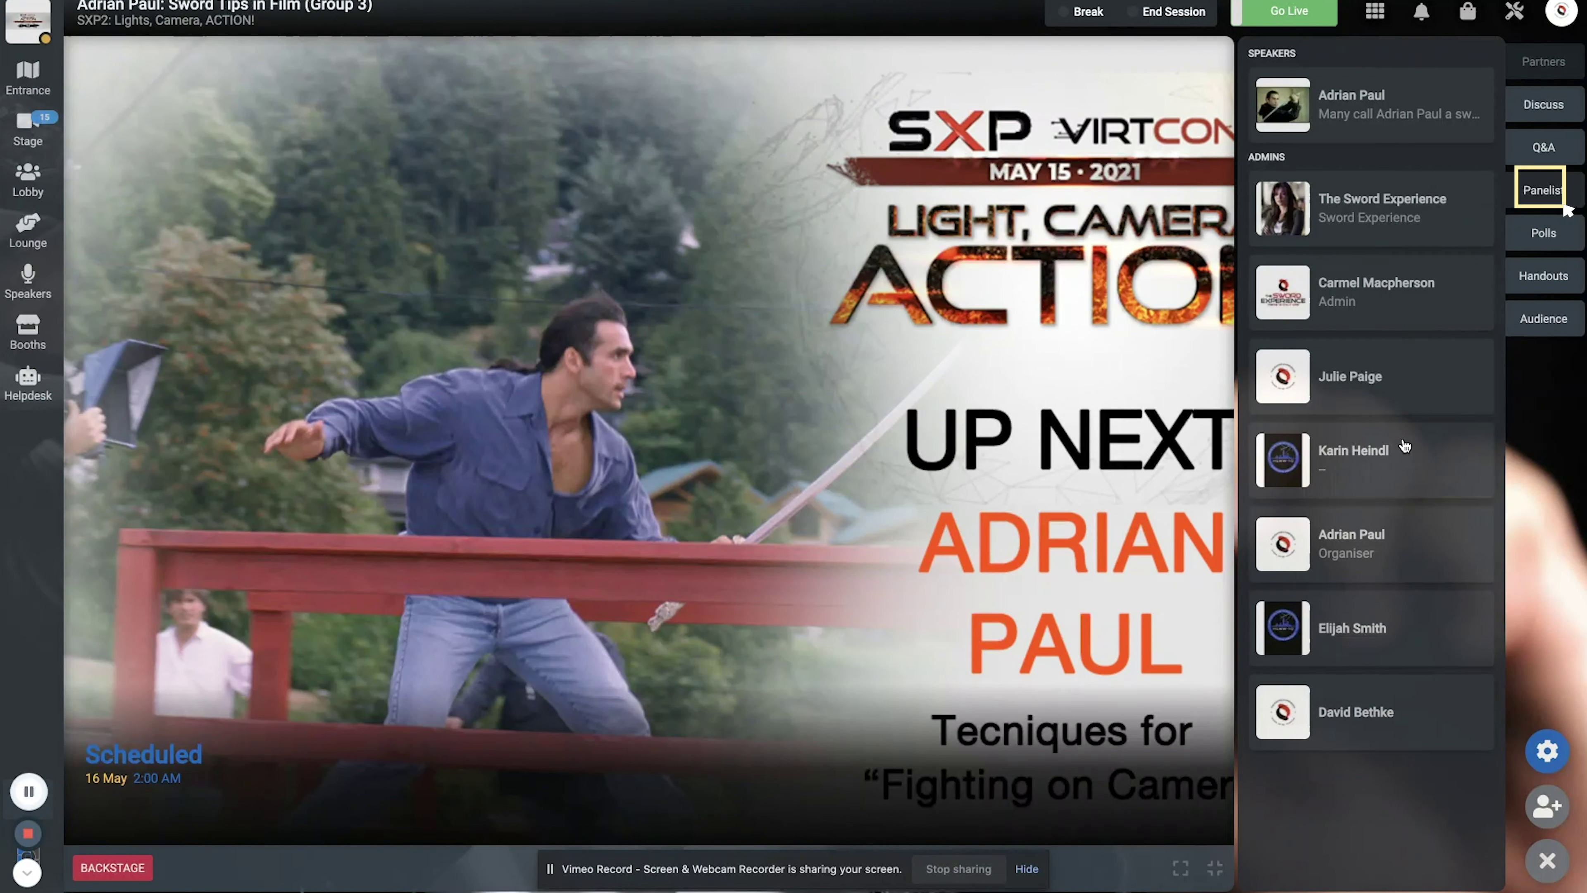
# Step: Send 'Thanks :)' in a private chat with an admin, then close the chat
pyautogui.click(1337, 290)
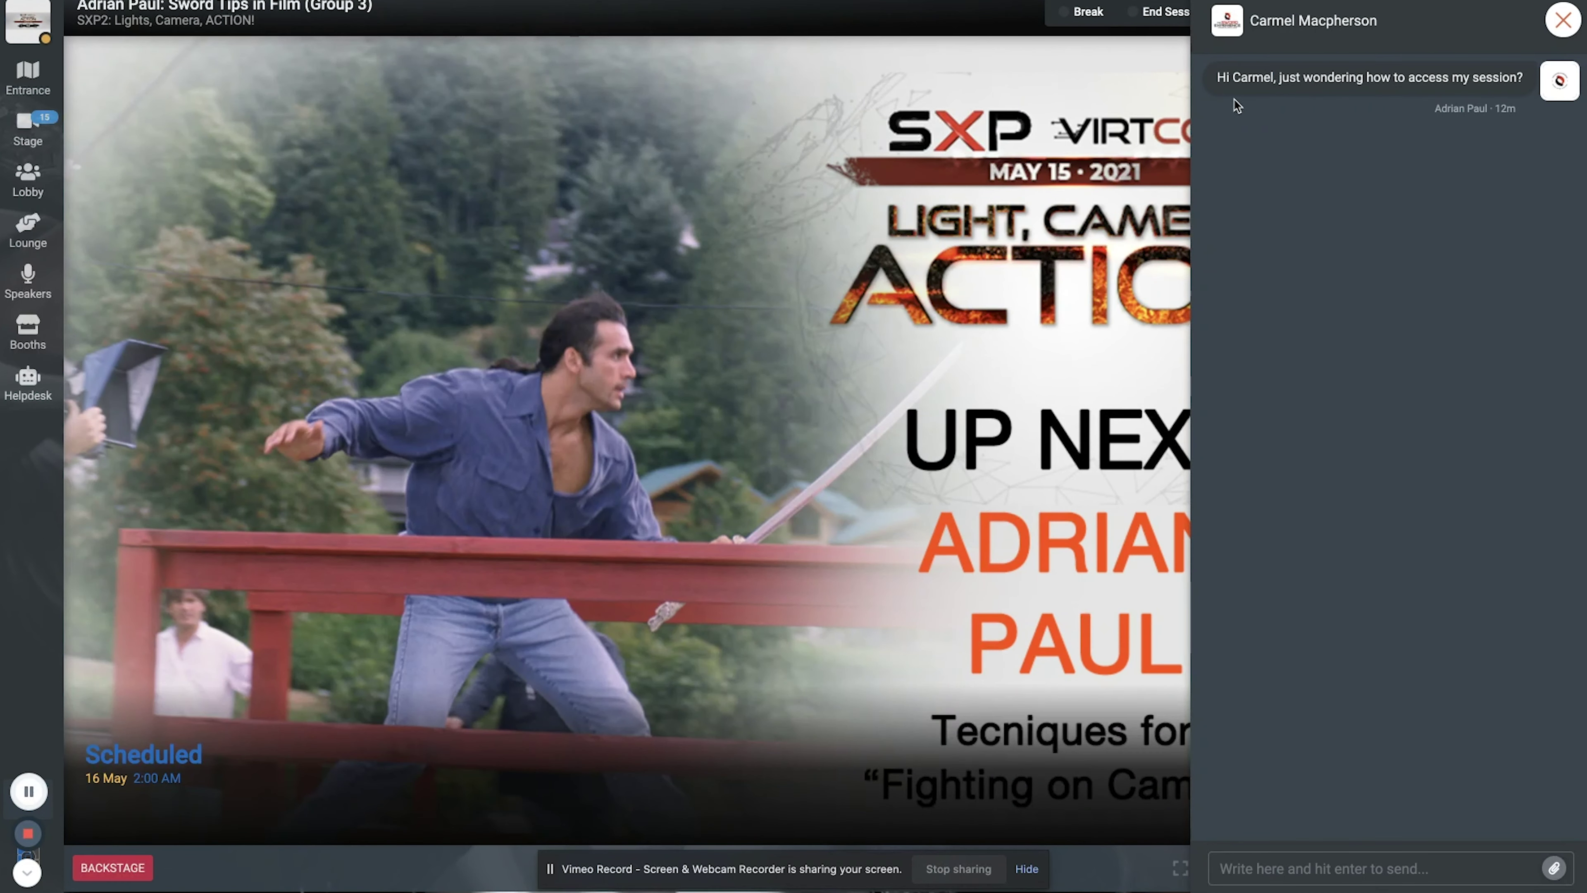
pyautogui.click(1288, 863)
pyautogui.write('T')
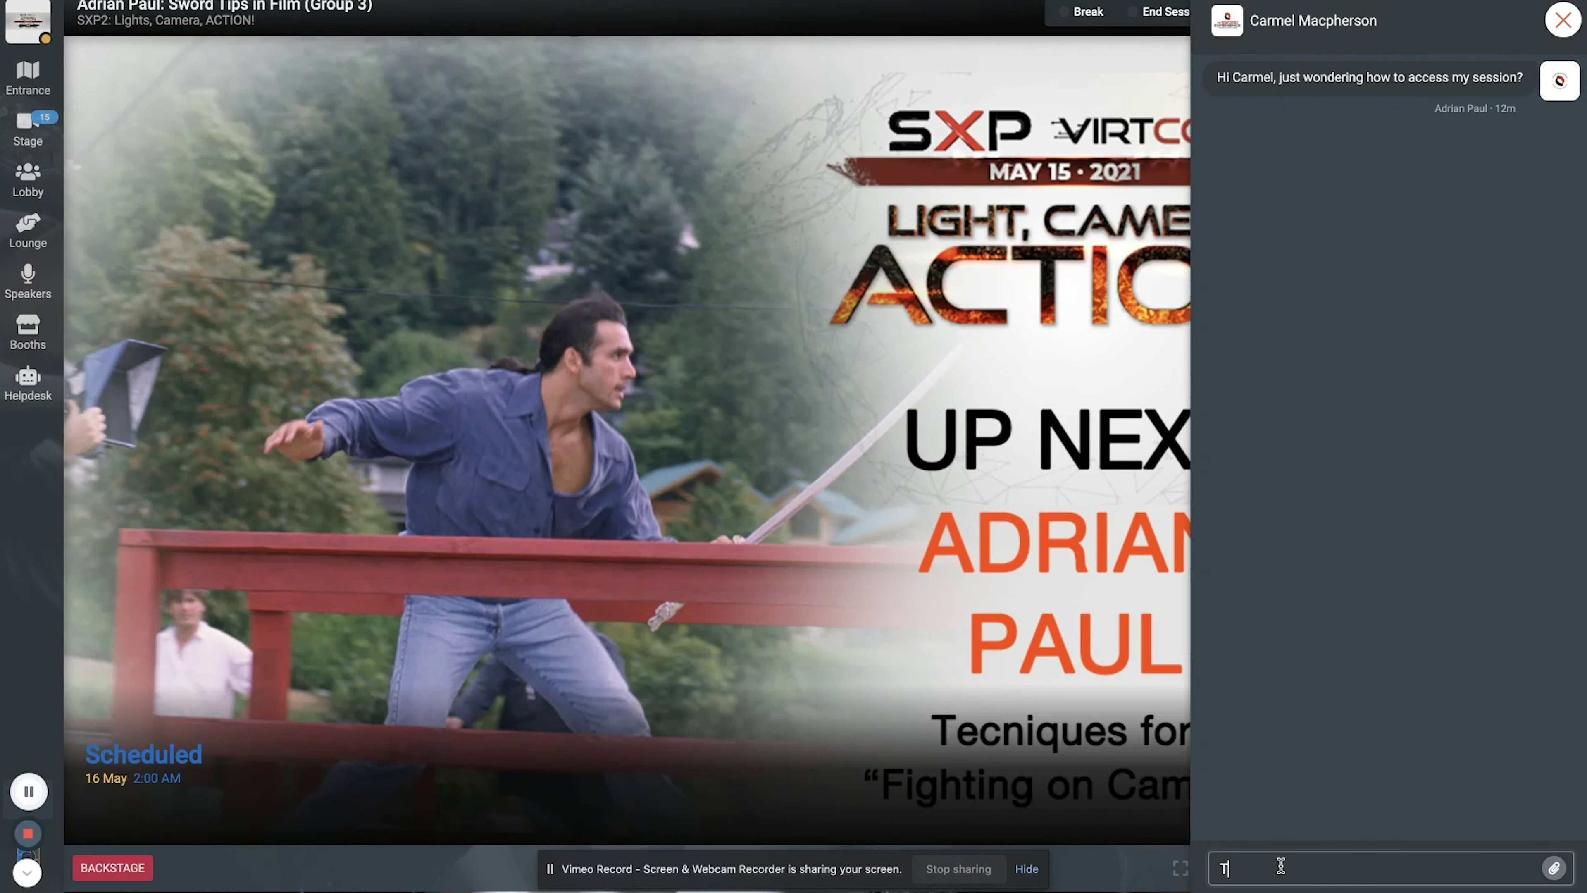
pyautogui.write('hanks :)')
pyautogui.press('Return')
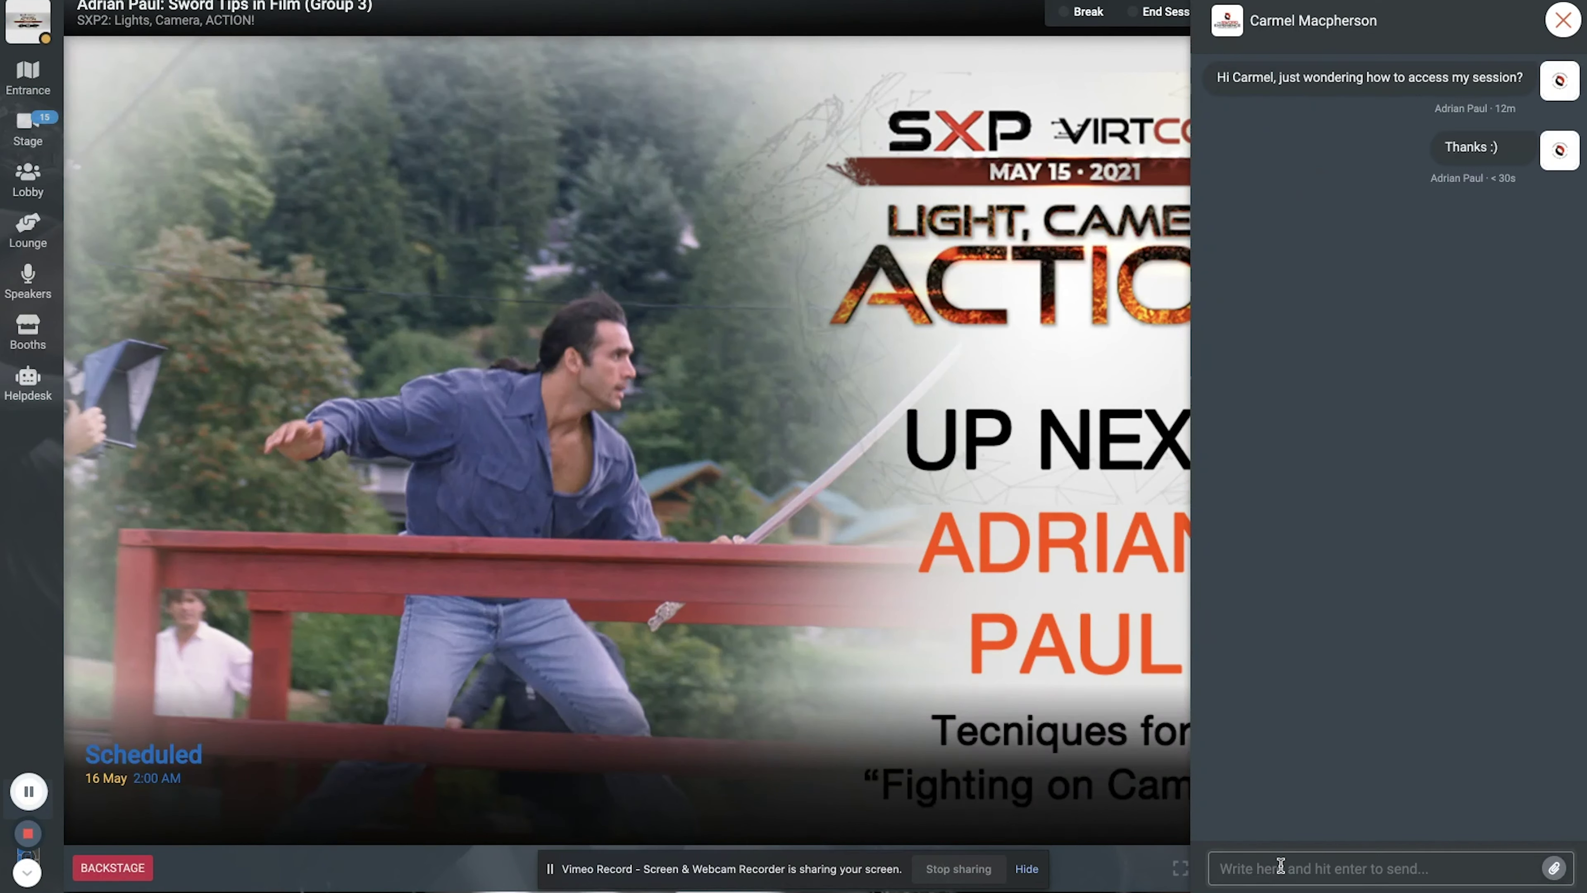
pyautogui.click(1562, 19)
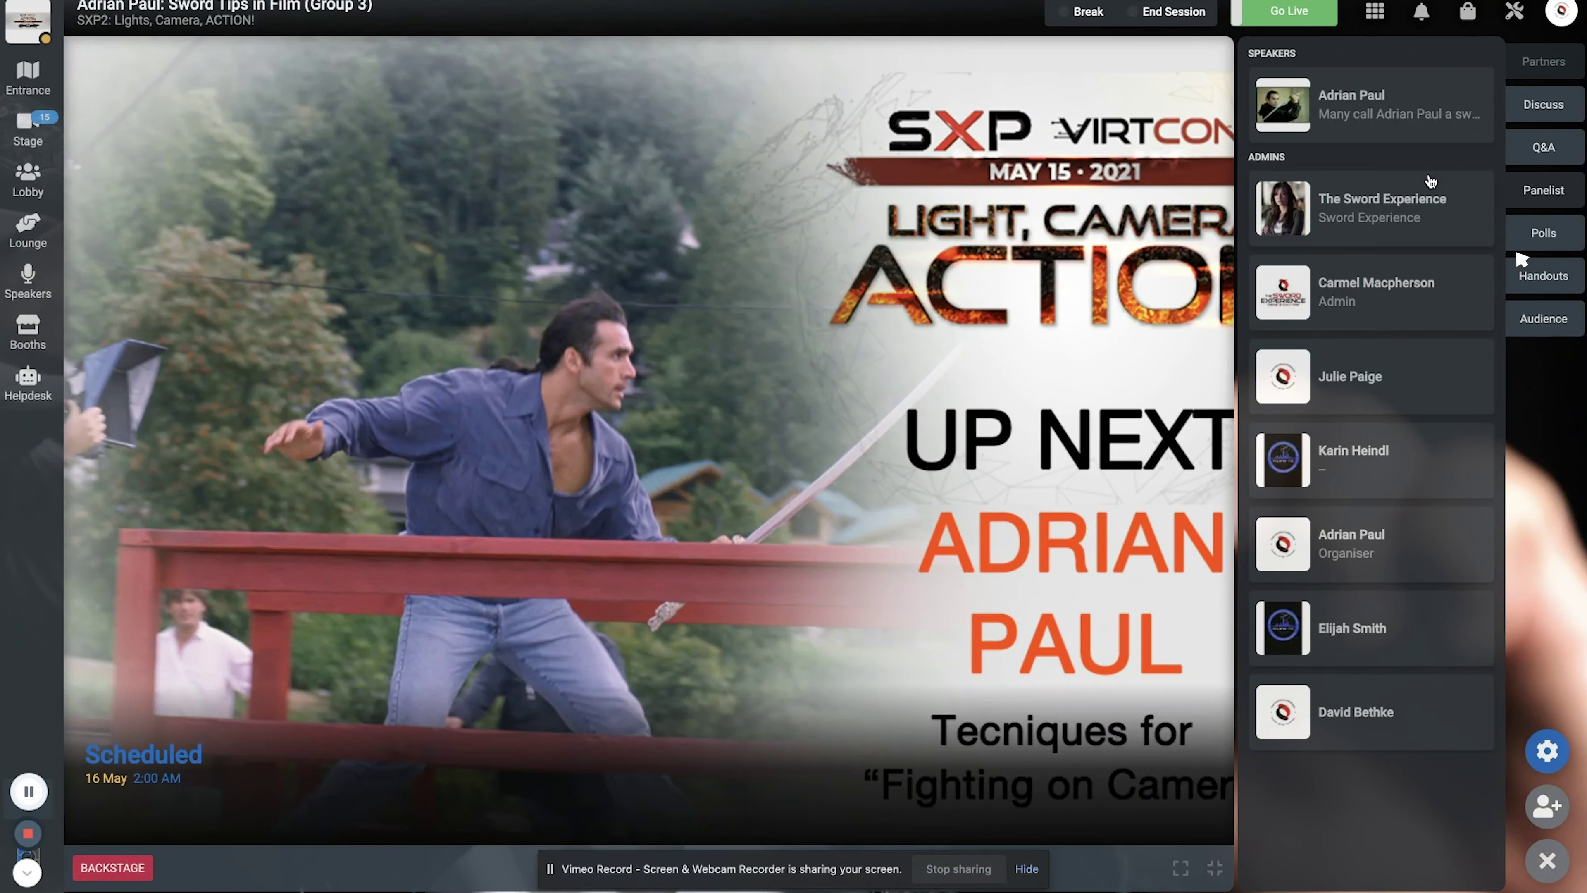
# Step: Browse the Handouts list: AP photo, bio and description, UP NEXT, two merch handouts
pyautogui.click(1560, 277)
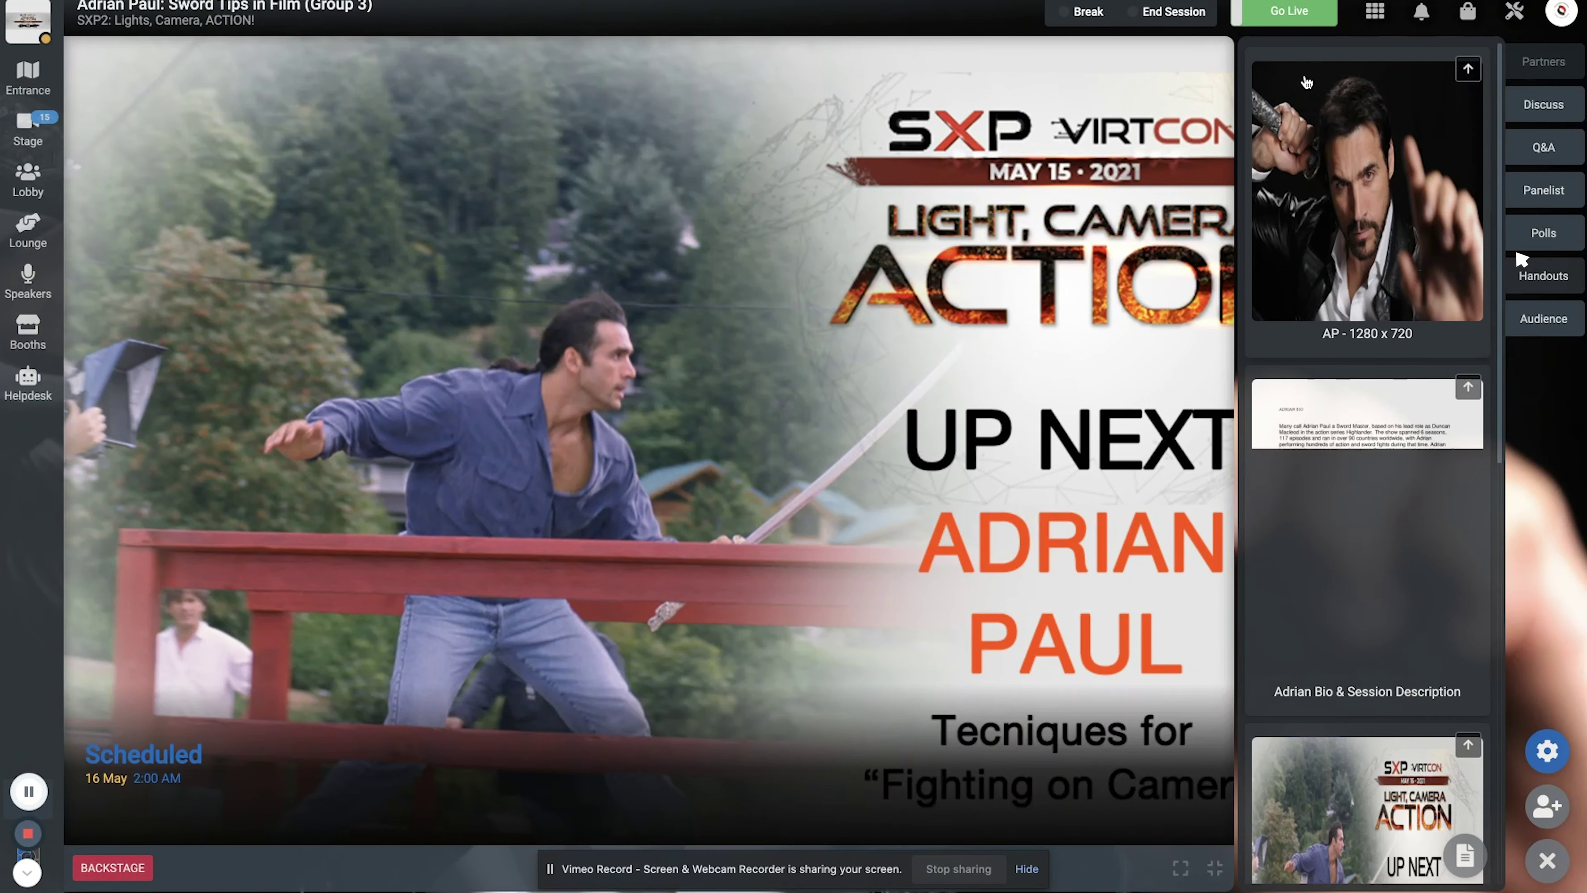
pyautogui.scroll(-7, 1347, 187)
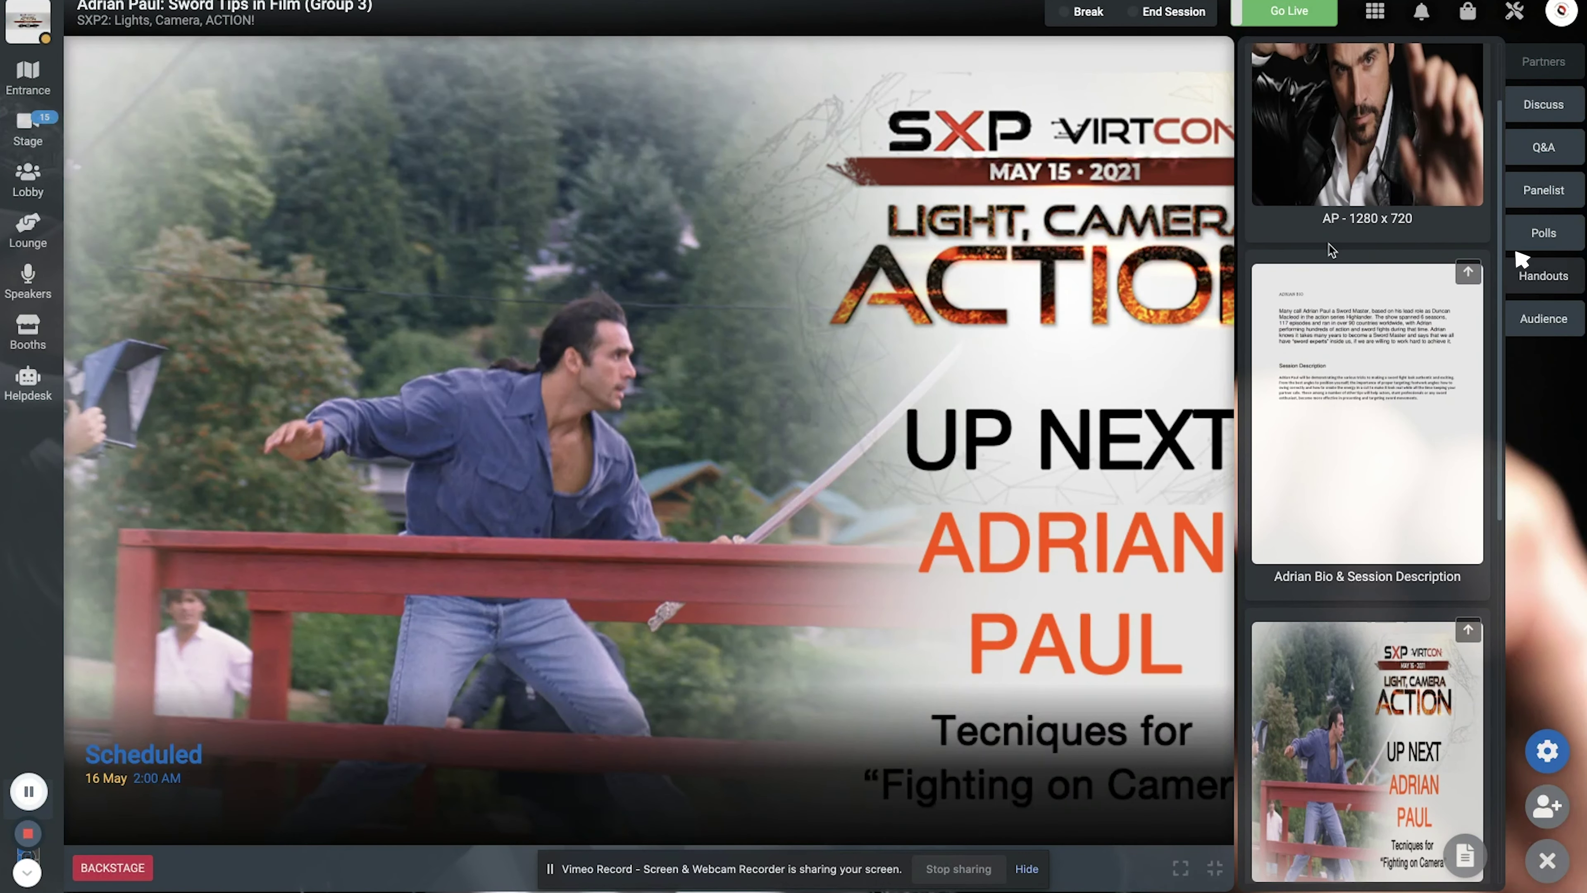
pyautogui.scroll(-4, 1330, 280)
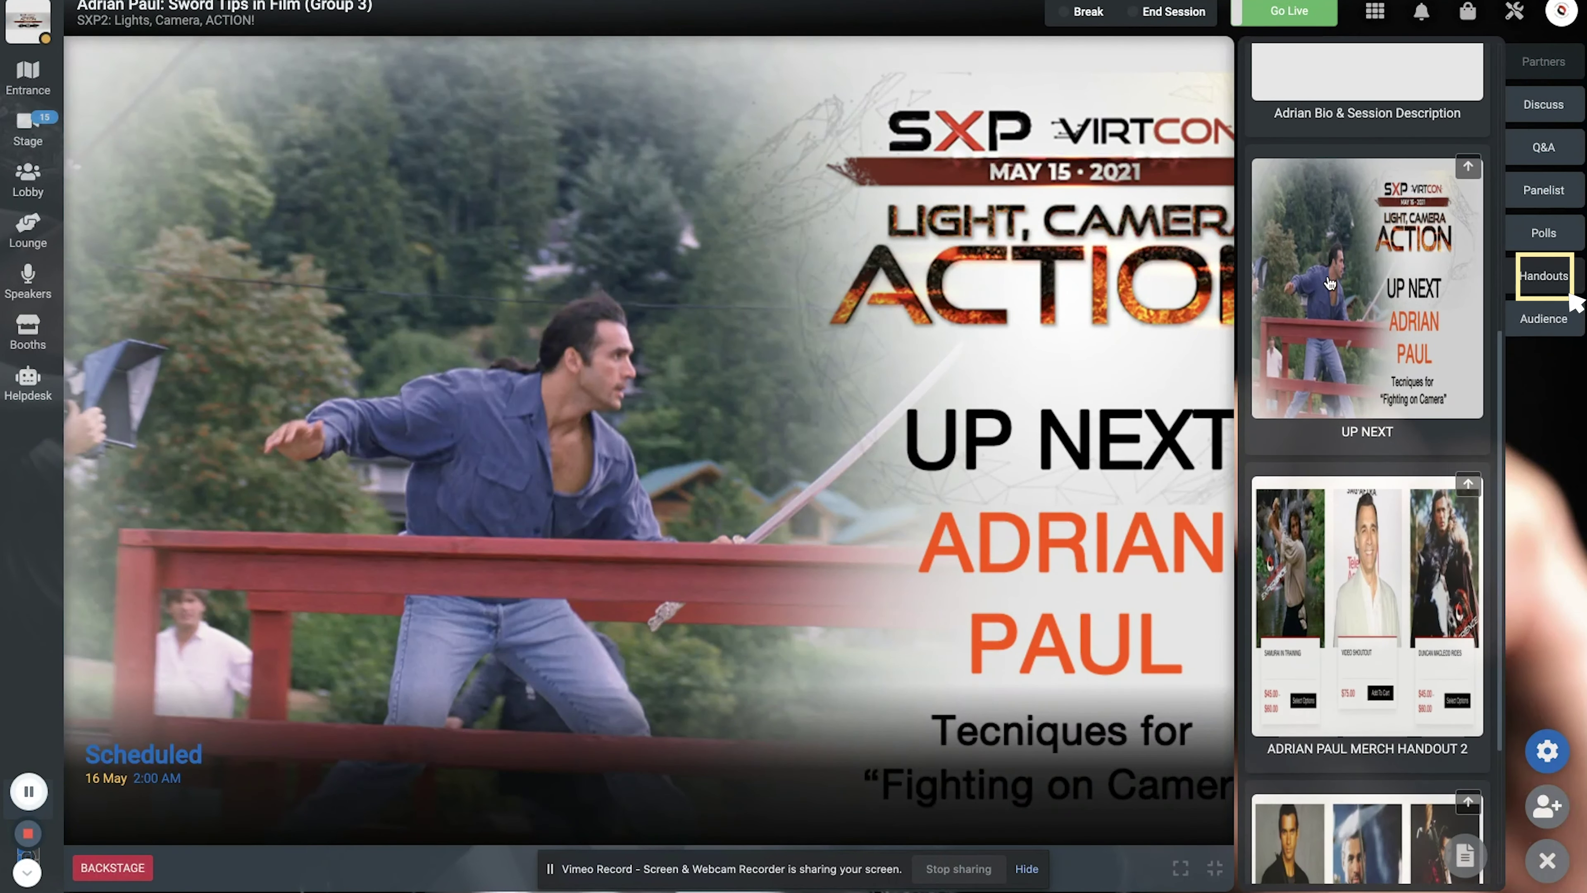
pyautogui.scroll(-2, 1330, 294)
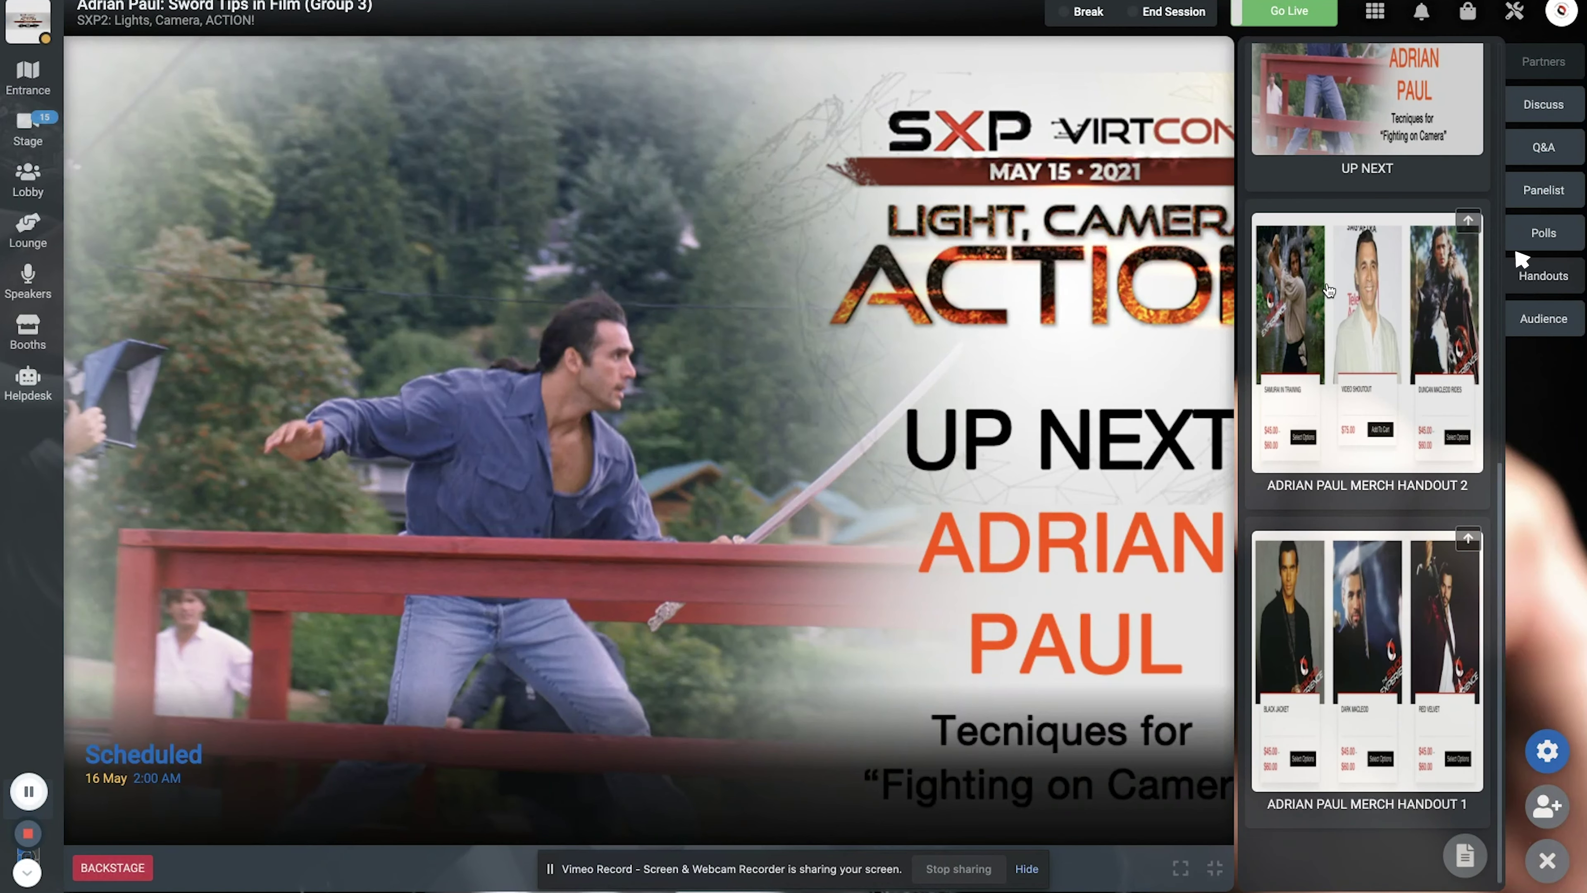
pyautogui.scroll(1, 1356, 478)
pyautogui.scroll(5, 1356, 479)
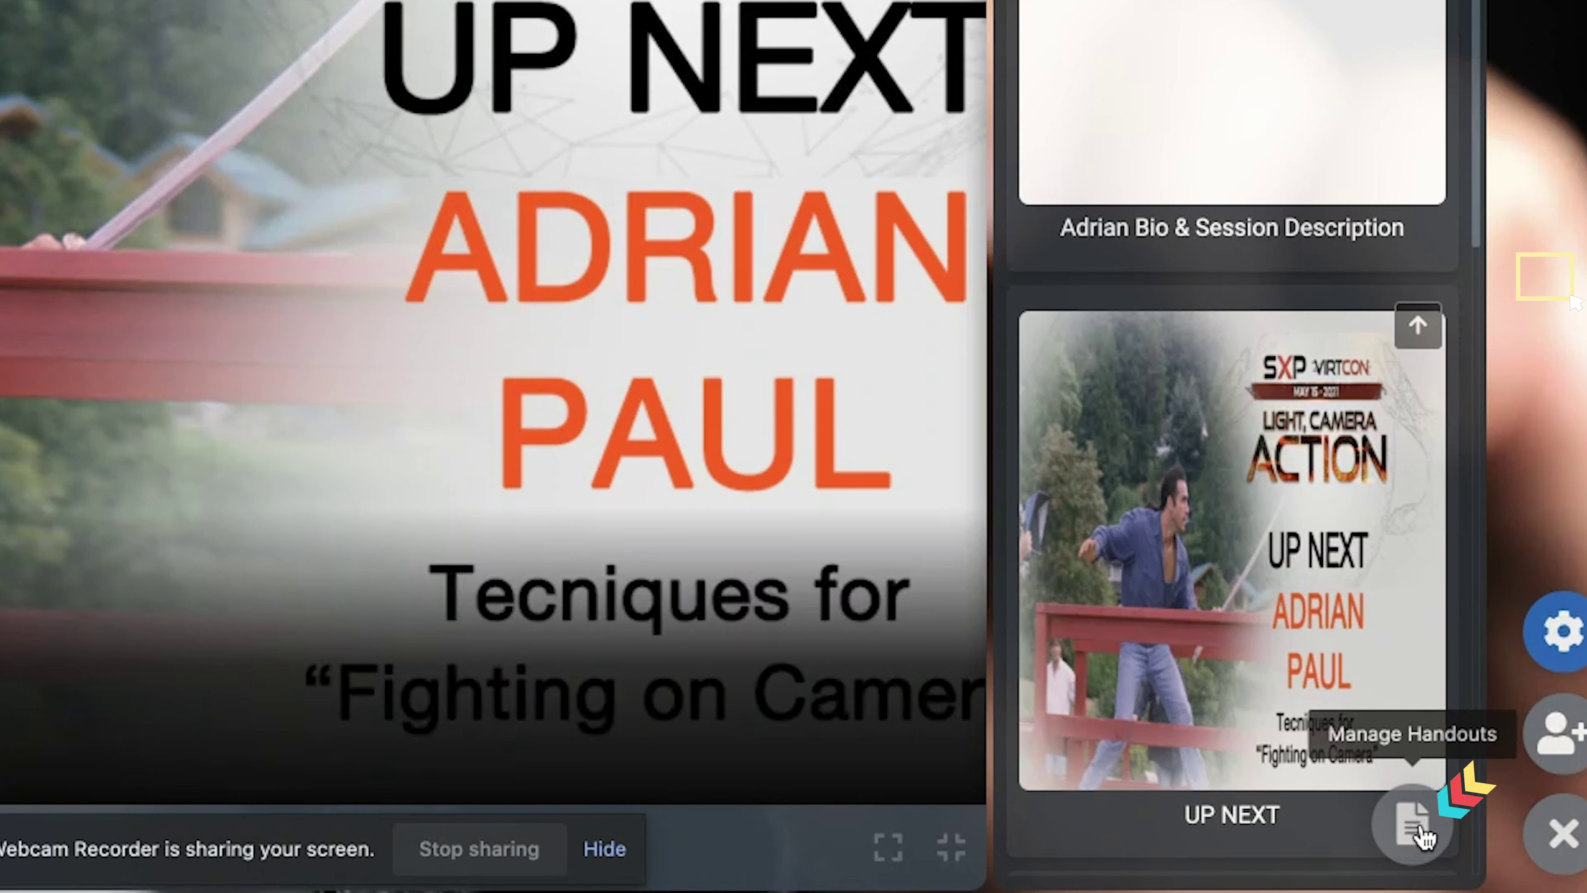
# Step: Unpublish and republish the IMG 2563G and Swords & Bokkens Descriptions handouts, then bring up the upload picker
pyautogui.click(1424, 833)
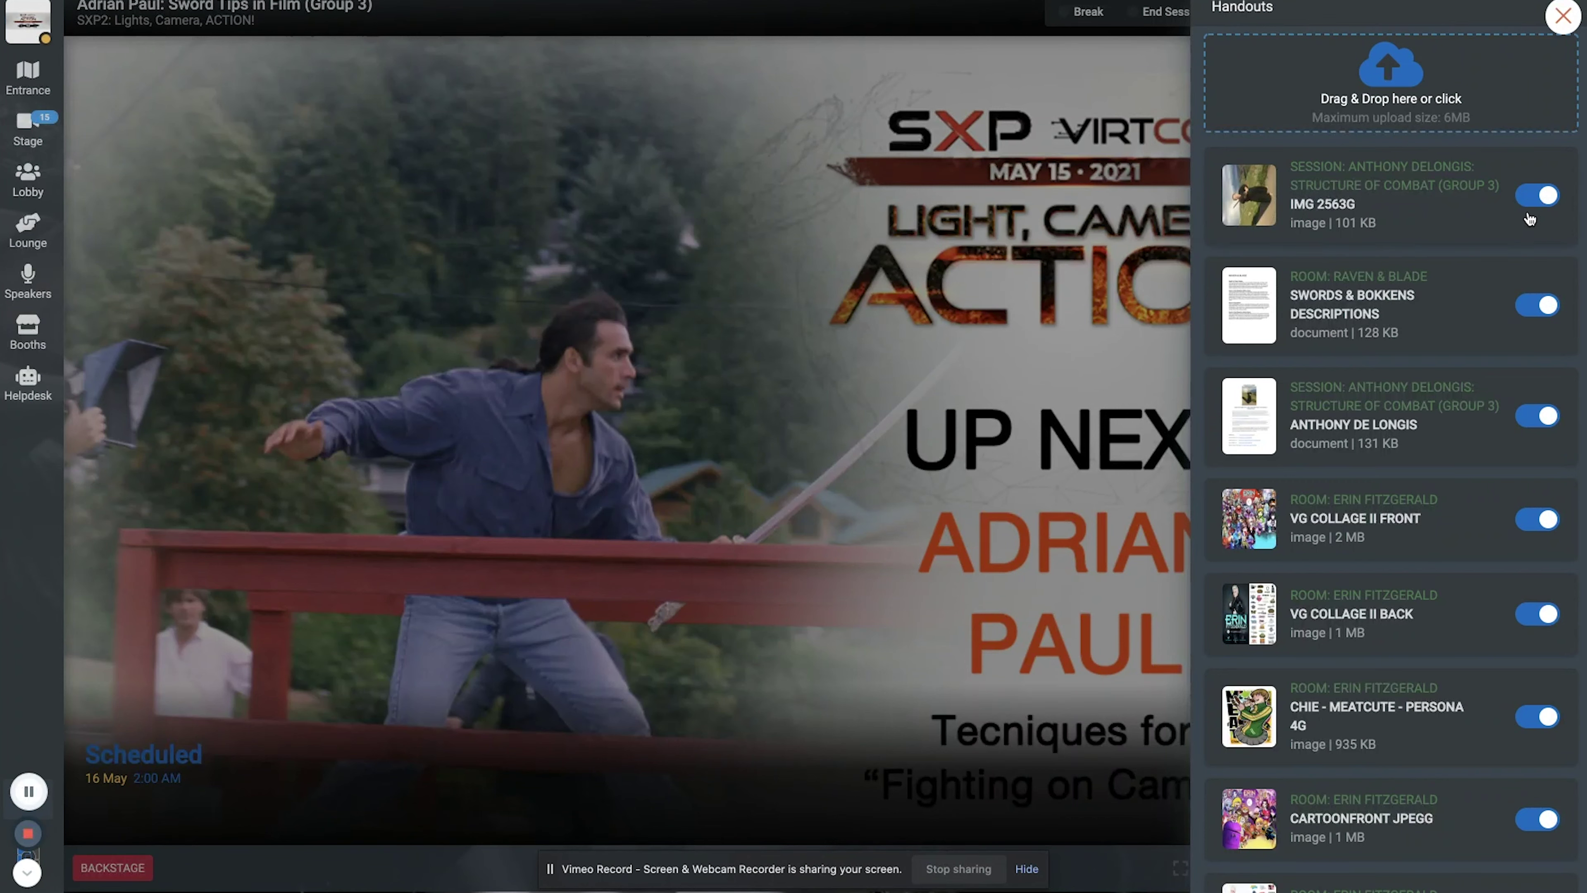
pyautogui.click(1539, 199)
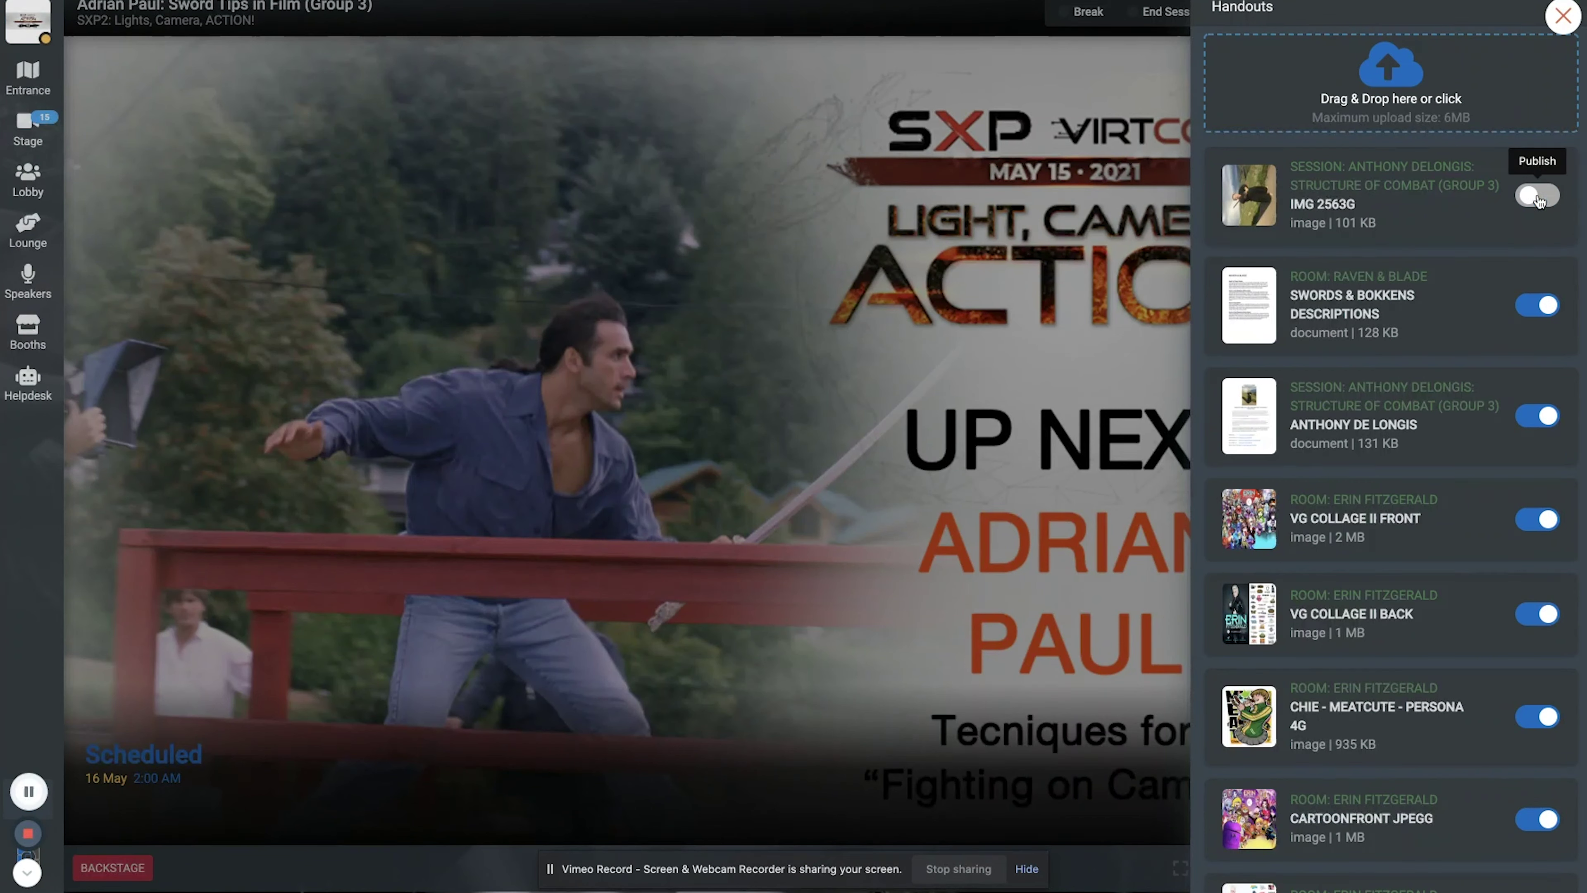
pyautogui.click(1539, 199)
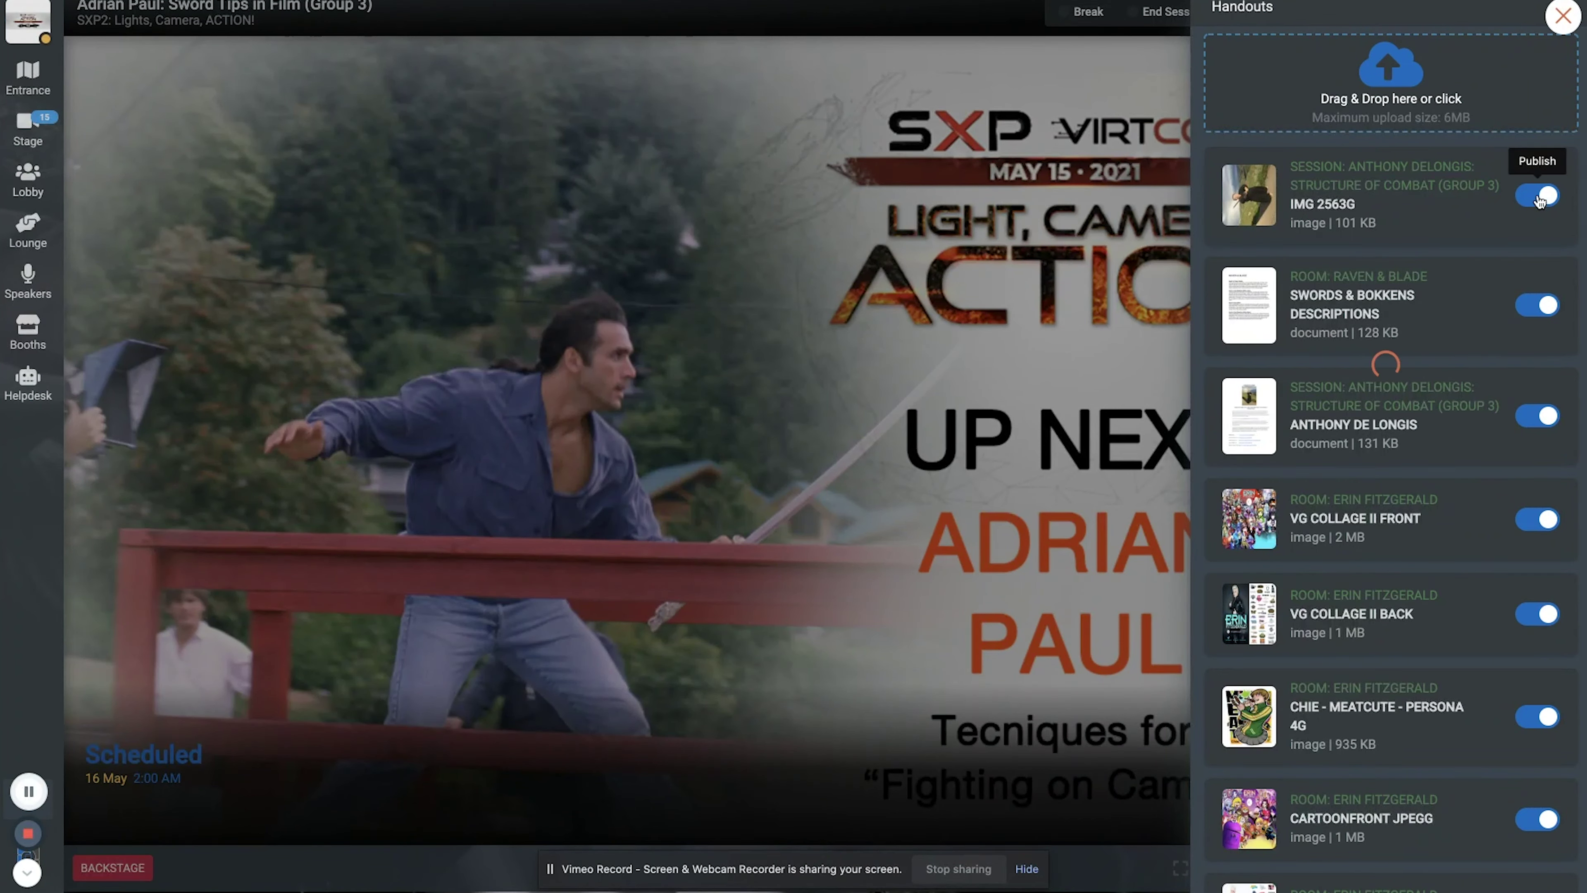
pyautogui.click(1539, 309)
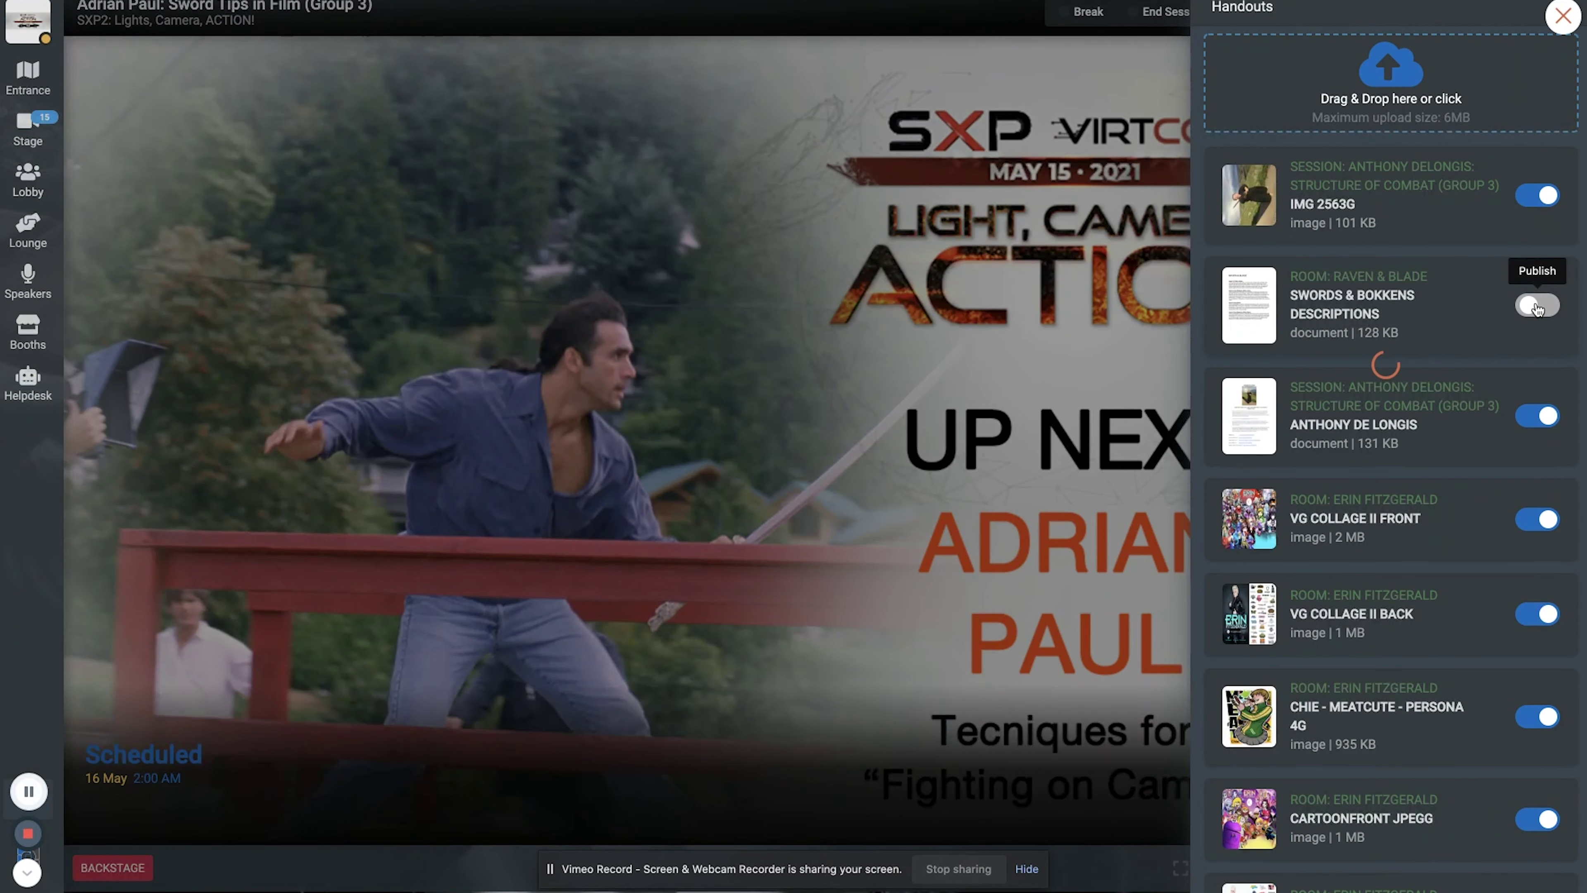
pyautogui.click(1539, 309)
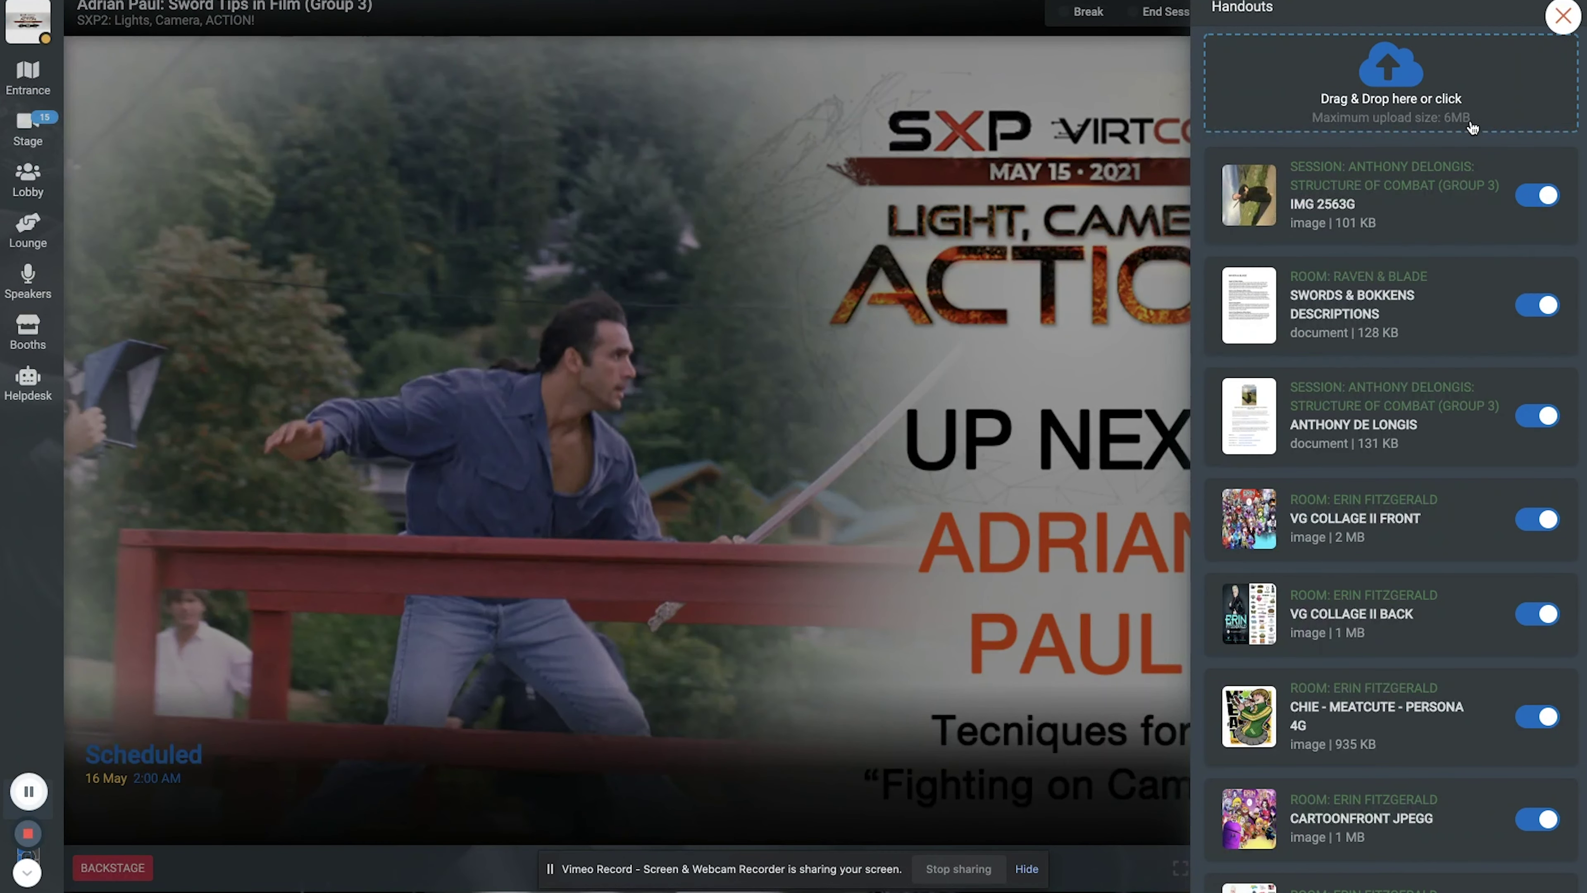
pyautogui.moveTo(1458, 127); pyautogui.dragTo(1441, 121)
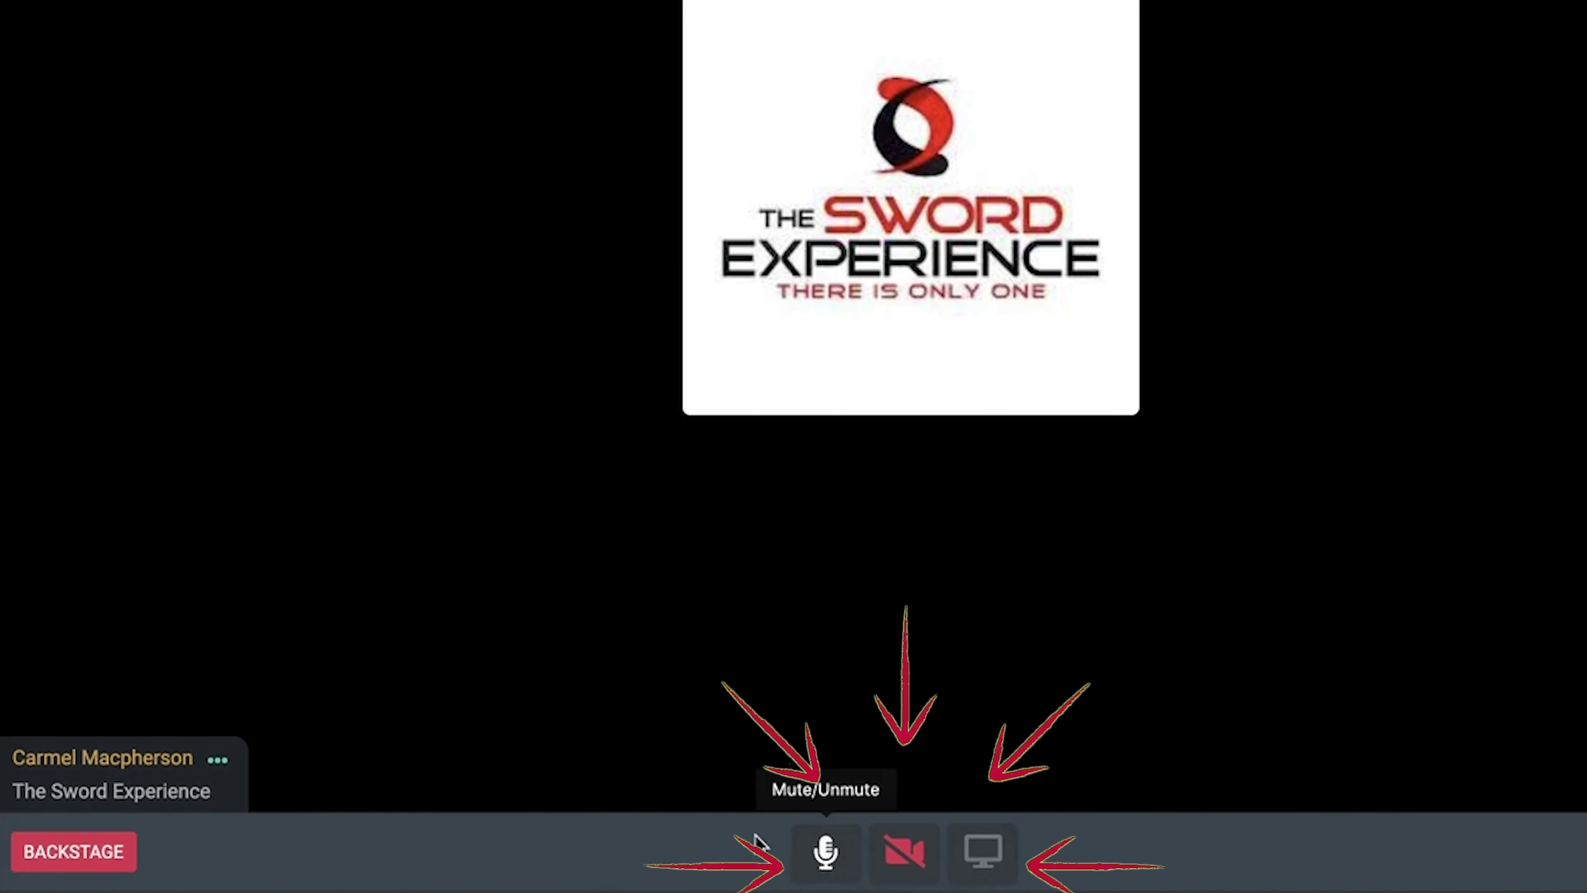
# Step: Toggle the microphone muted and unmuted twice, leaving it unmuted
pyautogui.click(831, 853)
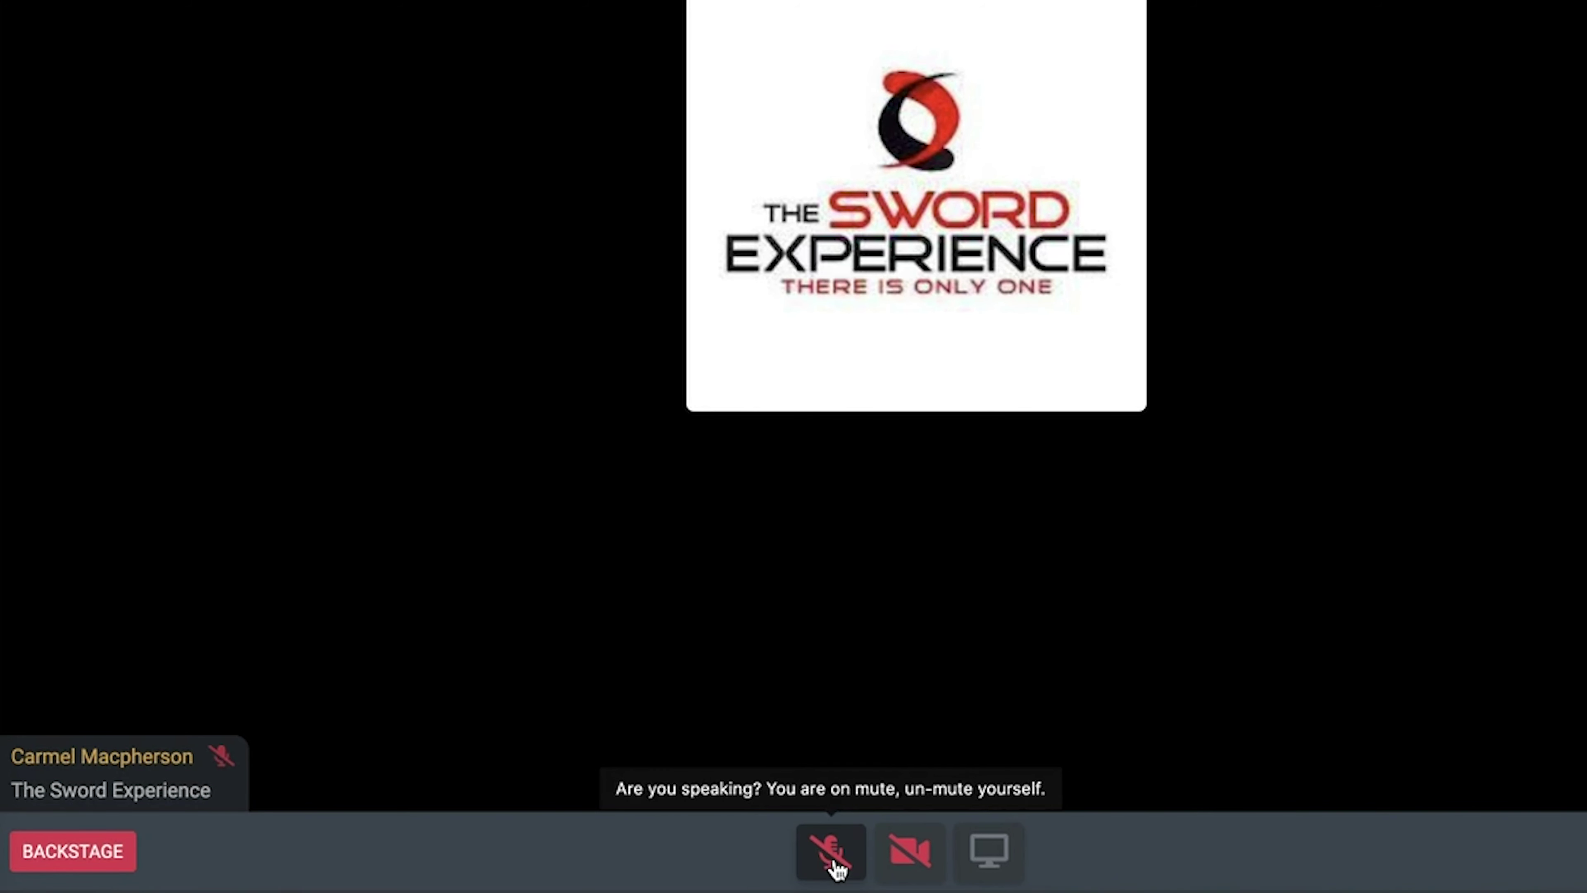
pyautogui.click(835, 869)
pyautogui.click(836, 870)
pyautogui.click(836, 869)
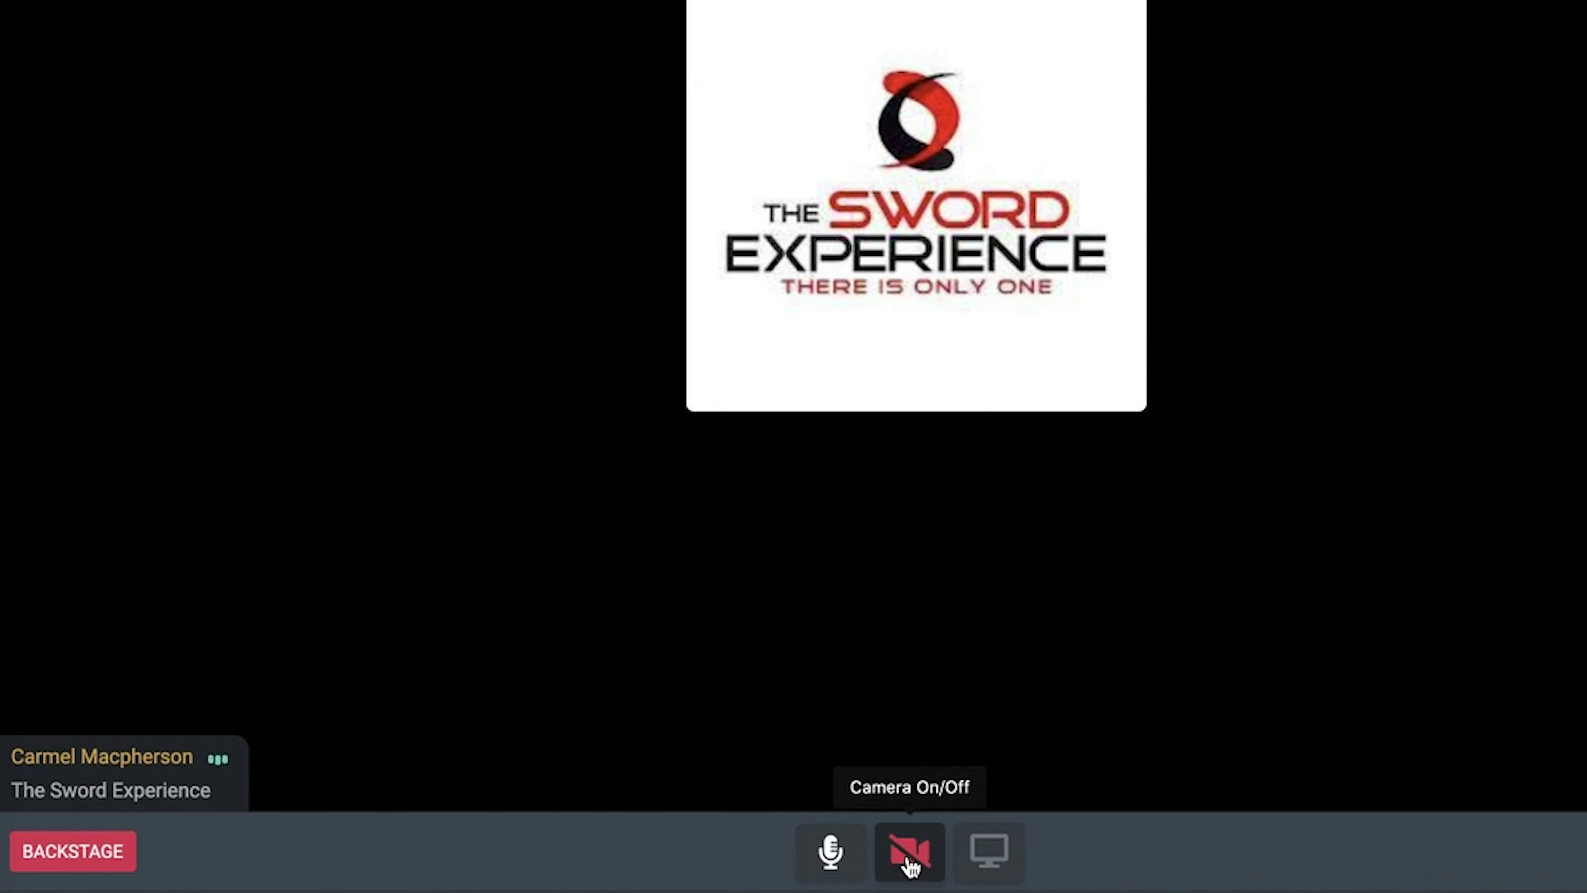
# Step: Switch the webcam on and off twice, ending with the camera off
pyautogui.click(921, 868)
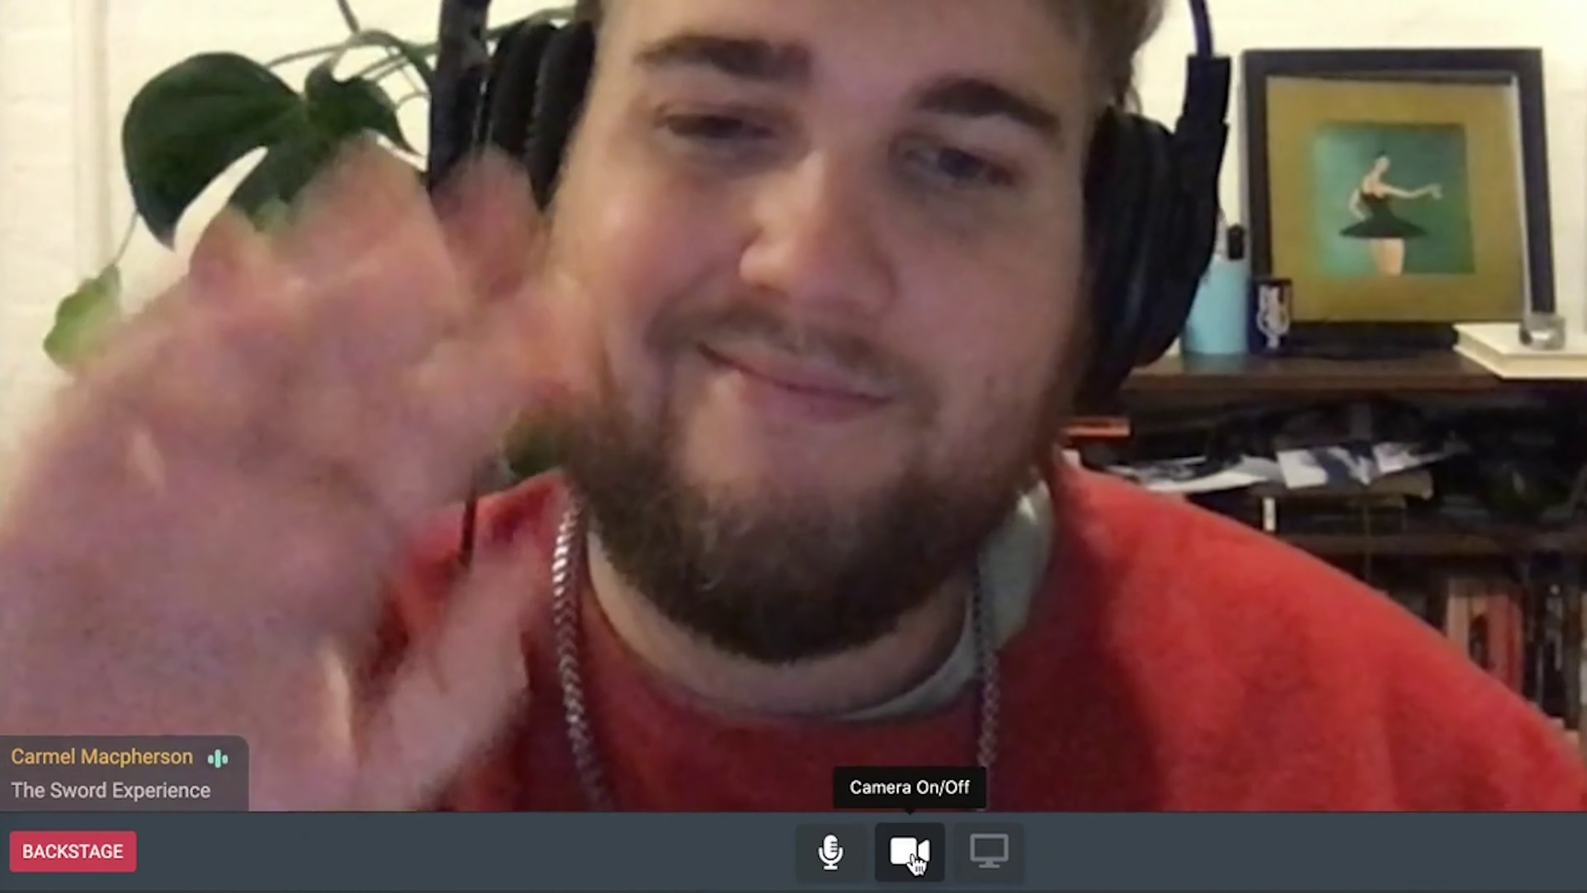
pyautogui.click(917, 865)
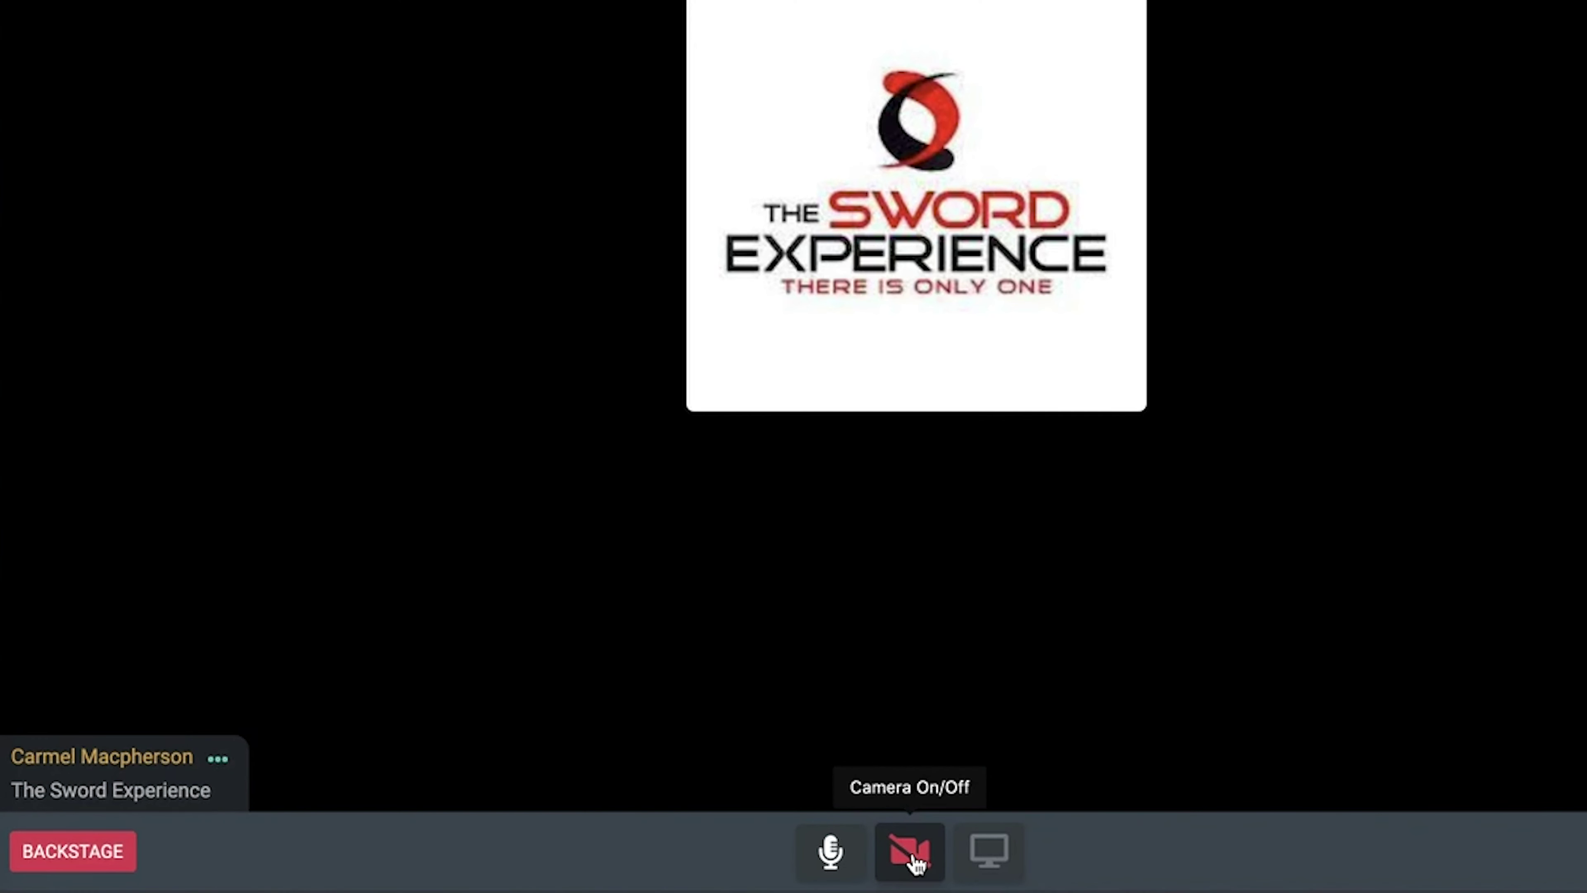
pyautogui.click(916, 865)
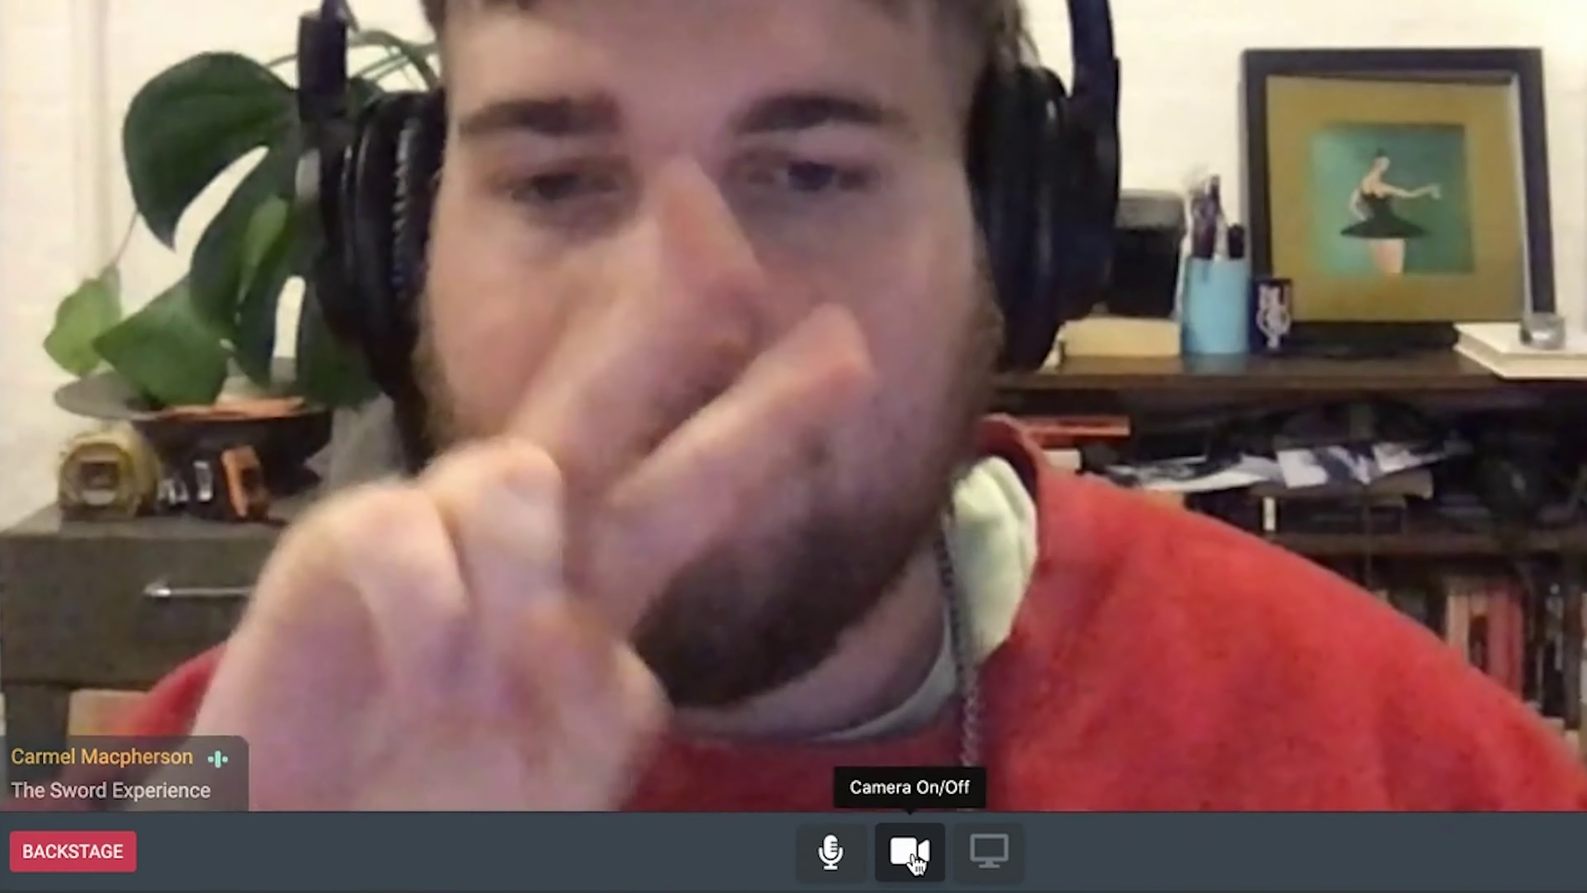
pyautogui.click(916, 864)
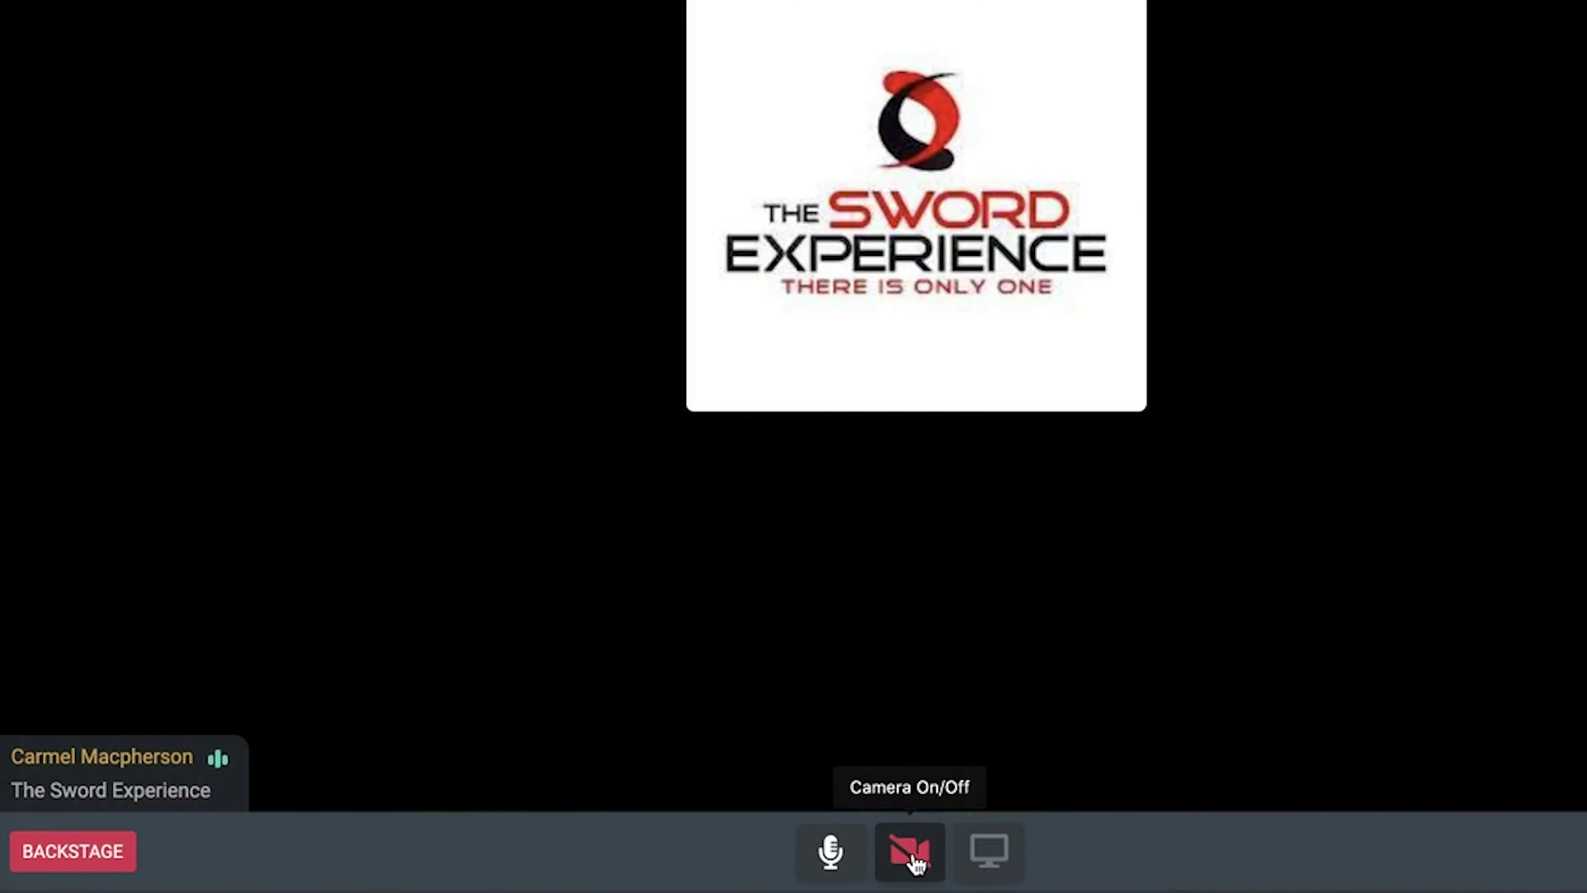
pyautogui.click(990, 852)
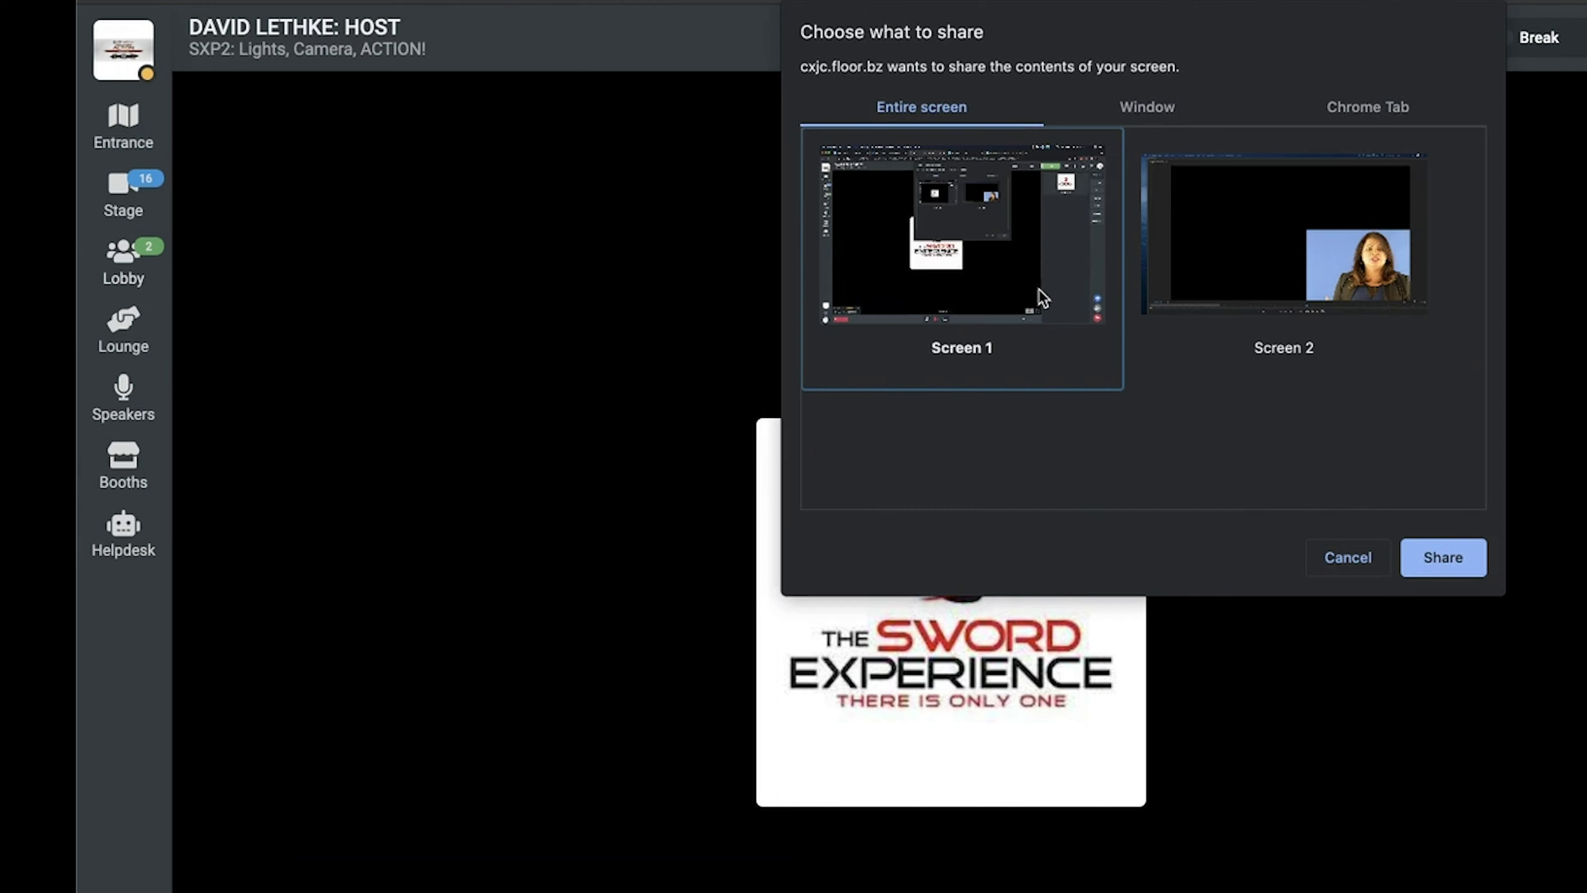
pyautogui.click(1434, 556)
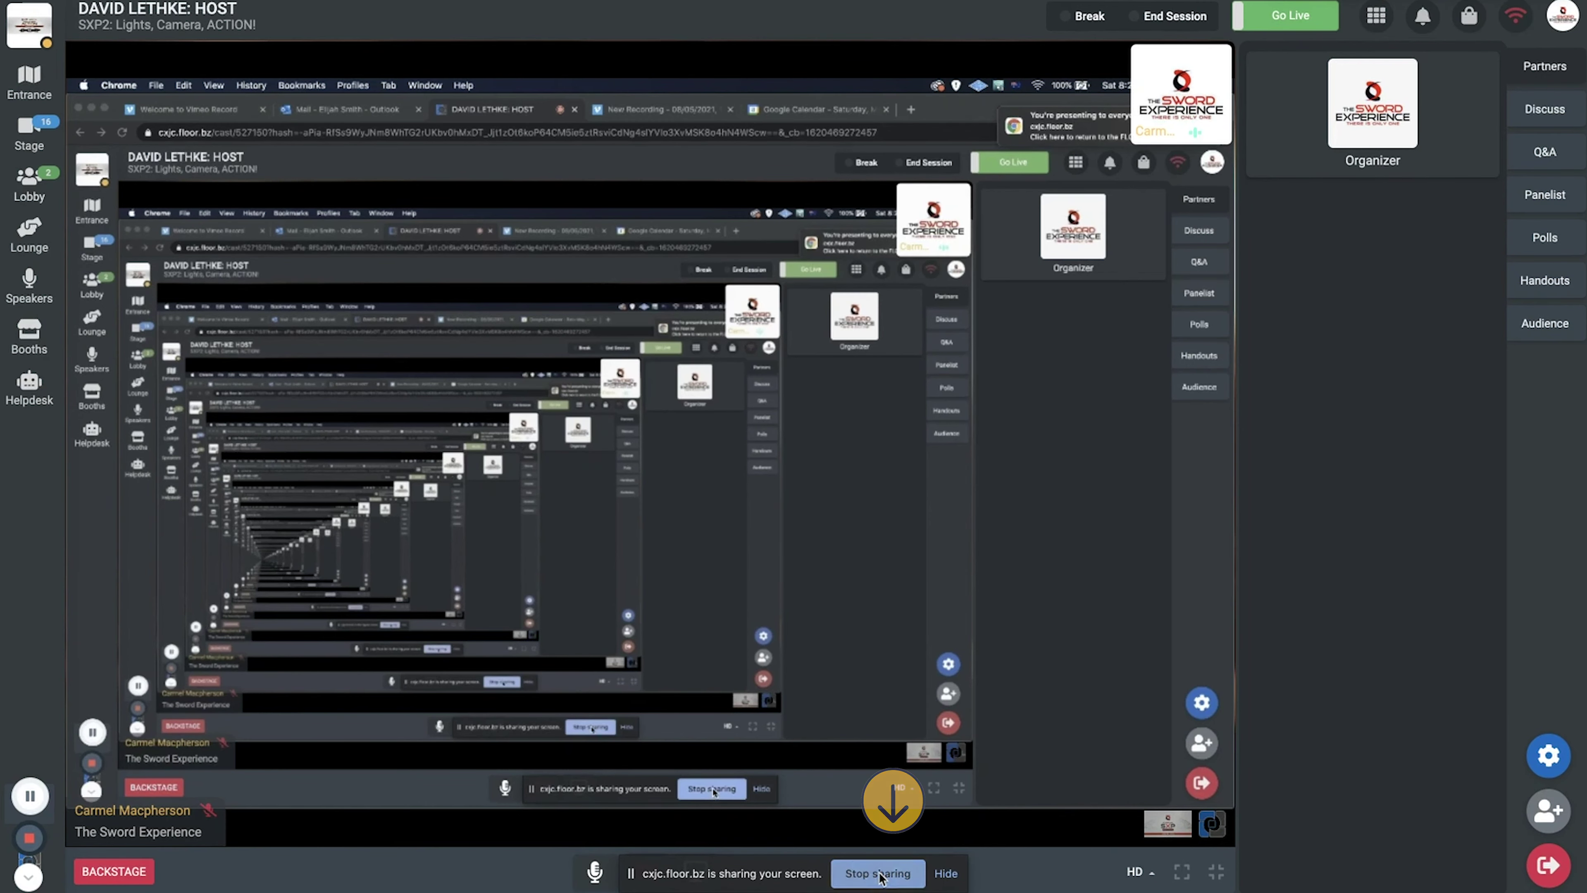
pyautogui.click(878, 873)
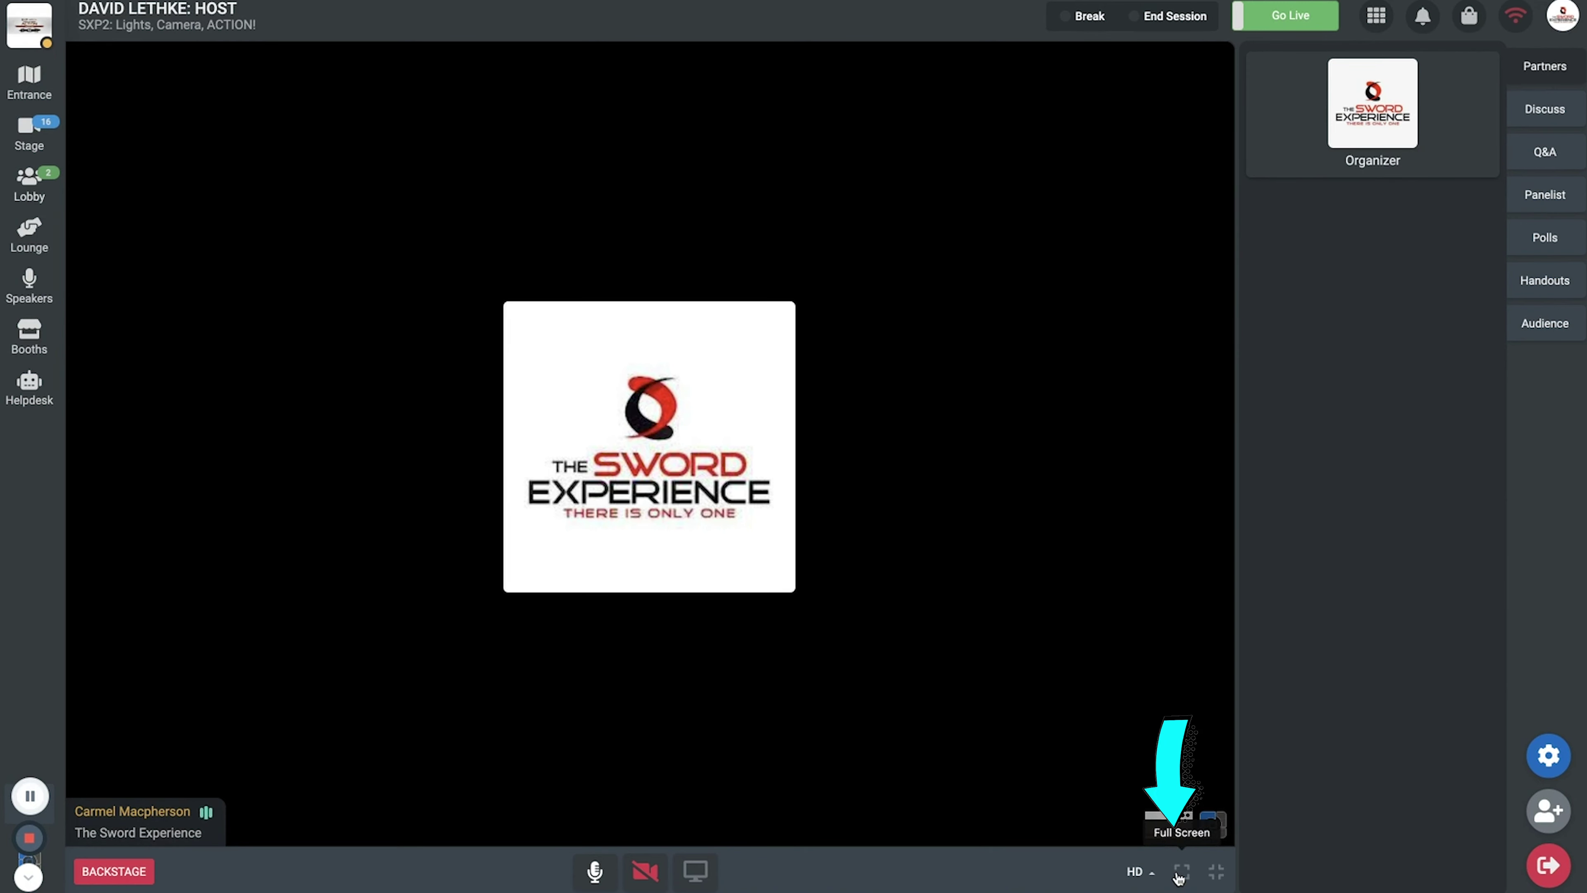
pyautogui.click(1179, 873)
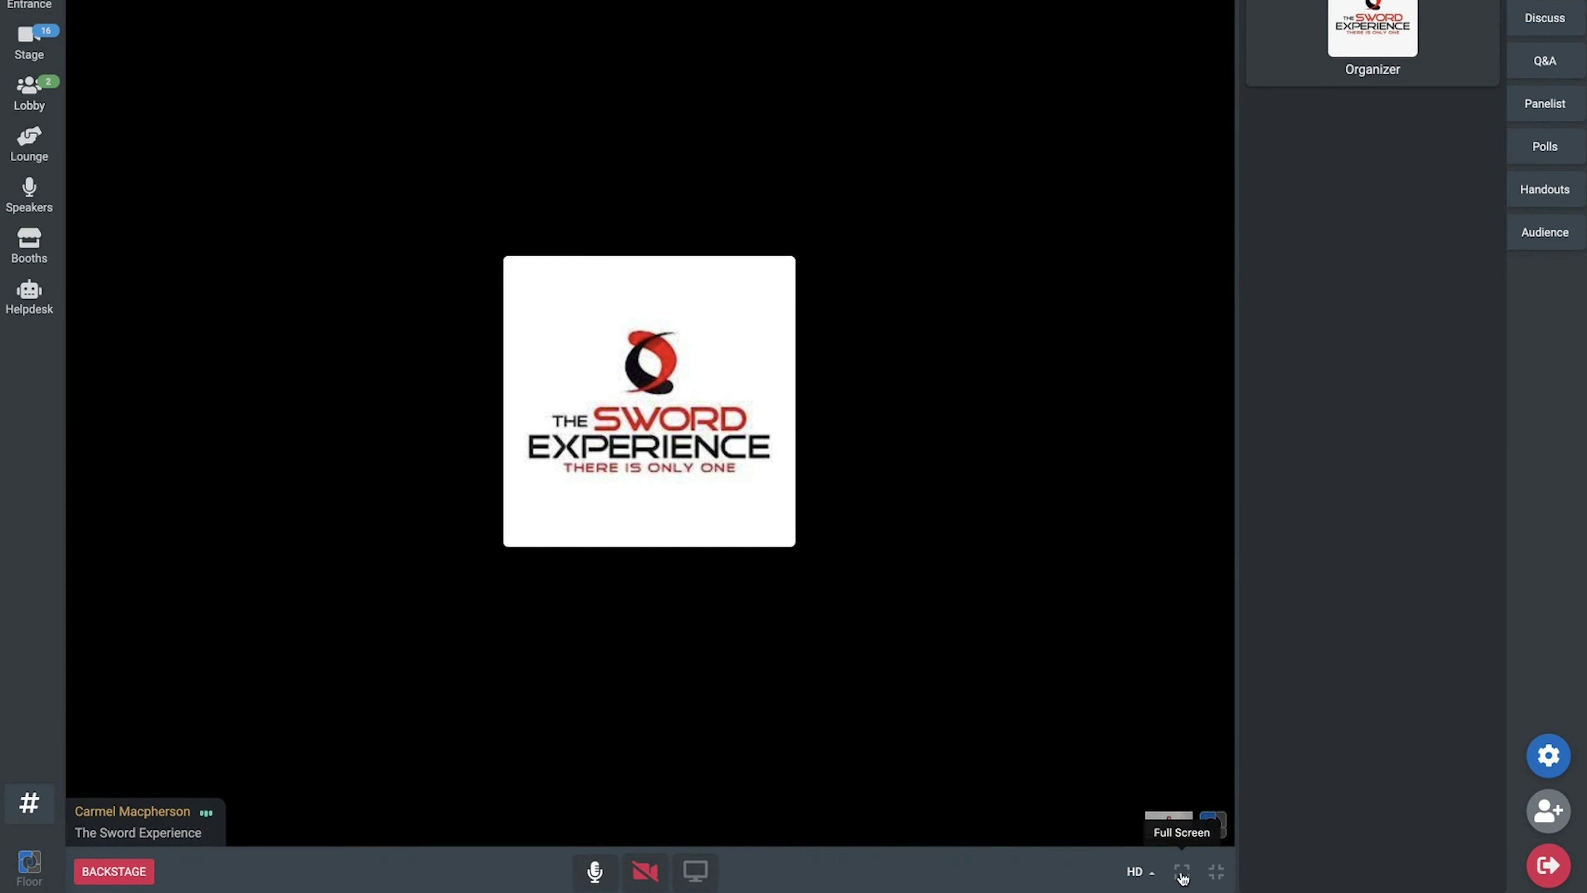
pyautogui.click(1182, 874)
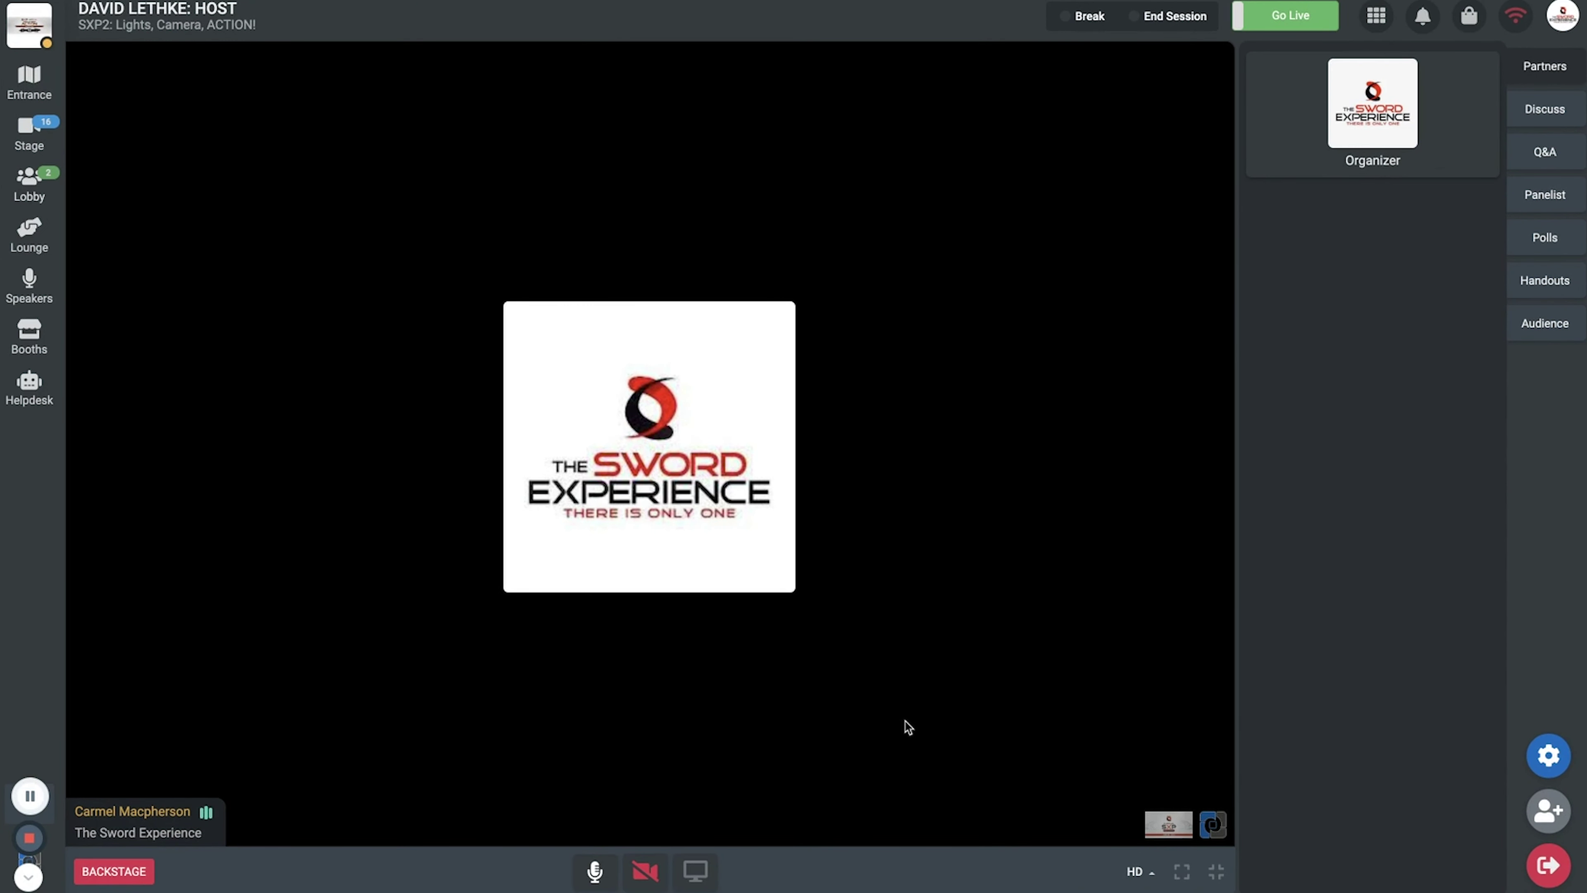
# Step: Exit the host session room and demonstrate the Go Live broadcast button
pyautogui.click(1542, 866)
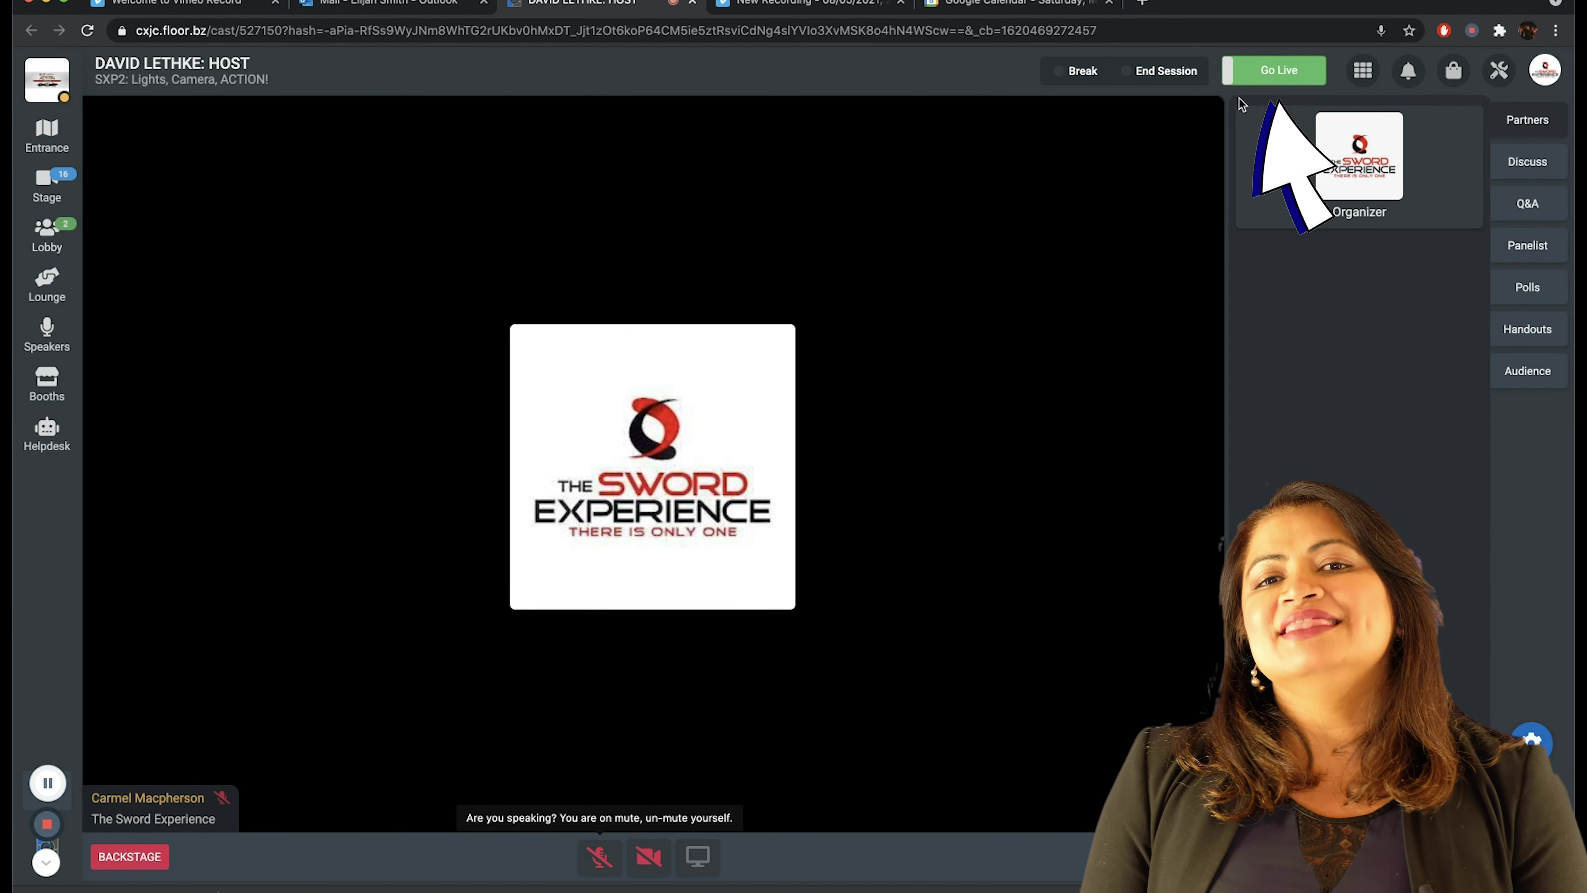
pyautogui.click(1264, 76)
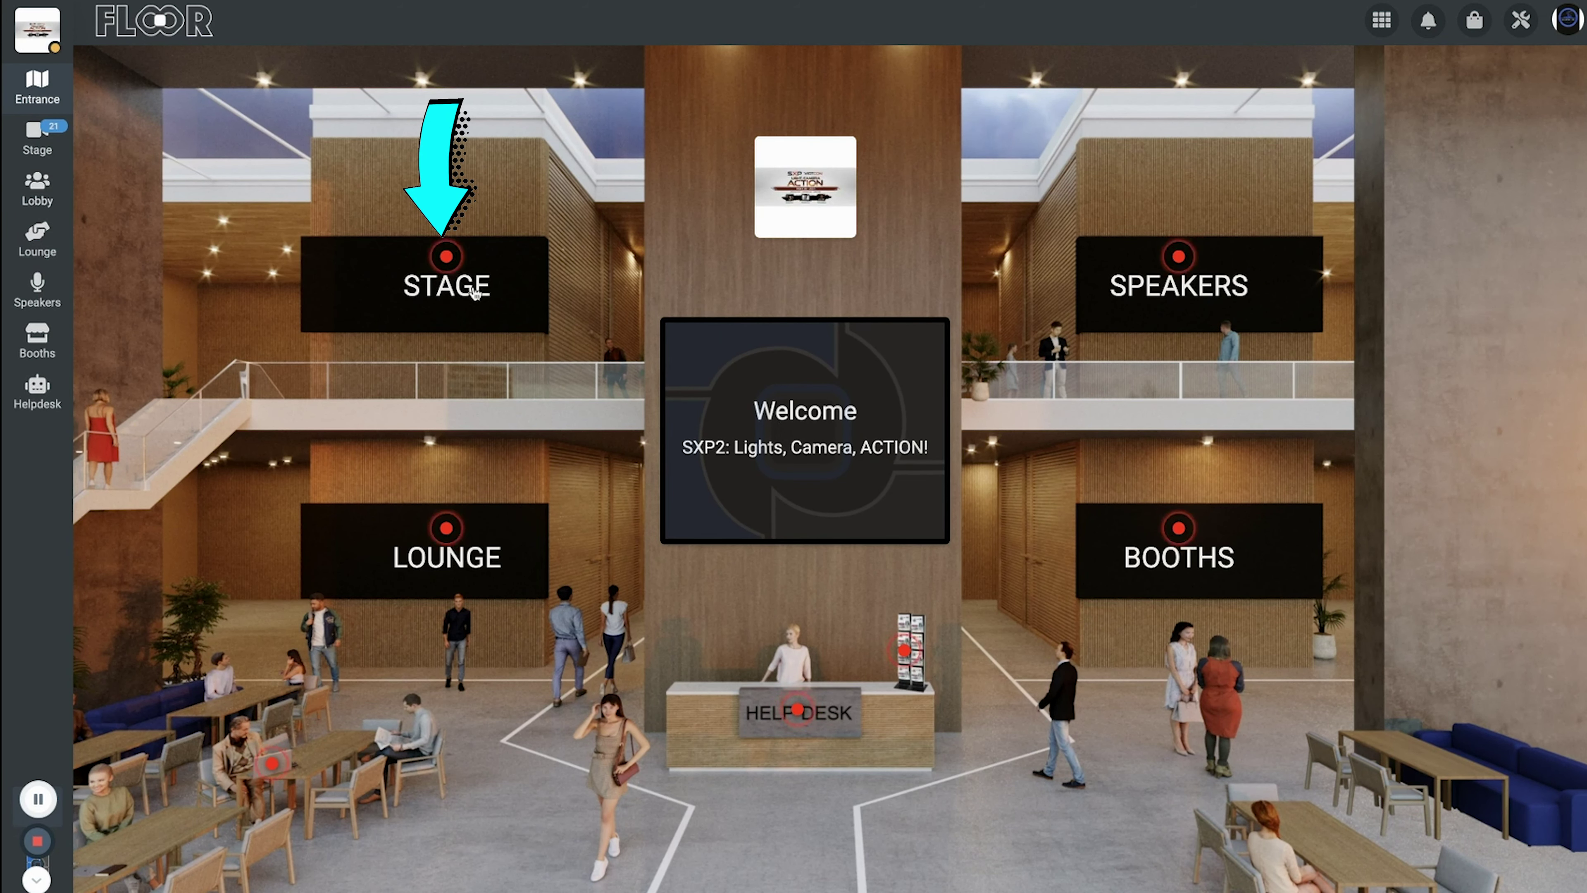
# Step: Join the DAVID LETHKE: HOST session from the Stage schedule
pyautogui.click(475, 292)
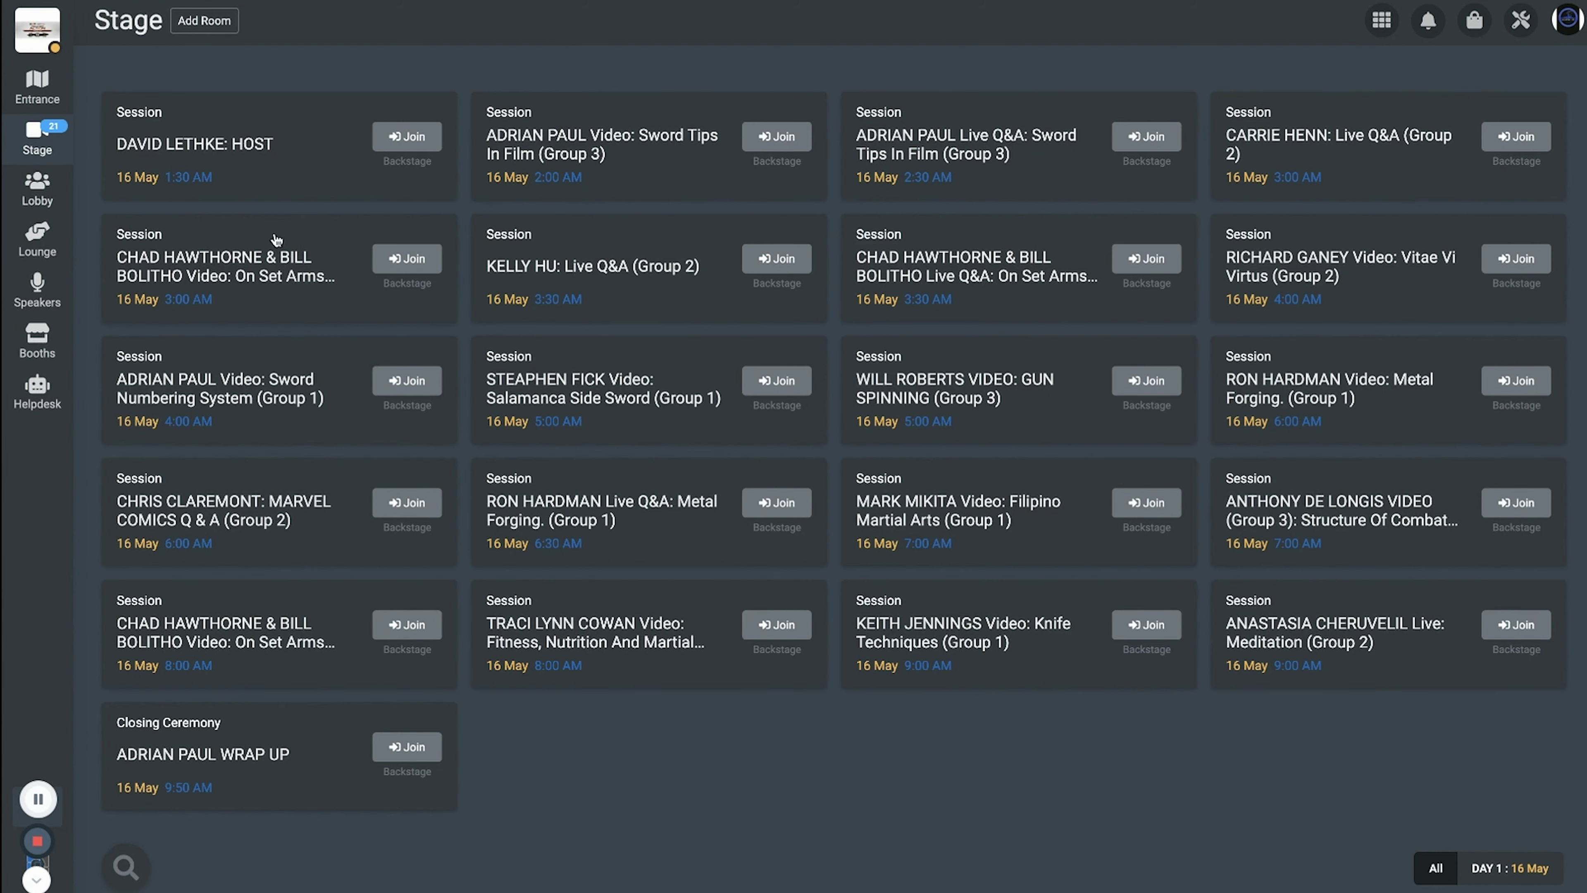
pyautogui.click(402, 148)
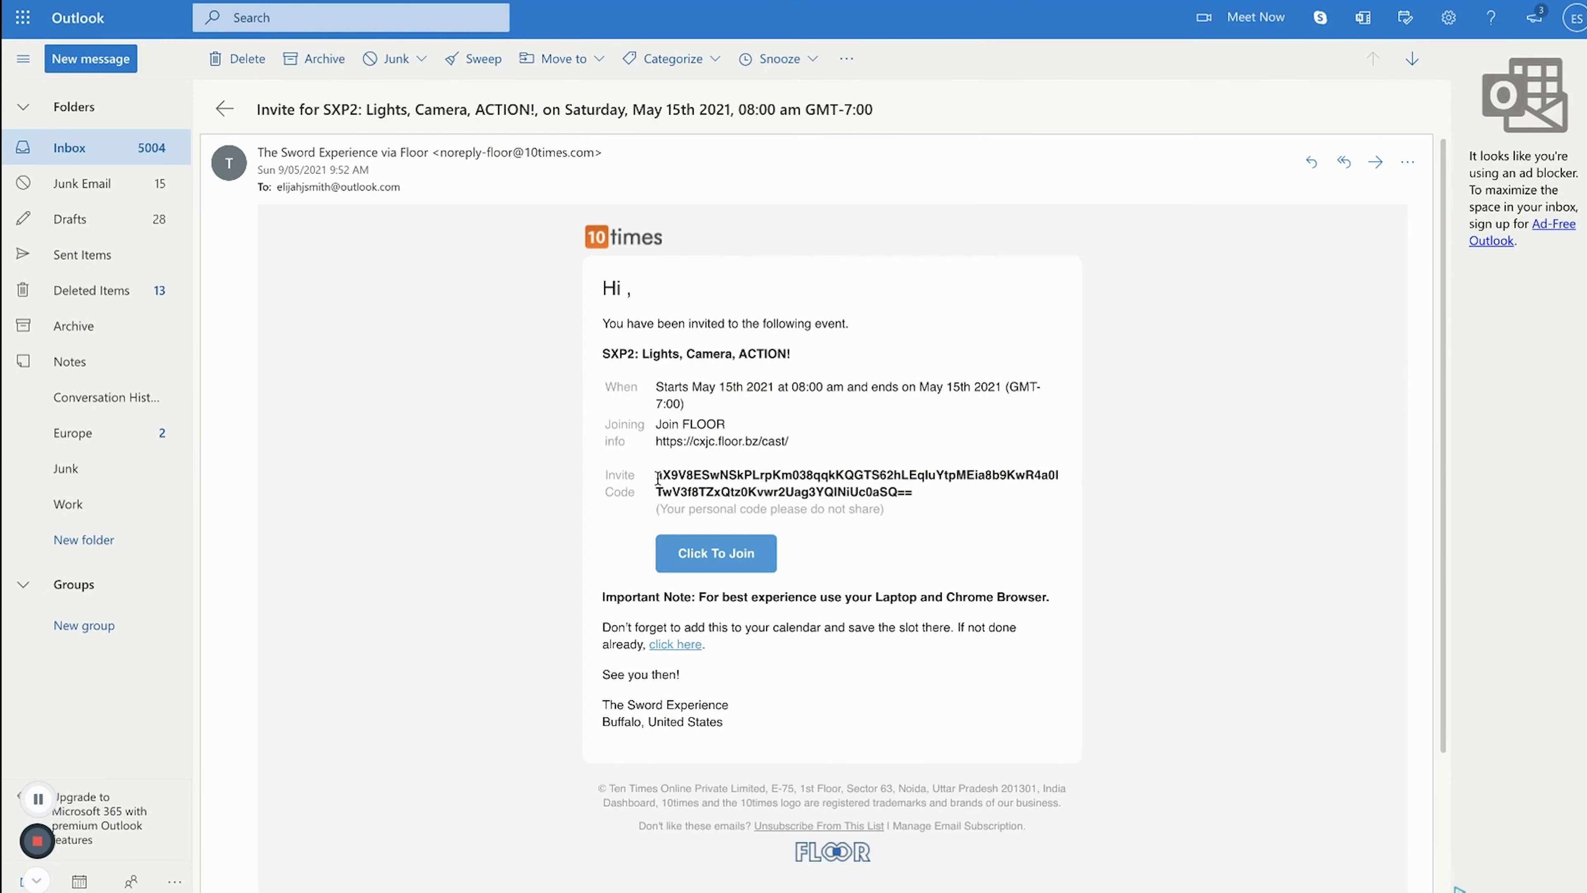
# Step: Select the personal access code in the FLOOR invitation email
pyautogui.moveTo(656, 476); pyautogui.dragTo(923, 497)
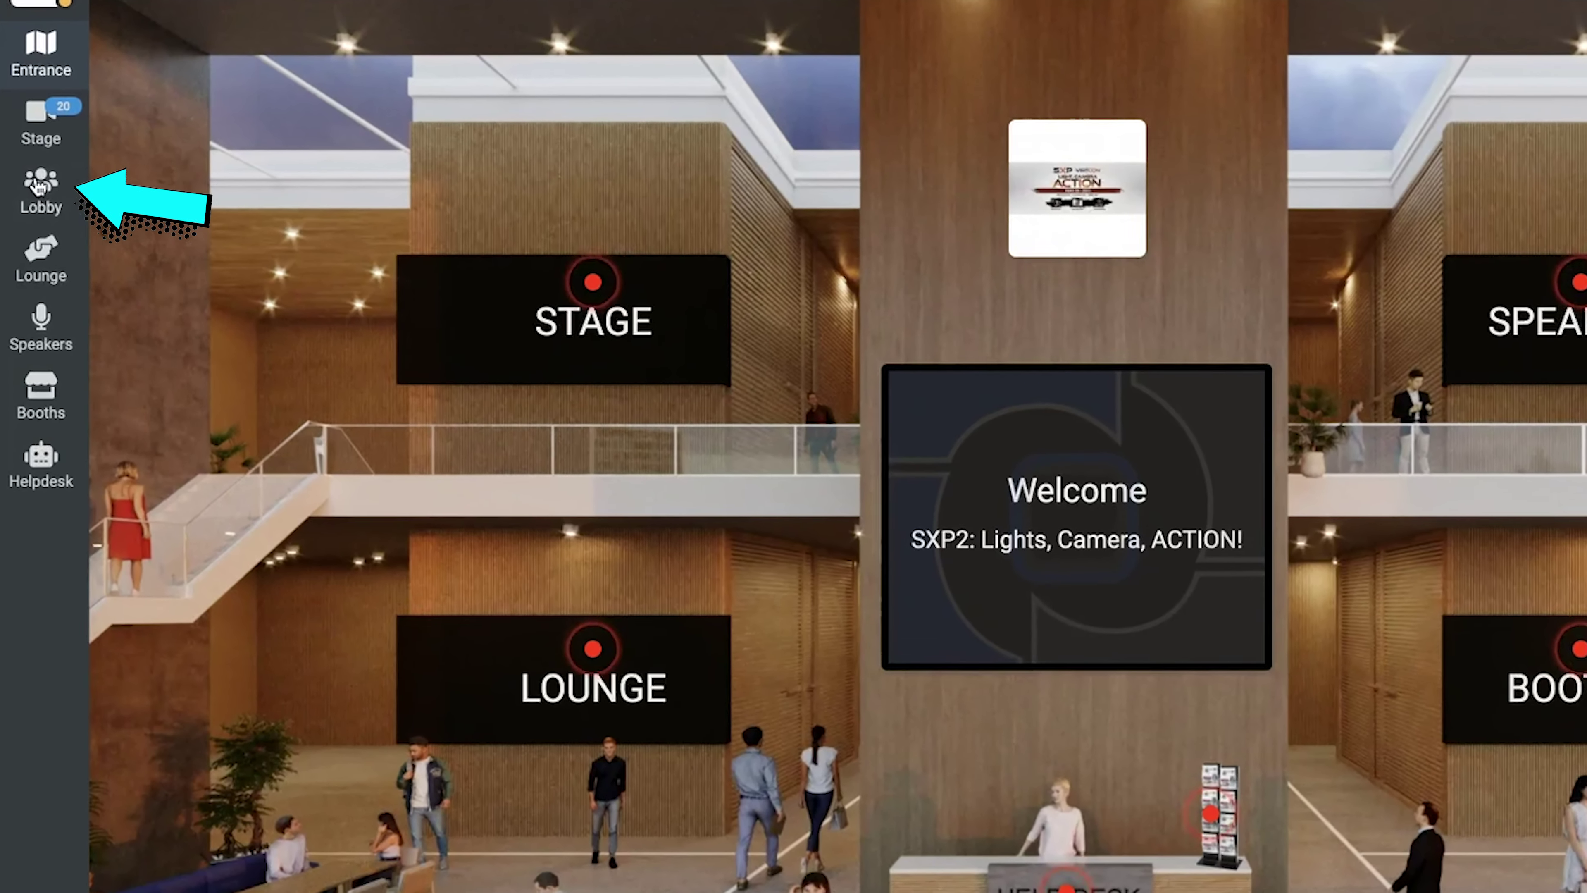
# Step: Search the Lobby attendee list for the event admin by name and open their profile card
pyautogui.click(39, 187)
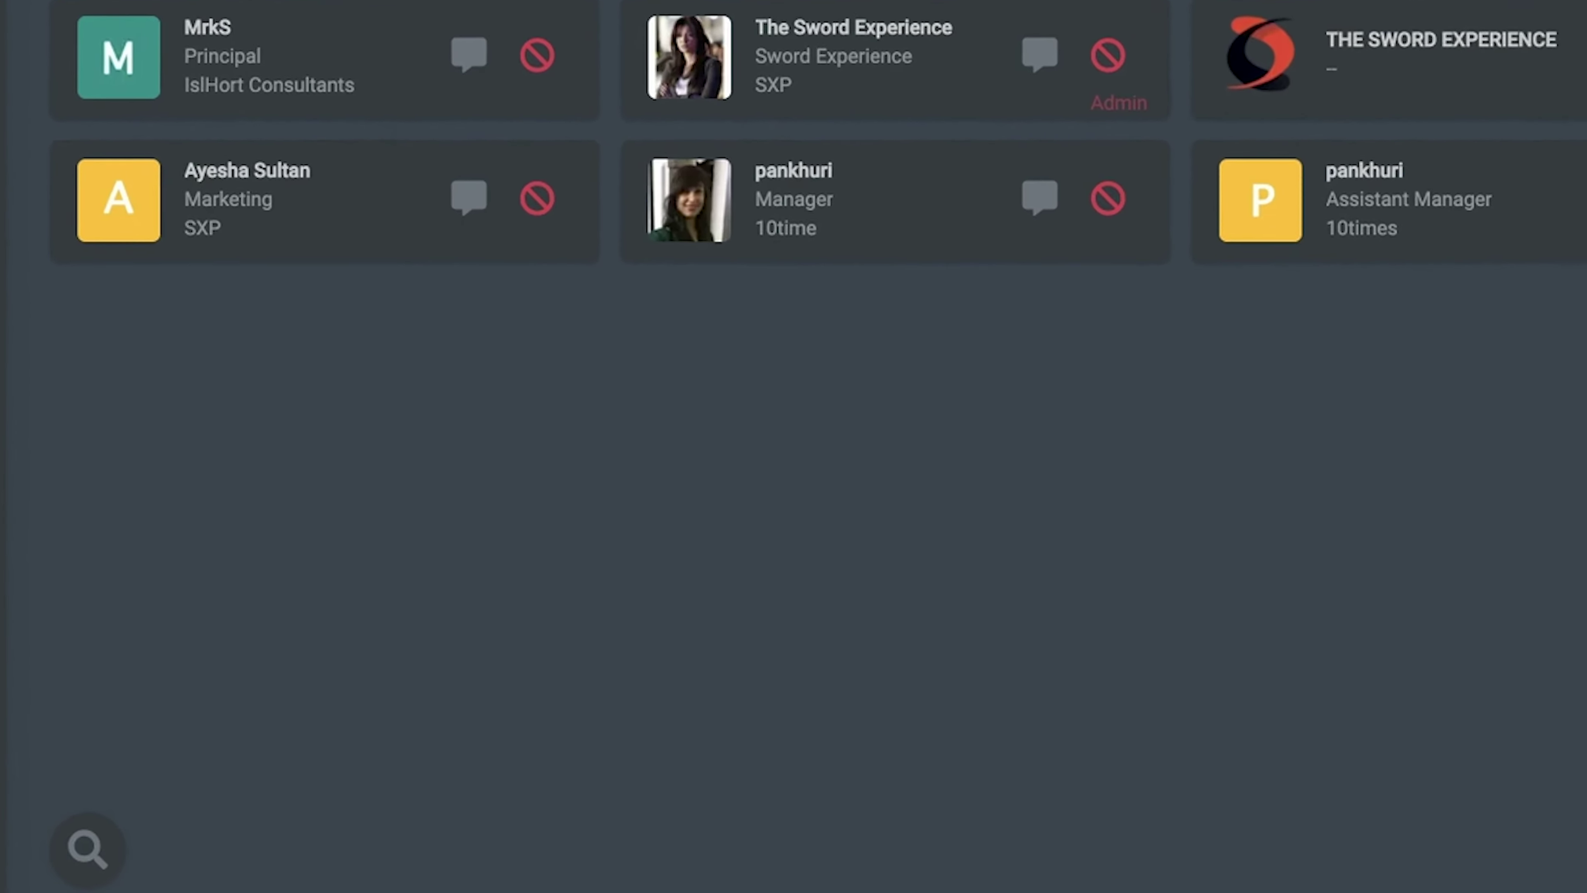
pyautogui.click(88, 849)
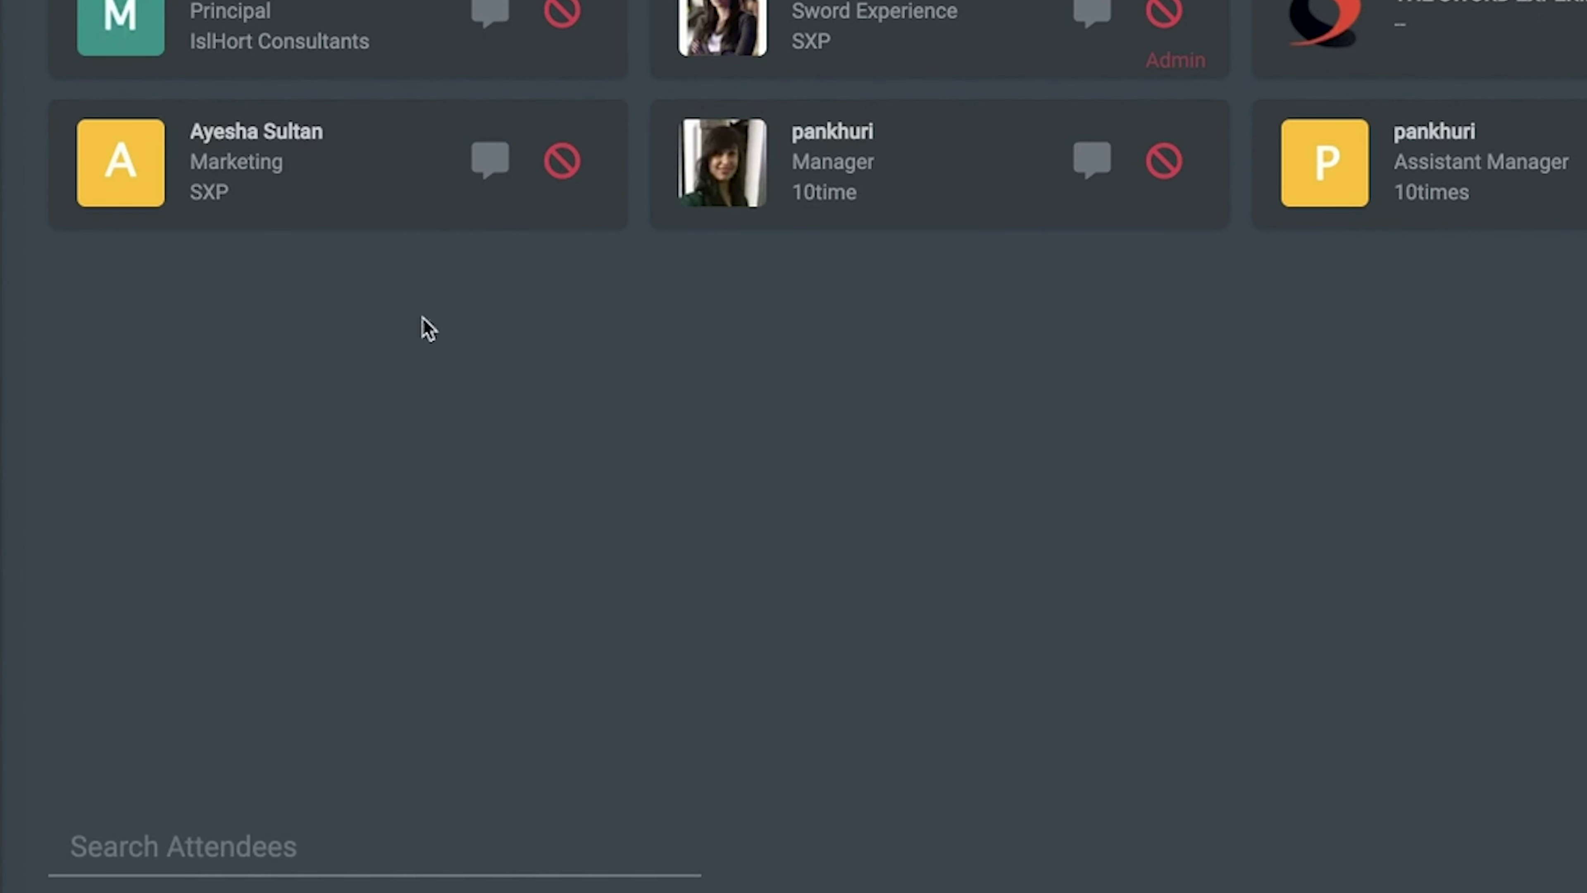
pyautogui.write('Carmel')
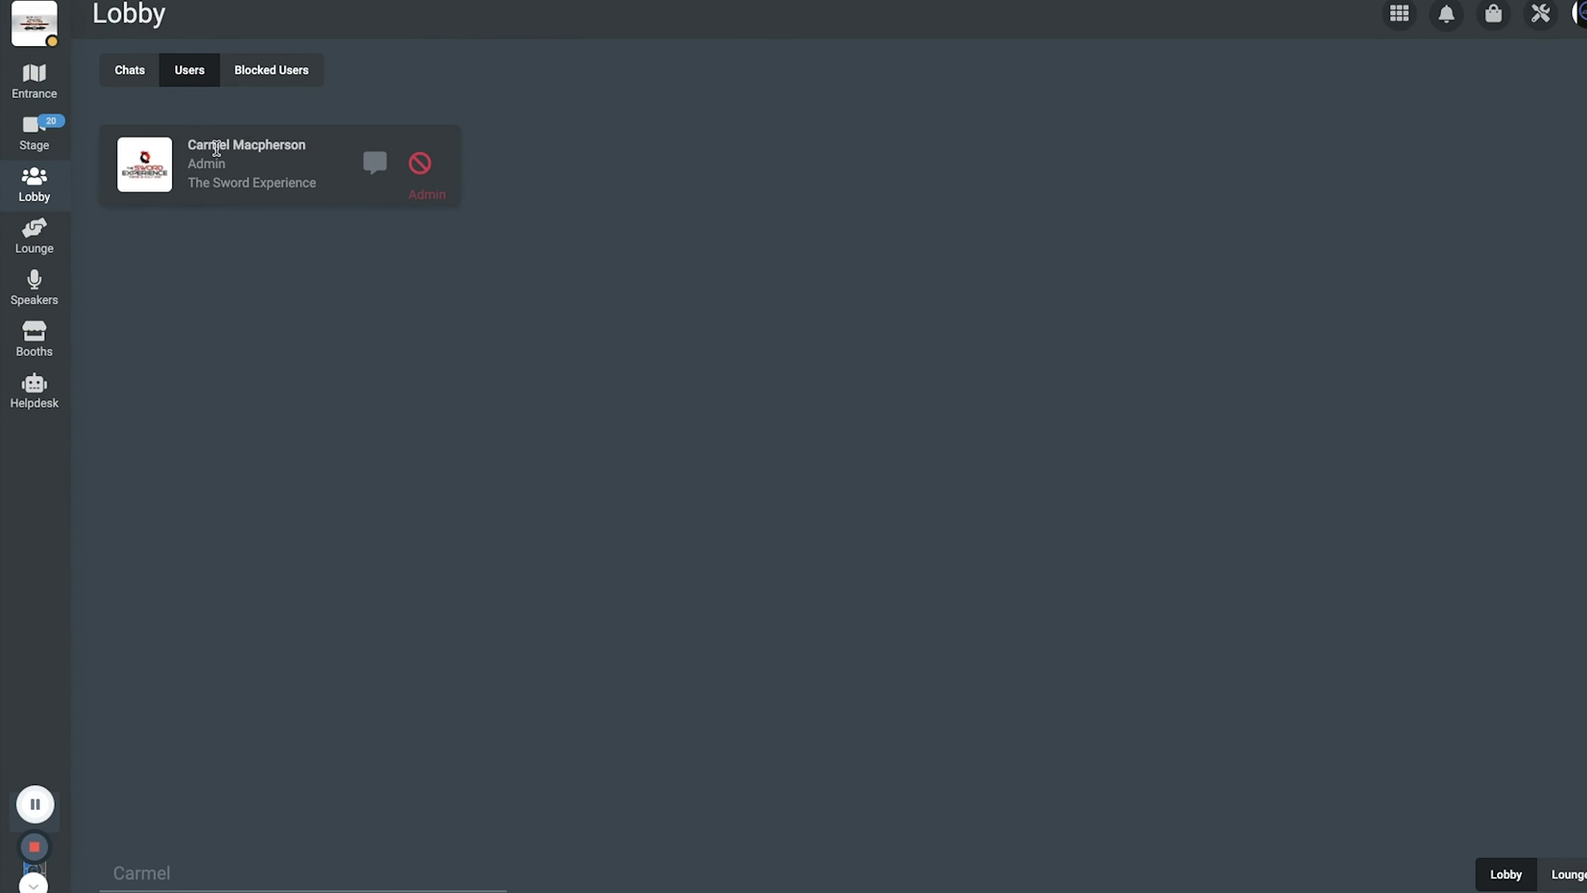
pyautogui.click(140, 172)
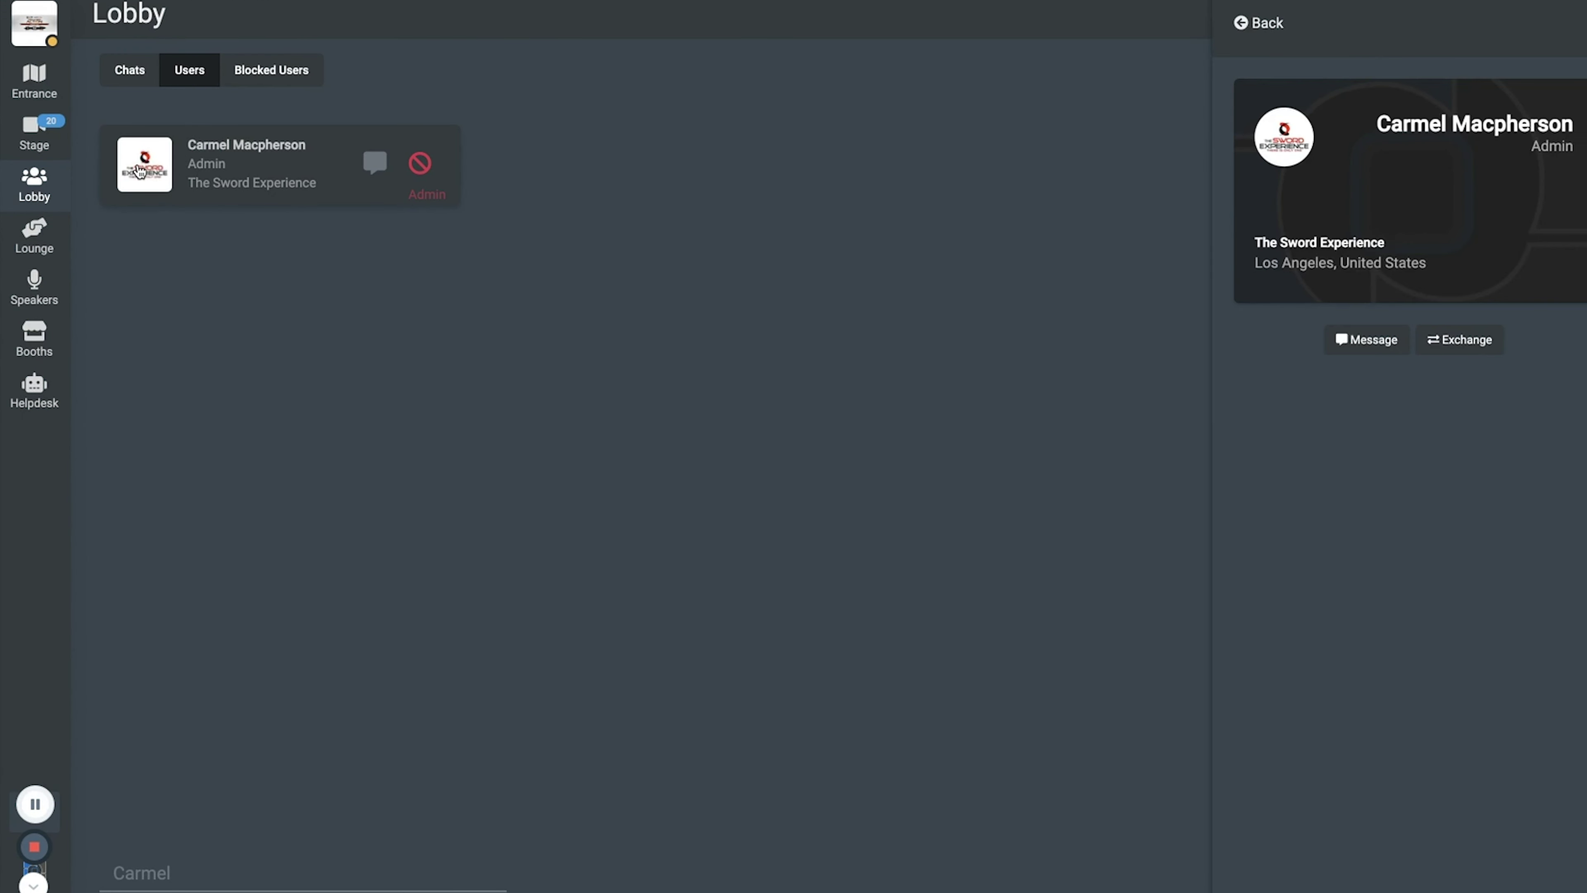
# Step: Start a private chat with the admin, exchange digital business cards, and view the card
pyautogui.click(1375, 343)
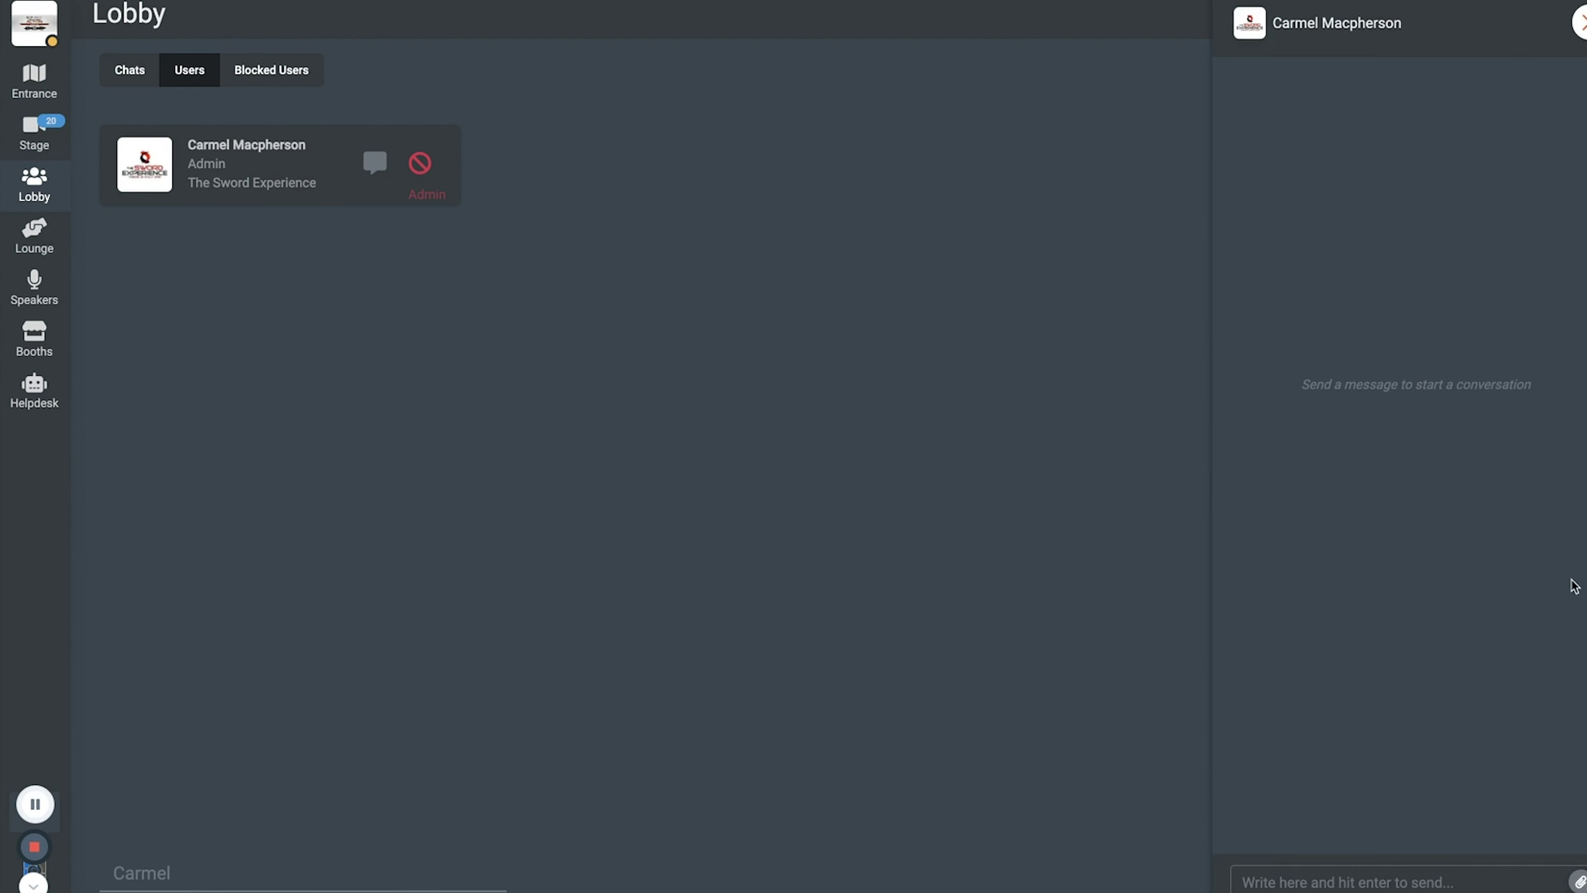
pyautogui.click(155, 182)
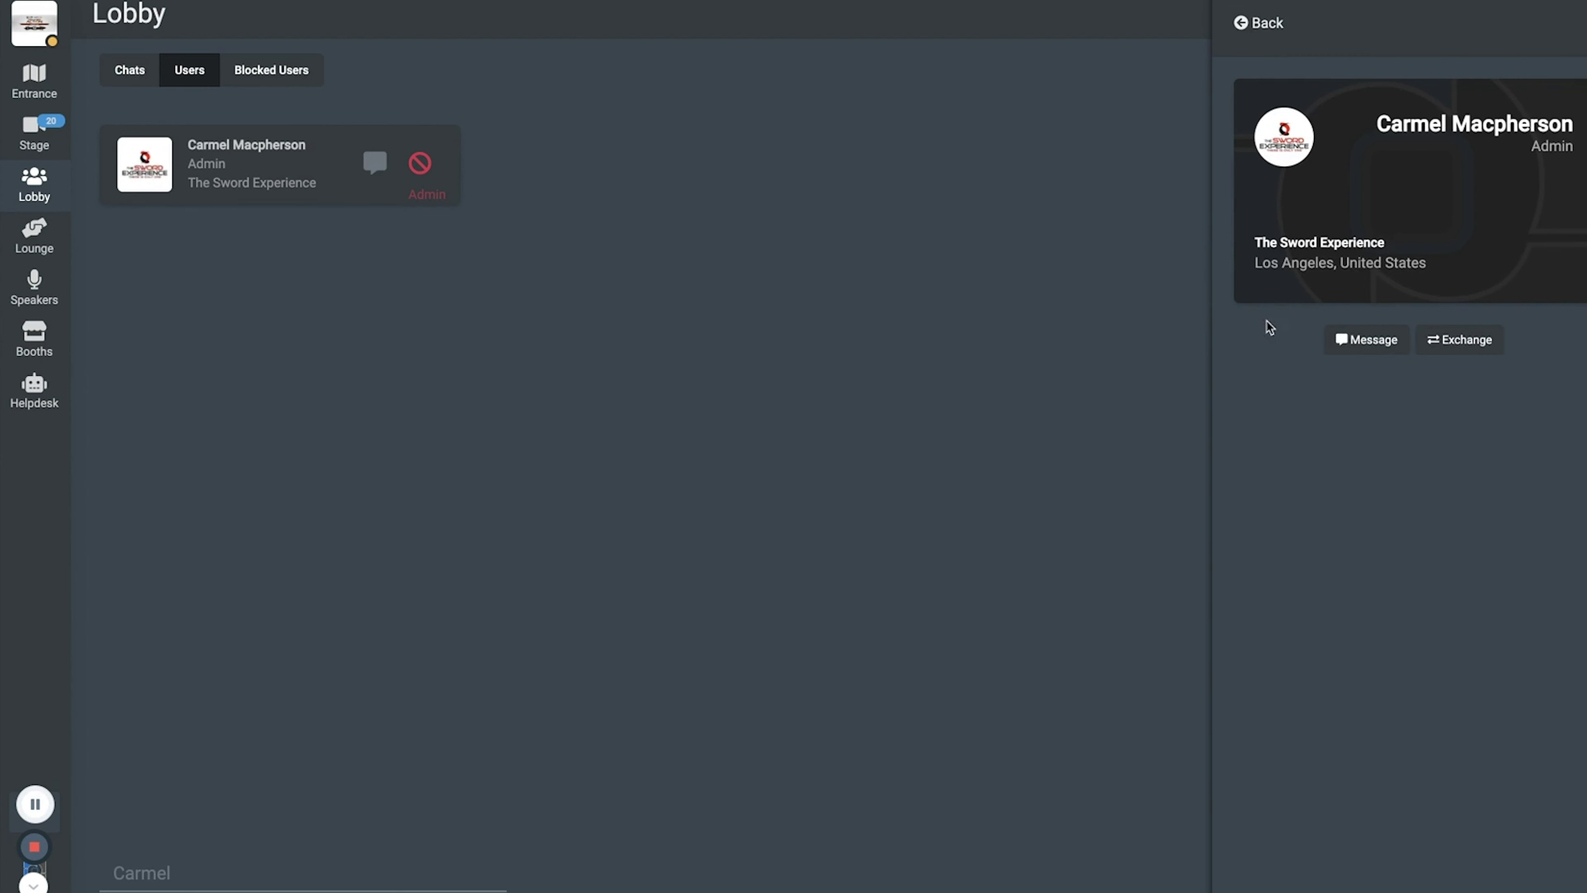
pyautogui.click(1494, 341)
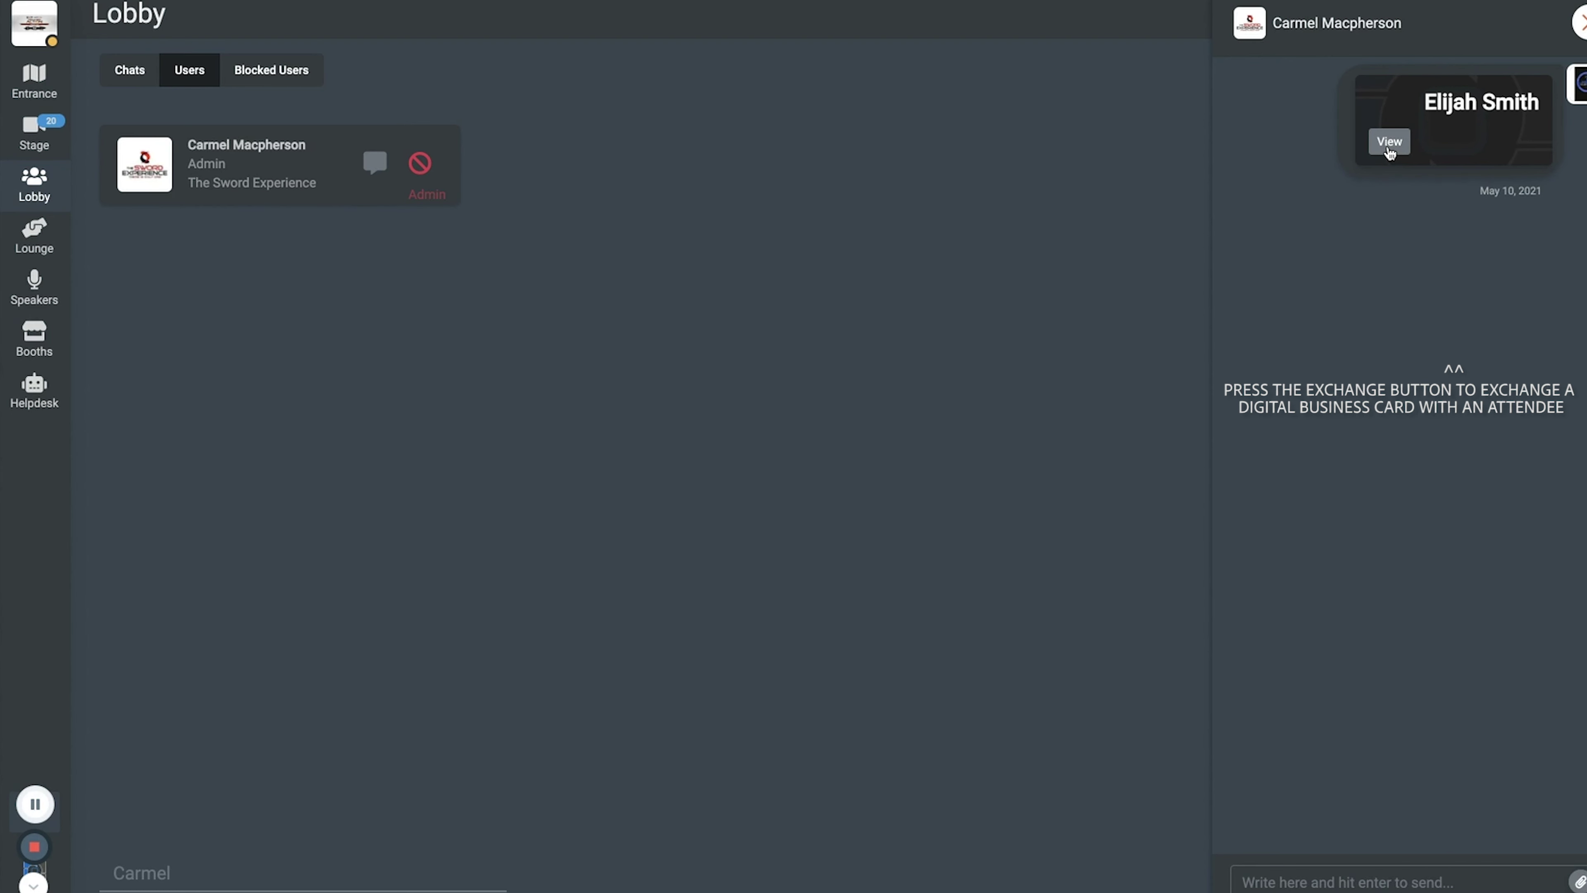
pyautogui.click(1389, 142)
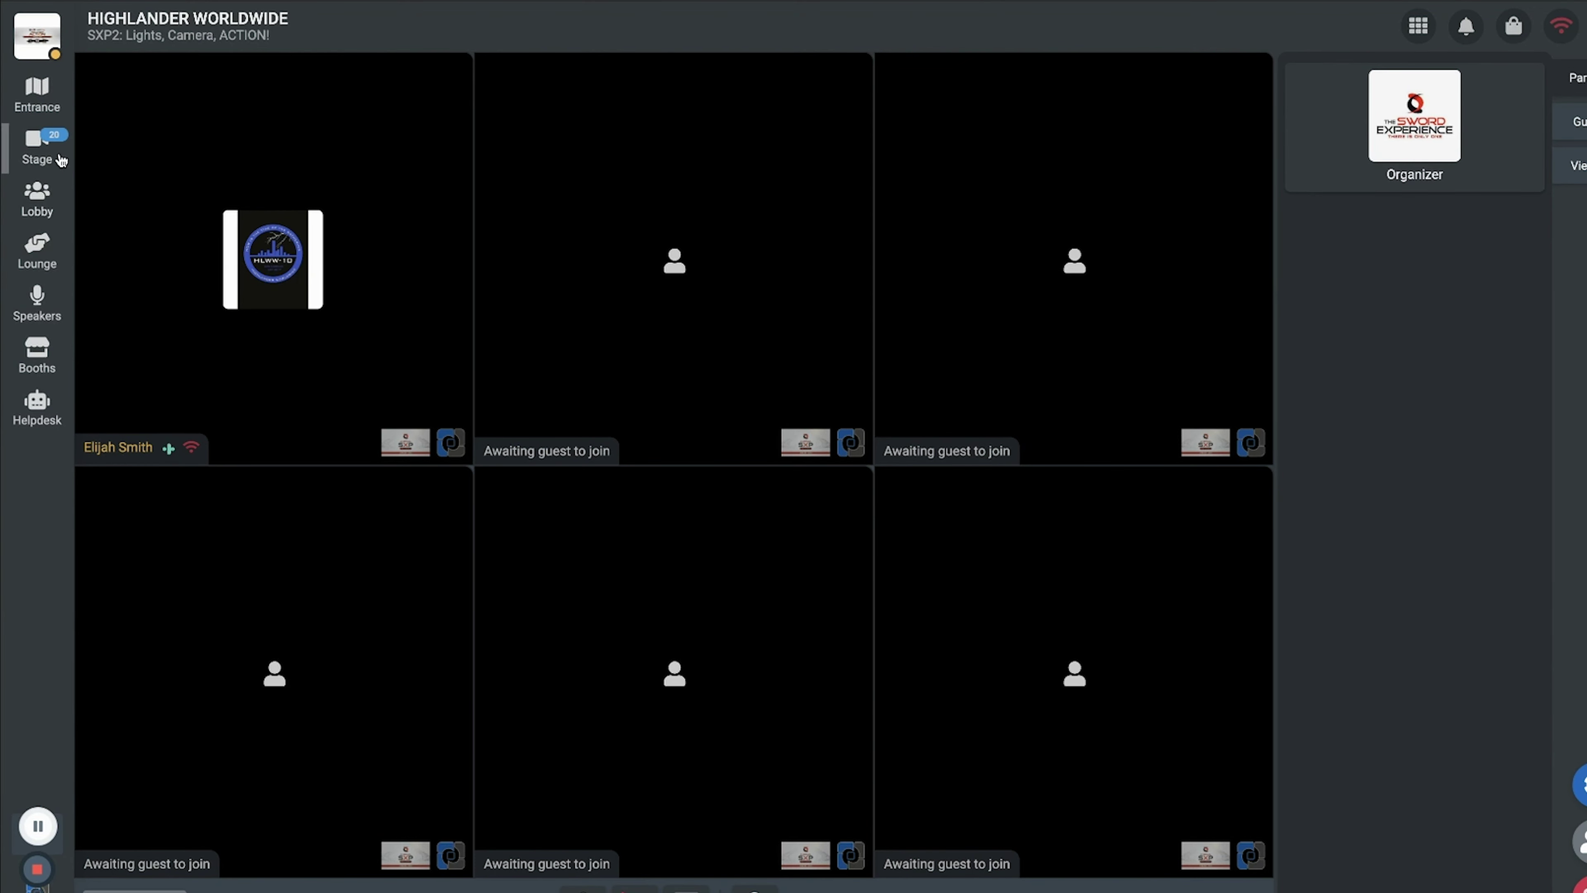
# Step: Visit the Stage and Speakers areas, then open the exhibitor Booths page from the lobby
pyautogui.click(44, 151)
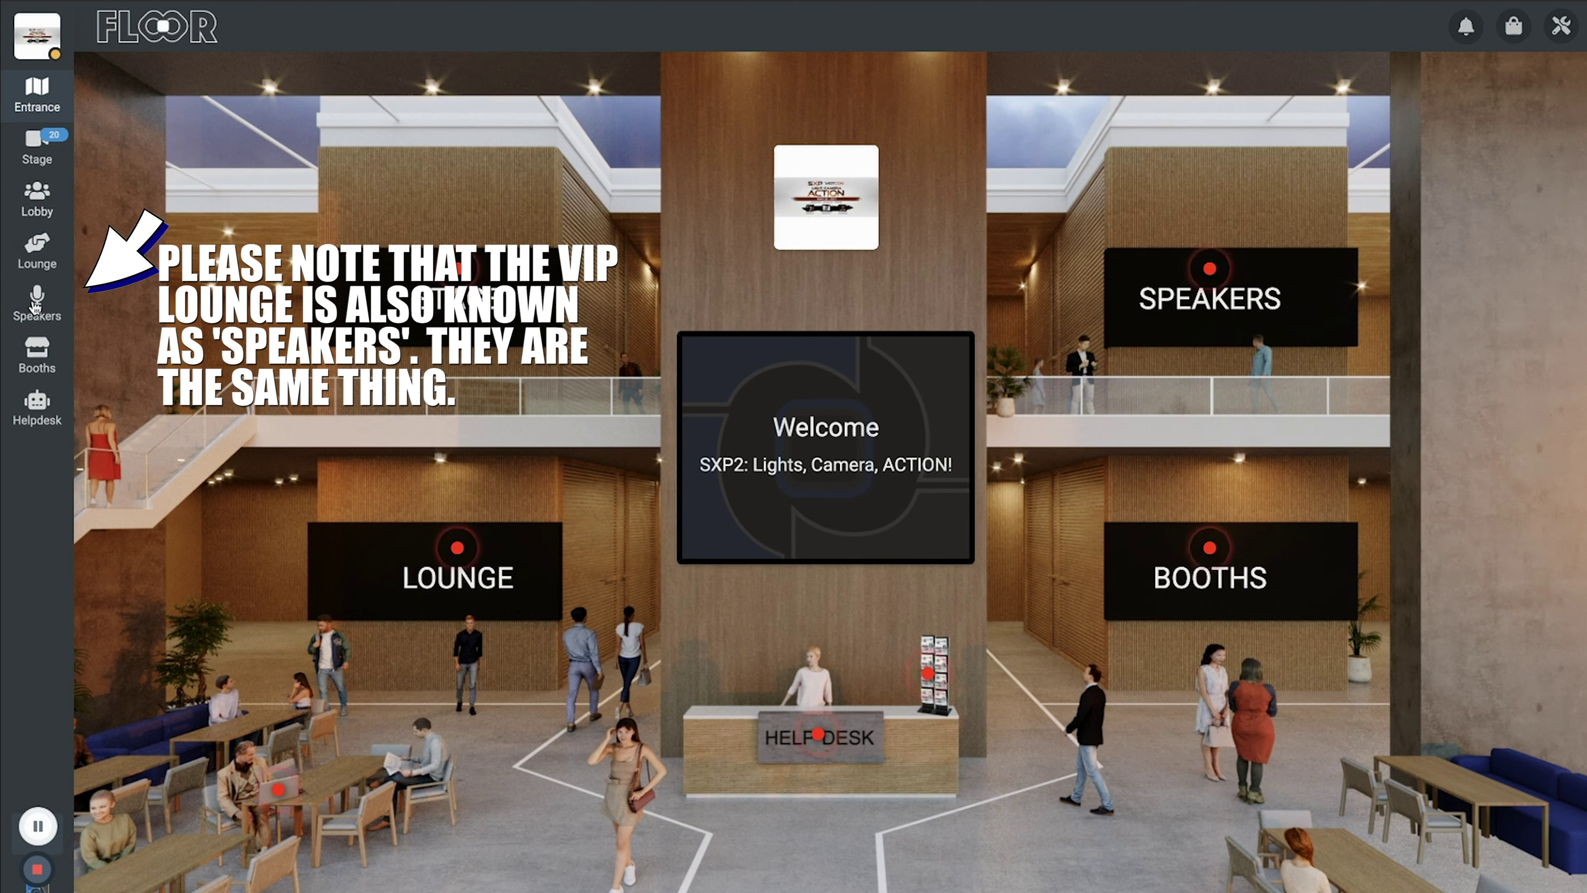
pyautogui.click(35, 306)
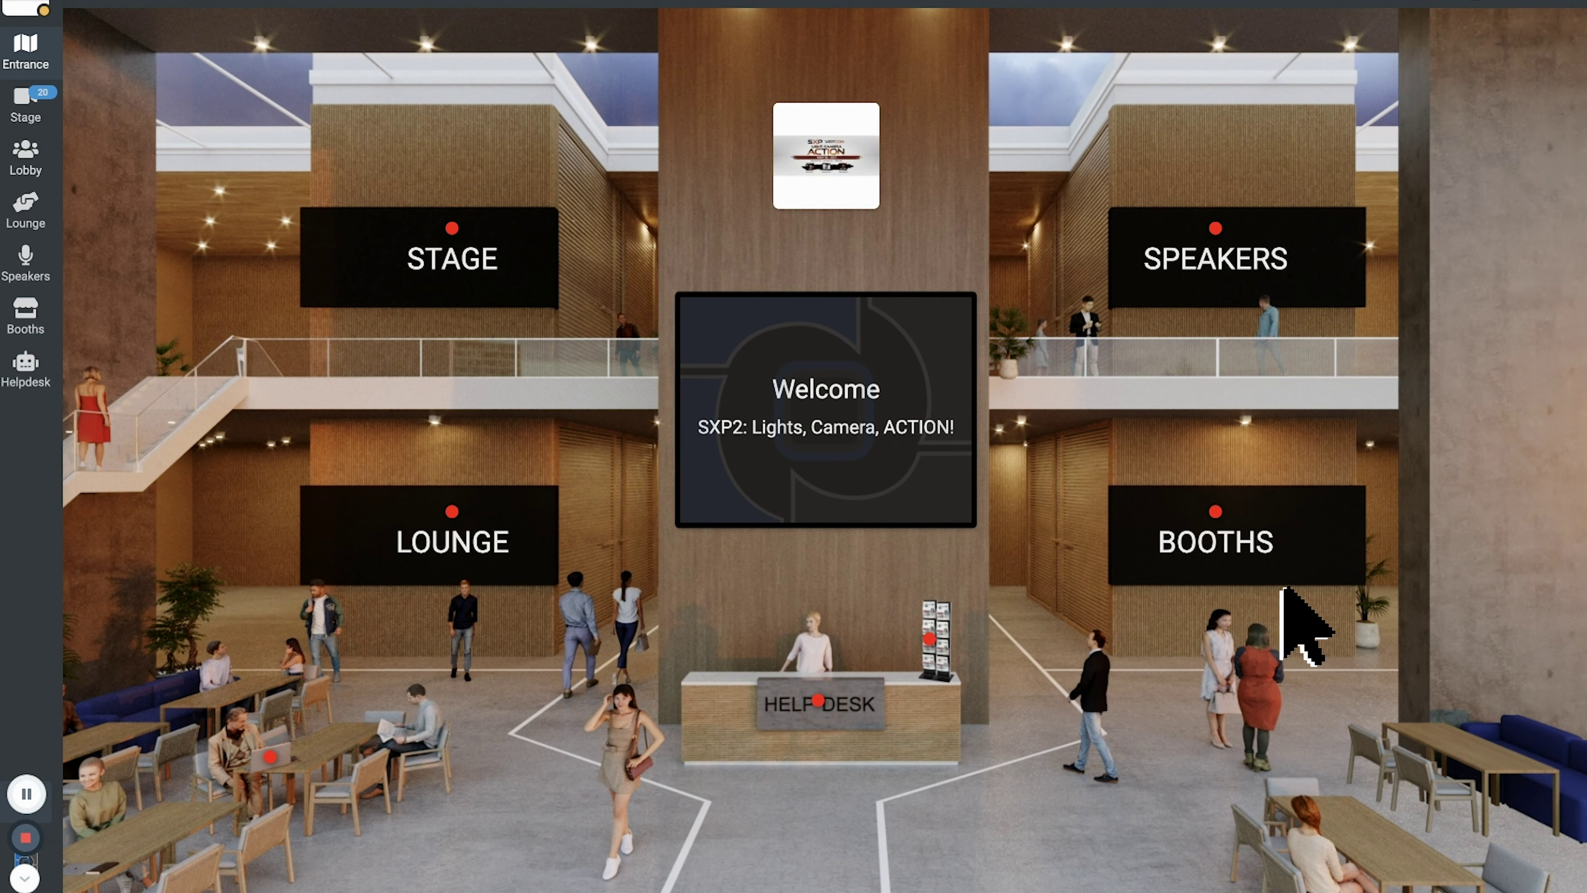
pyautogui.click(1157, 493)
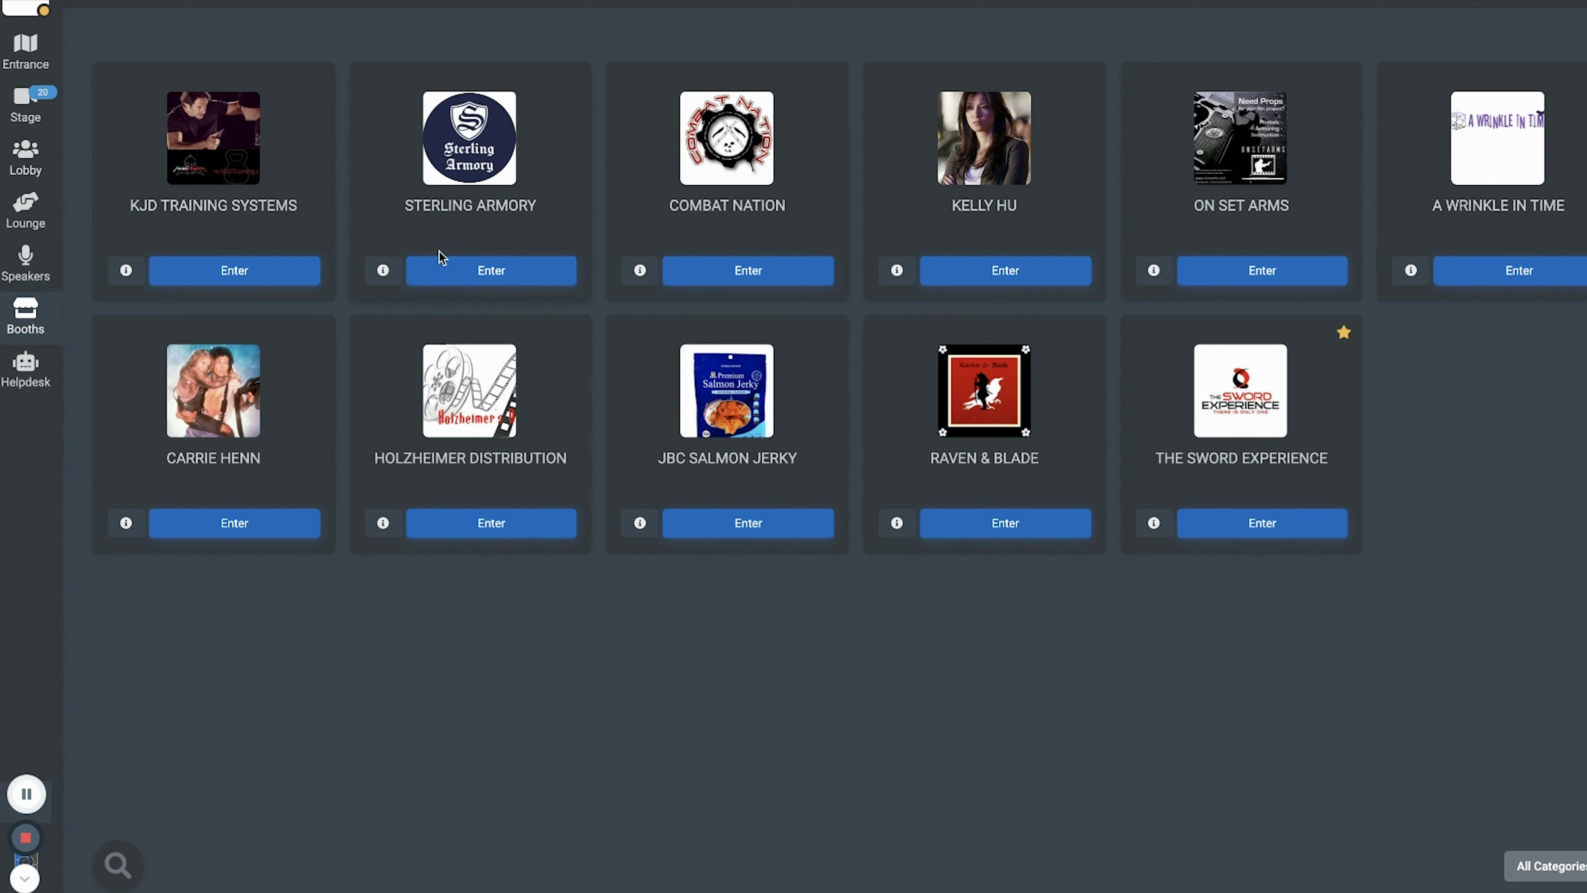
# Step: Enter the Sterling Armory booth, watch its video, and join its wait room
pyautogui.click(492, 268)
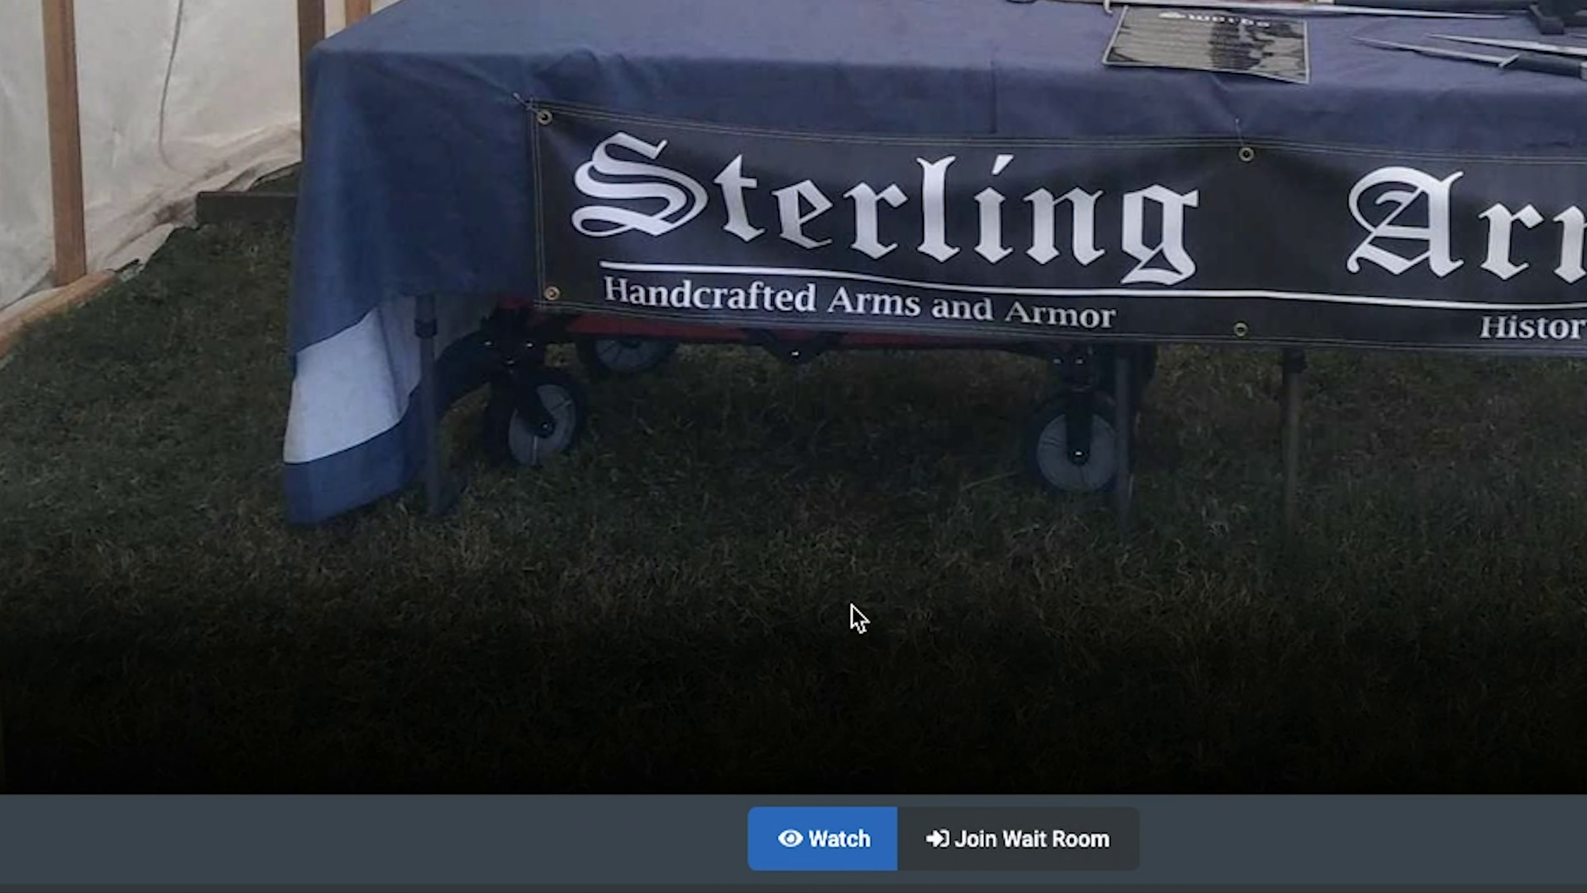
pyautogui.click(825, 839)
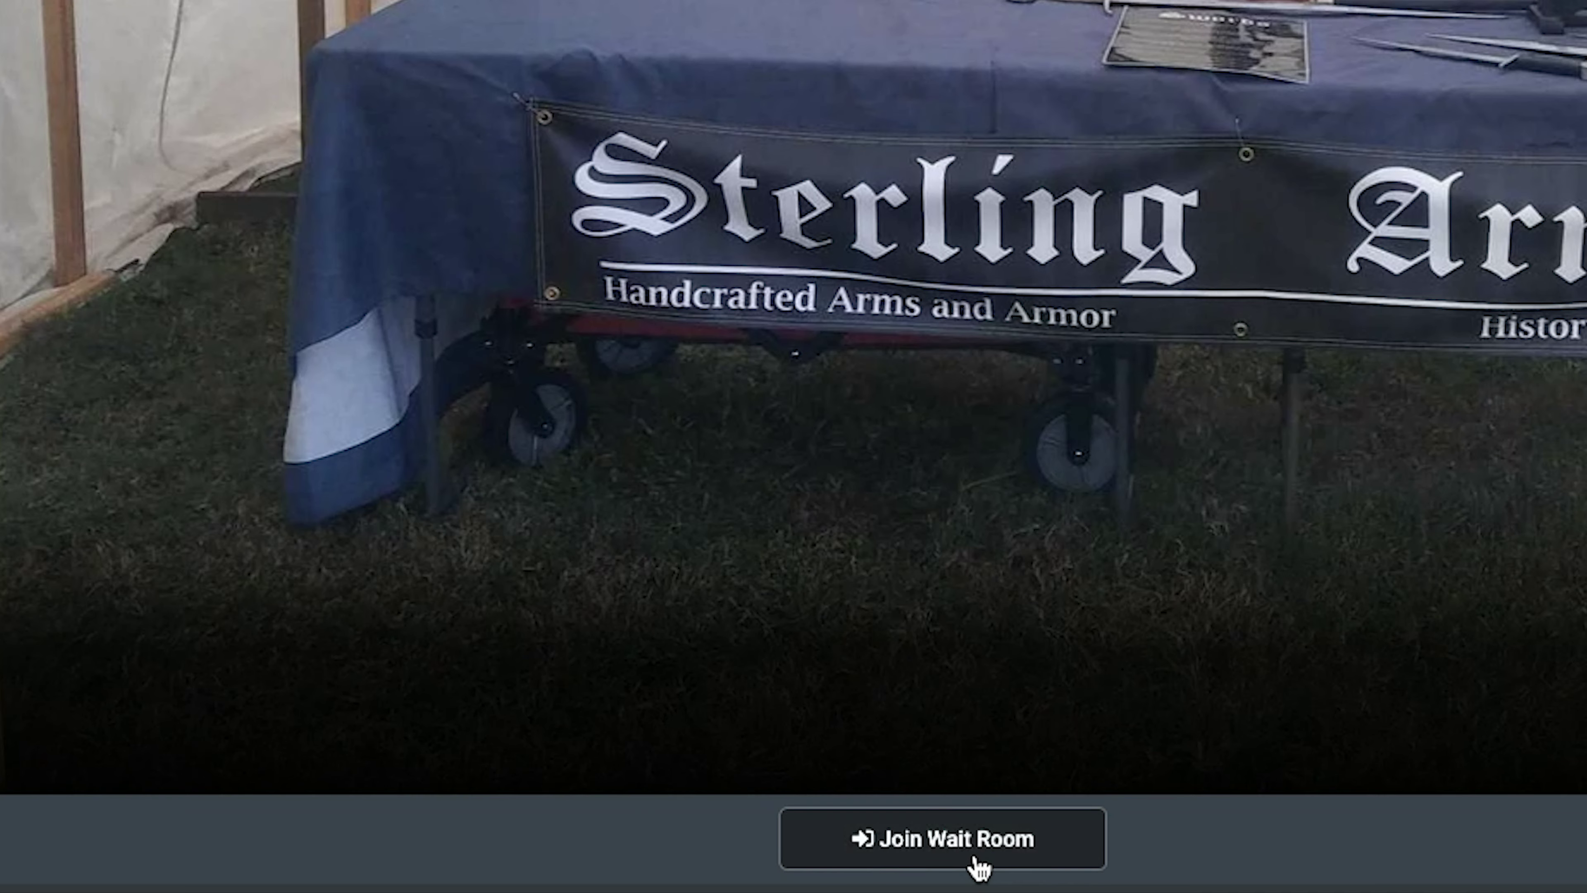
pyautogui.click(975, 863)
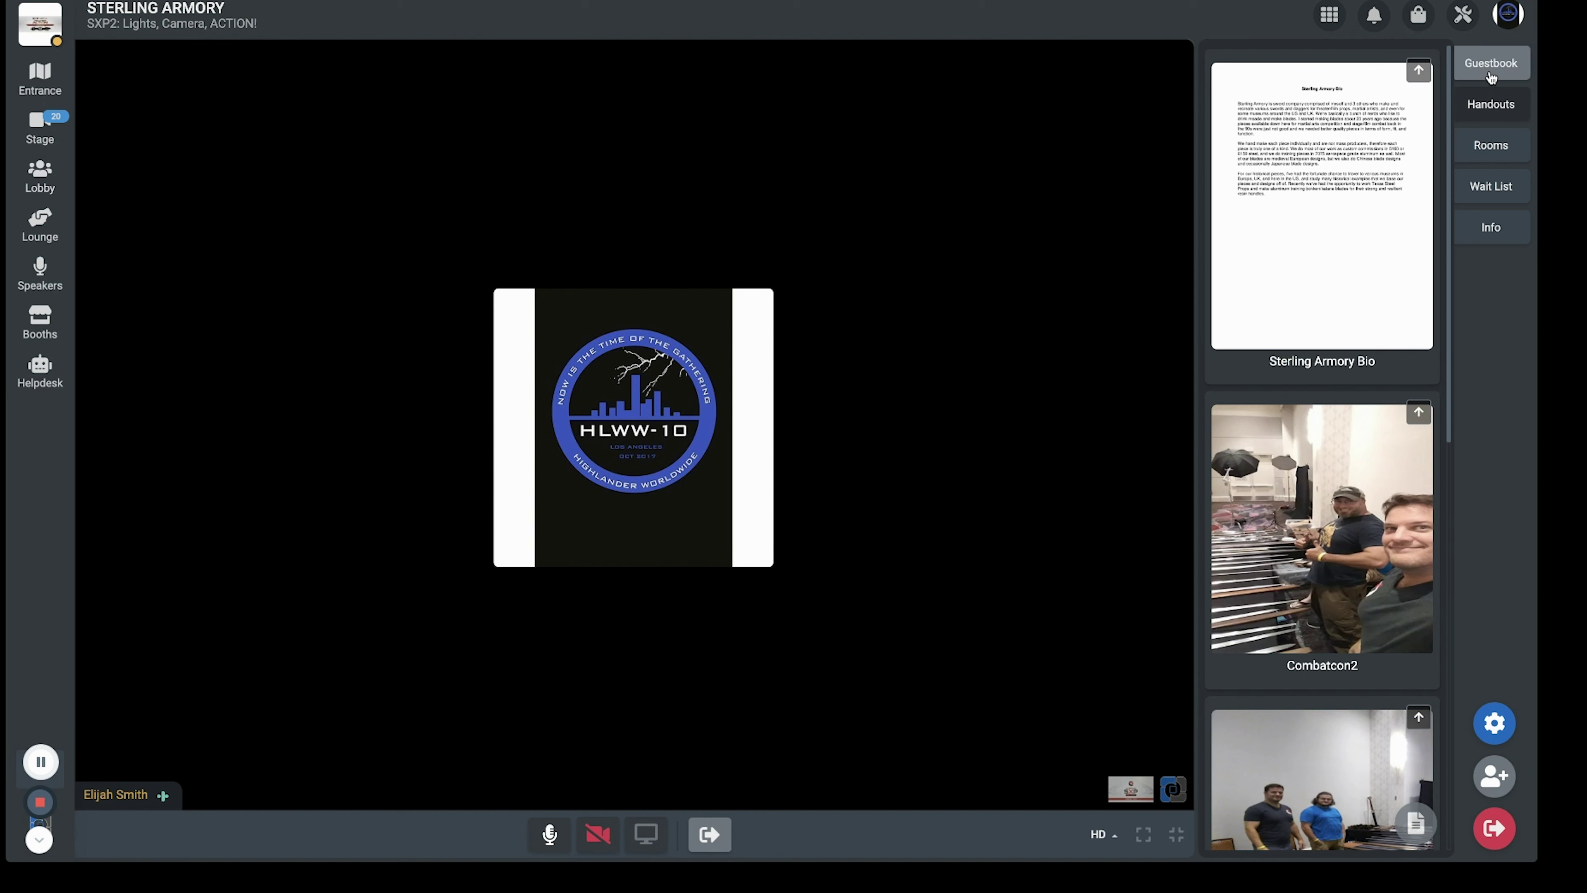
# Step: Open the booth's guestbook, then list its handouts and scroll through them
pyautogui.click(1492, 68)
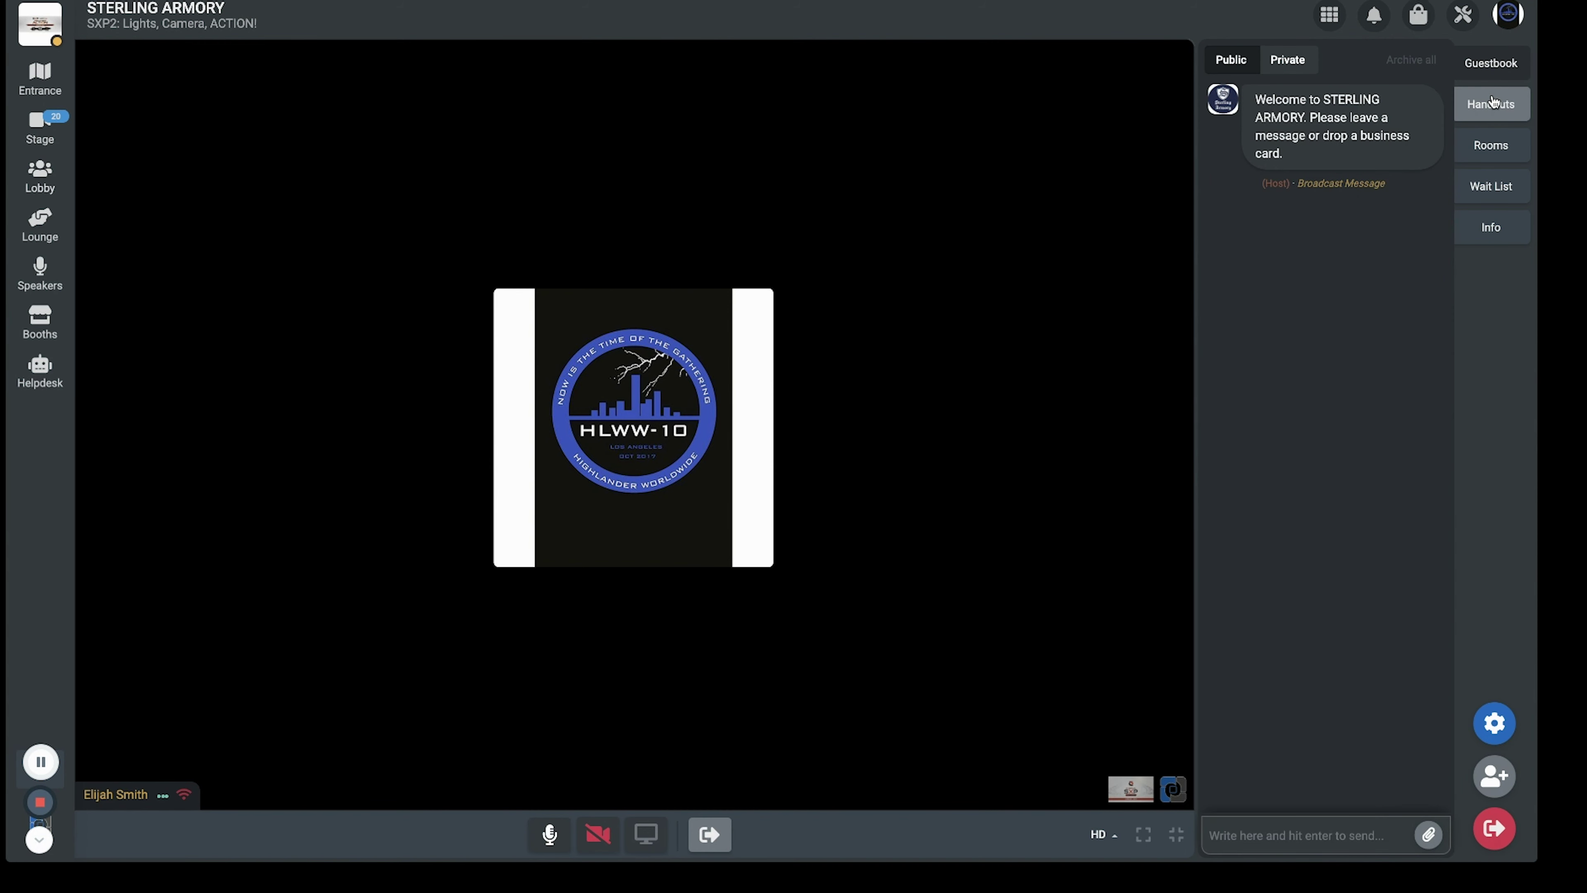
pyautogui.click(1493, 103)
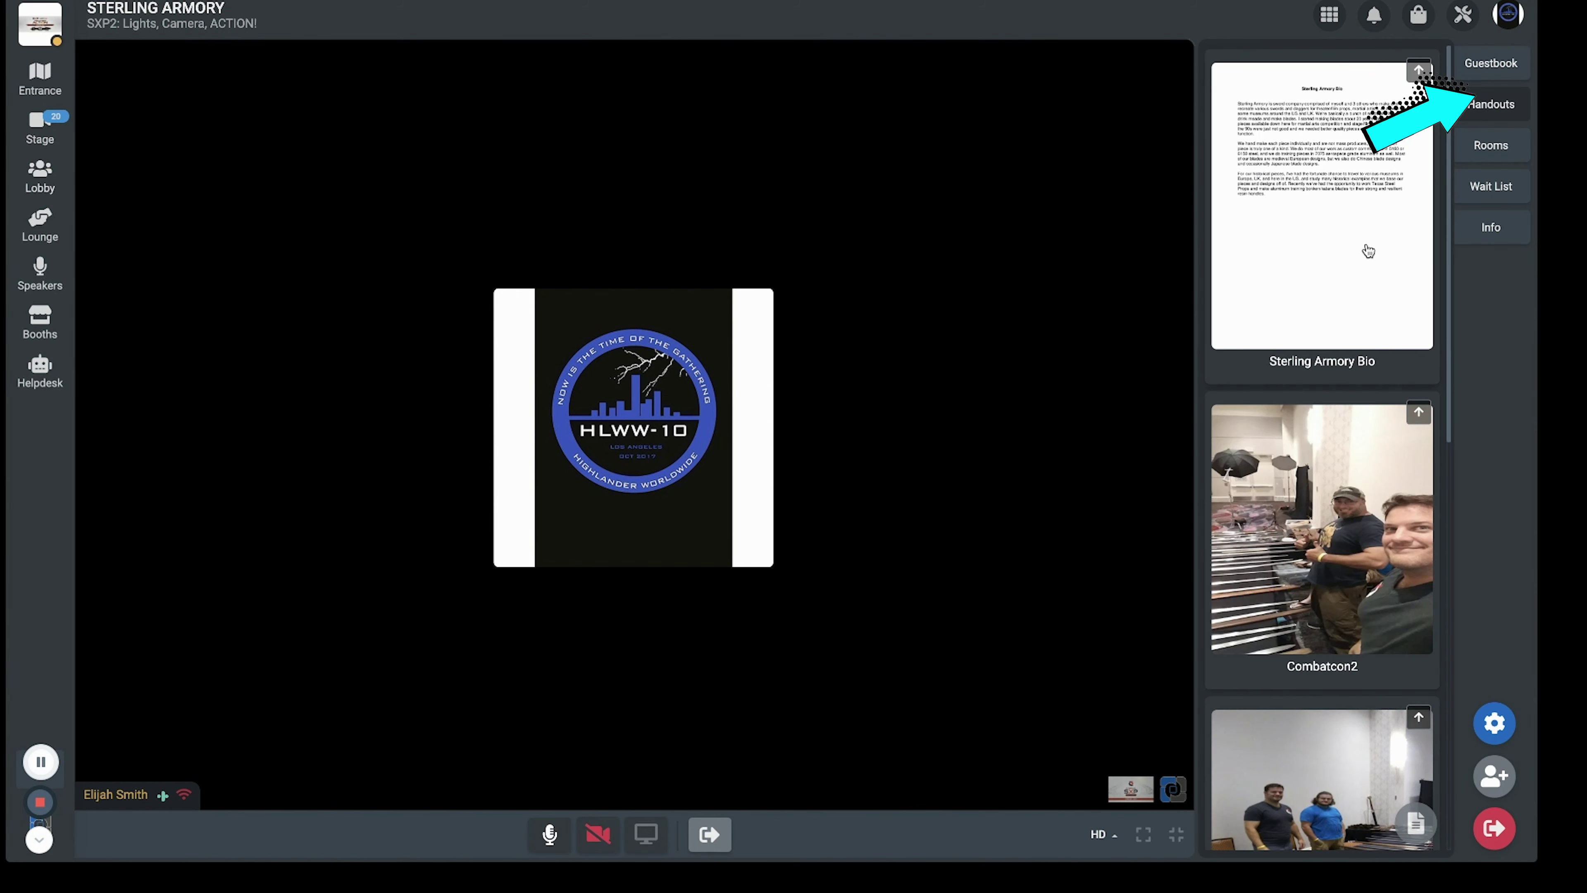
pyautogui.scroll(-10, 1368, 250)
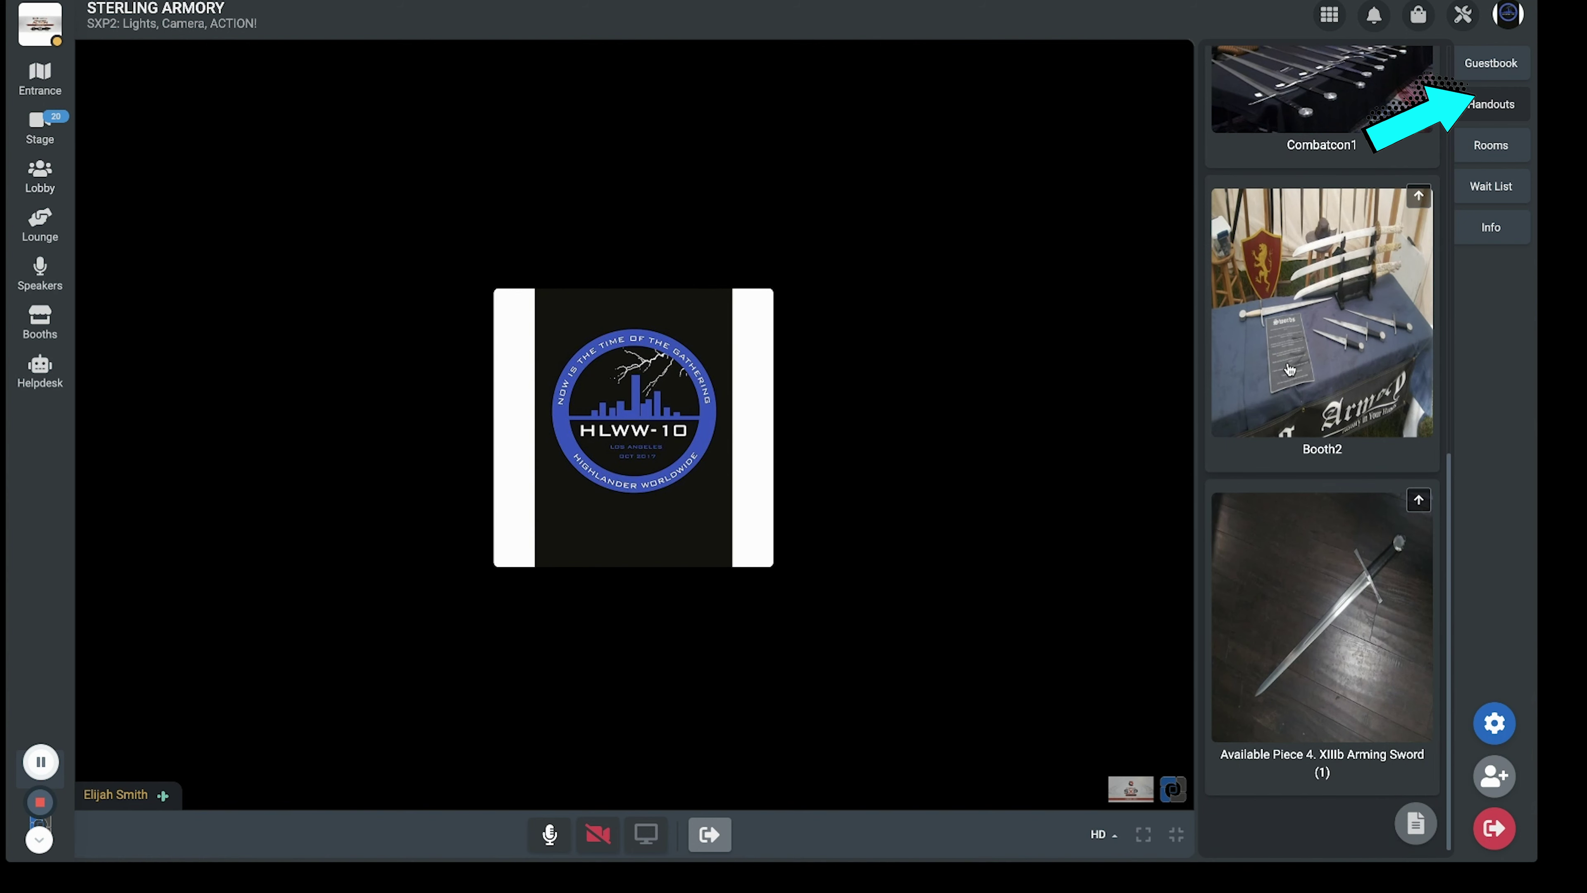